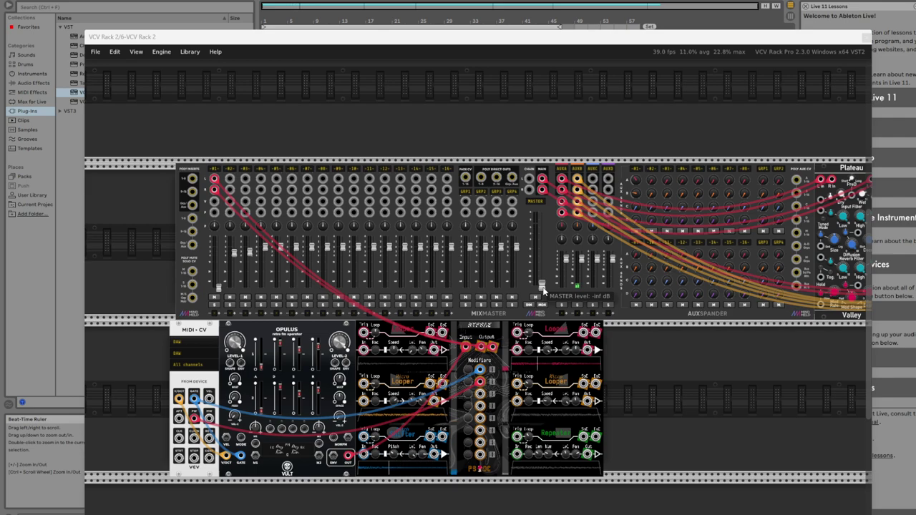
Step: Raise the MixMaster's master fader and bring channel 1's fader up from silence to a moderate level
left_click_drag(541, 288, 542, 228)
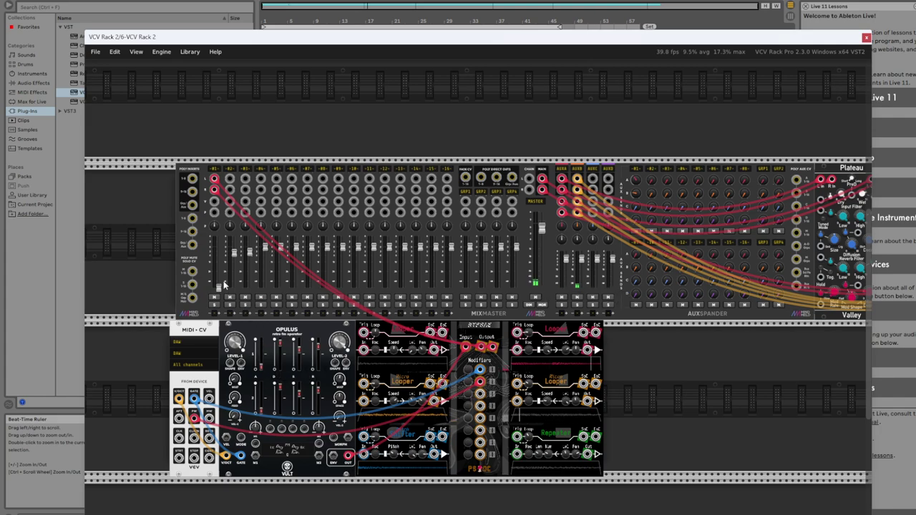
mouse_move(219, 292)
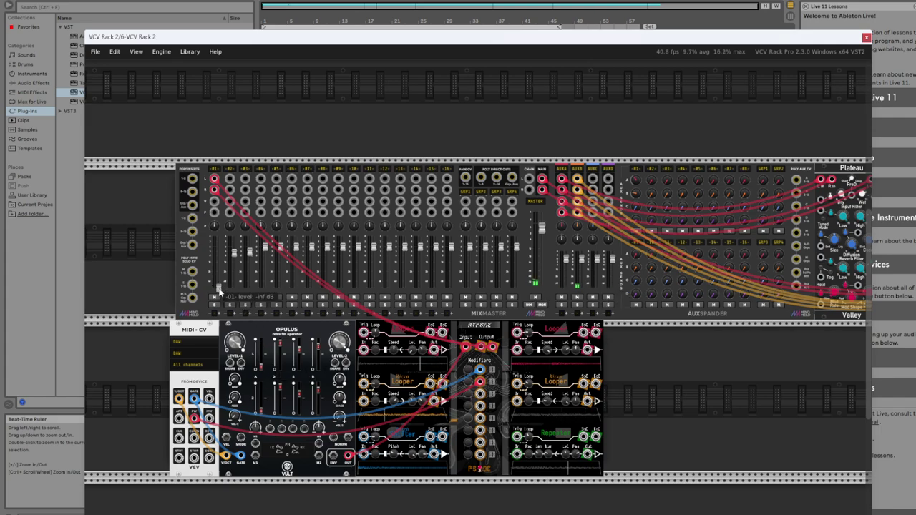
left_click_drag(220, 289, 219, 257)
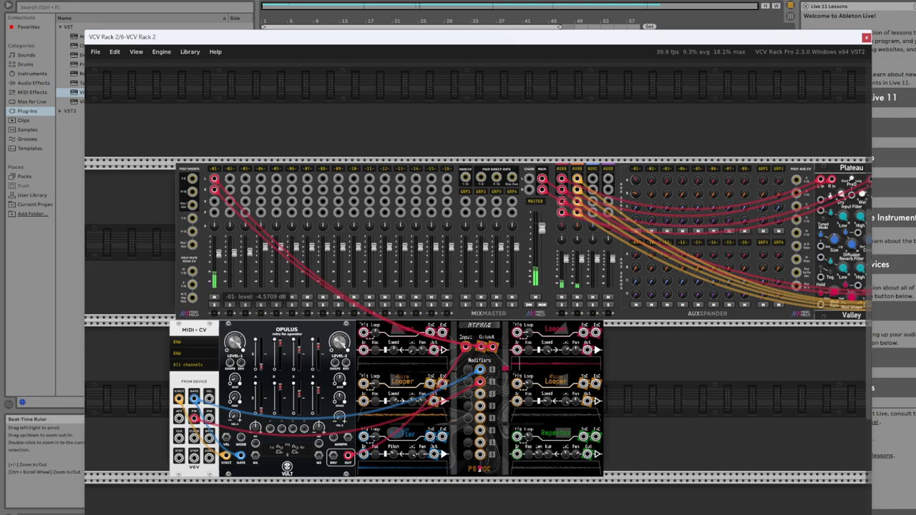
left_click_drag(219, 256, 219, 258)
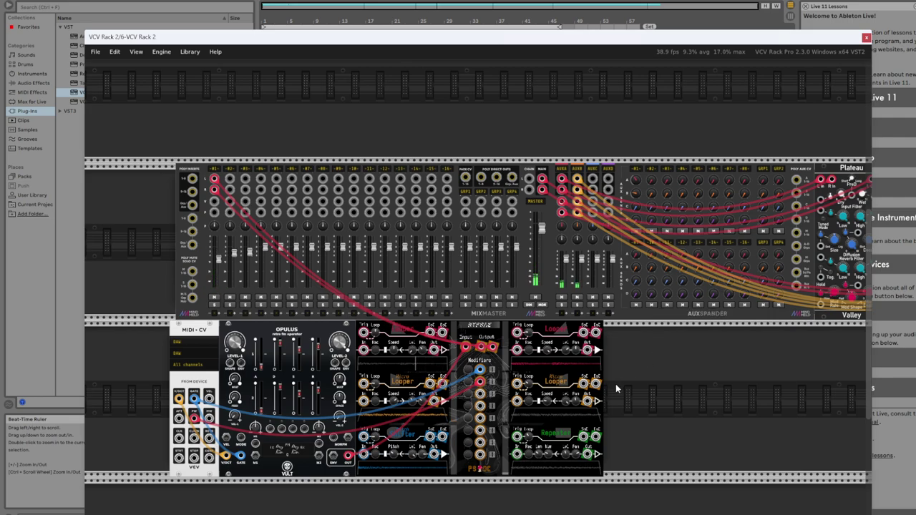
mouse_move(637, 193)
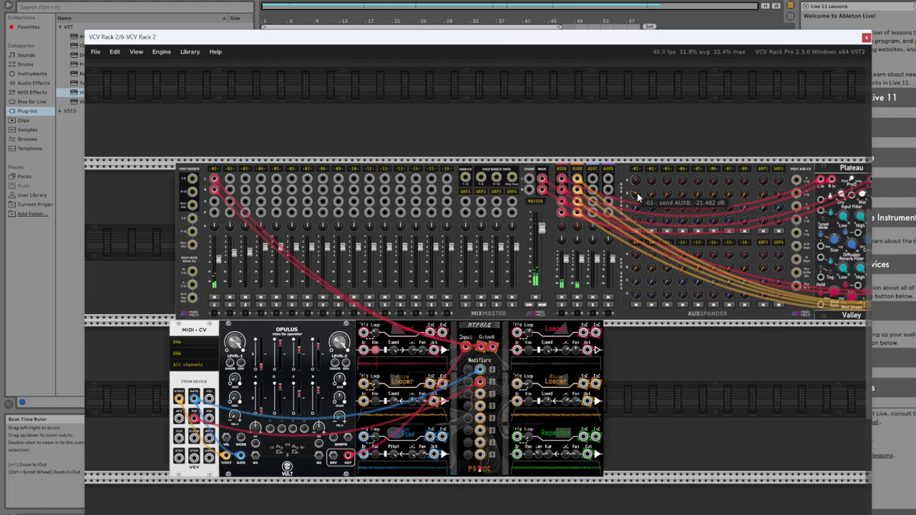
Step: Load the Guitar1 factory preset on the Opulus module
right_click(312, 336)
mouse_move(336, 312)
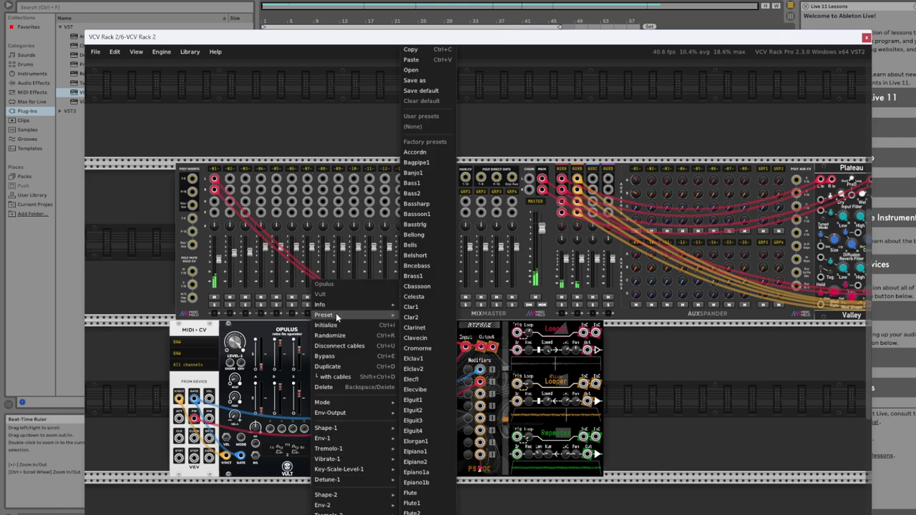
scroll(434, 417, "down", 5)
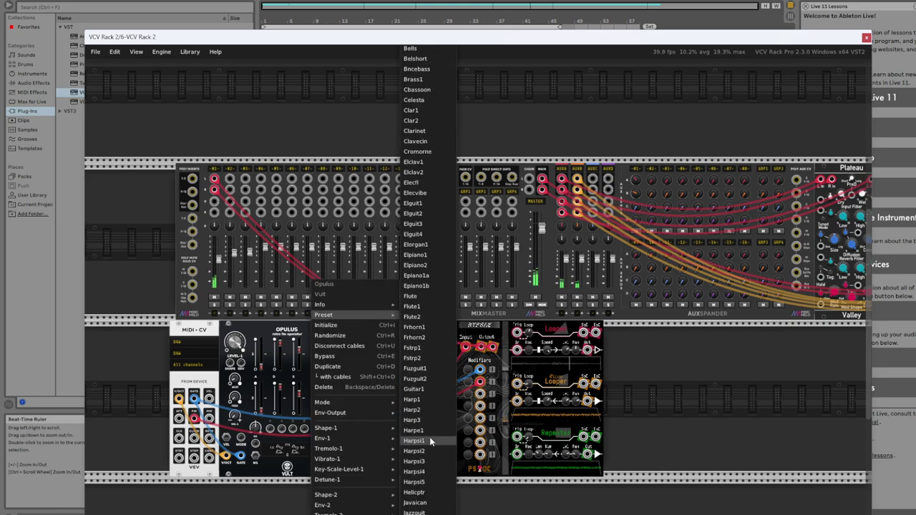
left_click(422, 391)
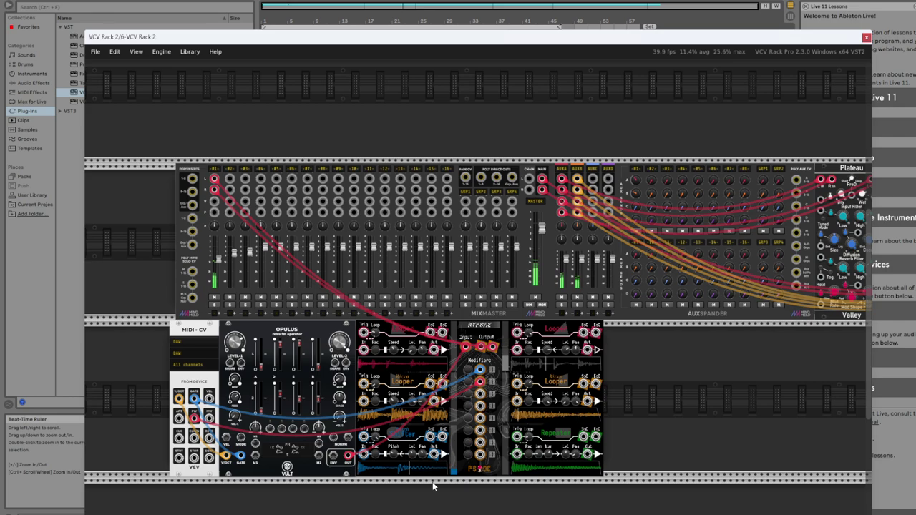
Step: Load the Harpsi2 factory preset on the Opulus module
right_click(320, 328)
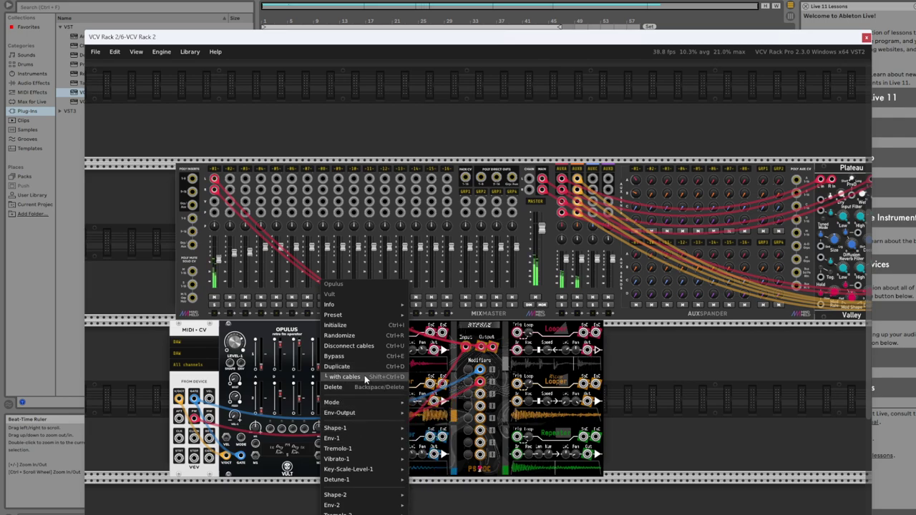
mouse_move(368, 320)
scroll(444, 451, "down", 5)
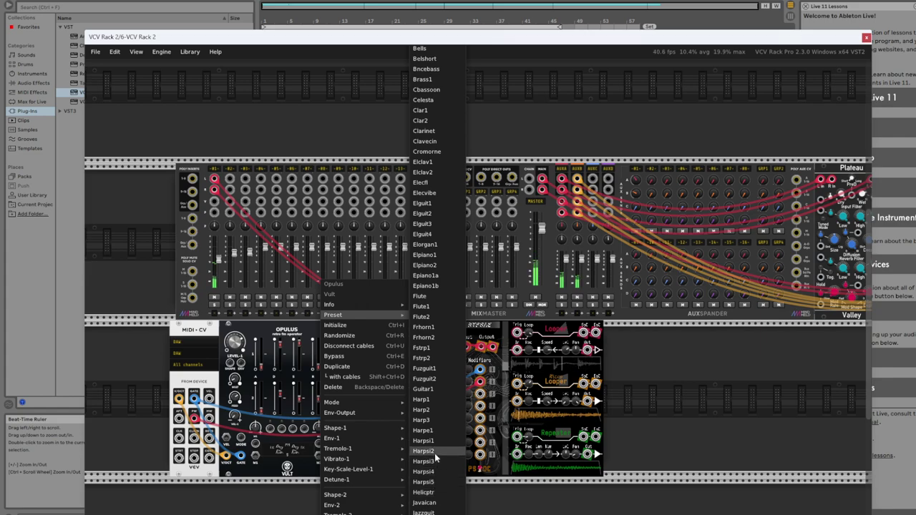
left_click(433, 452)
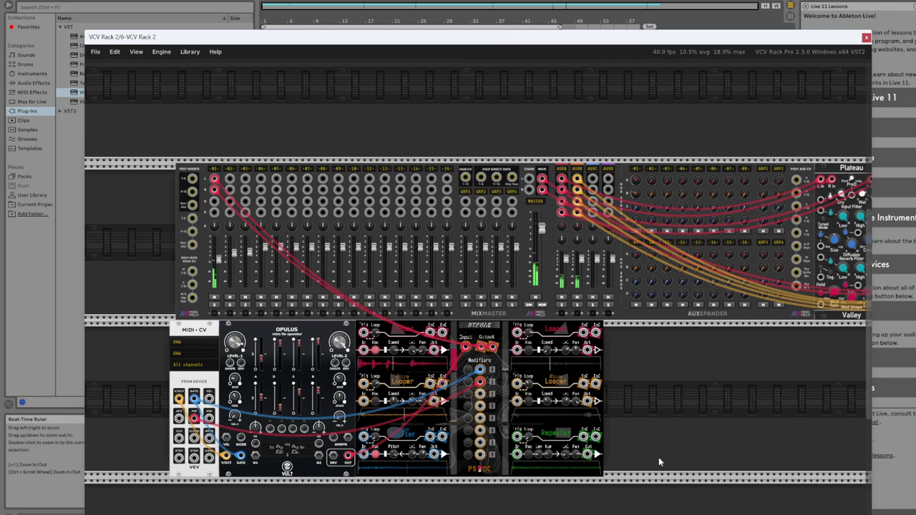
Step: Load the Piano4 factory preset on the Opulus module
right_click(316, 335)
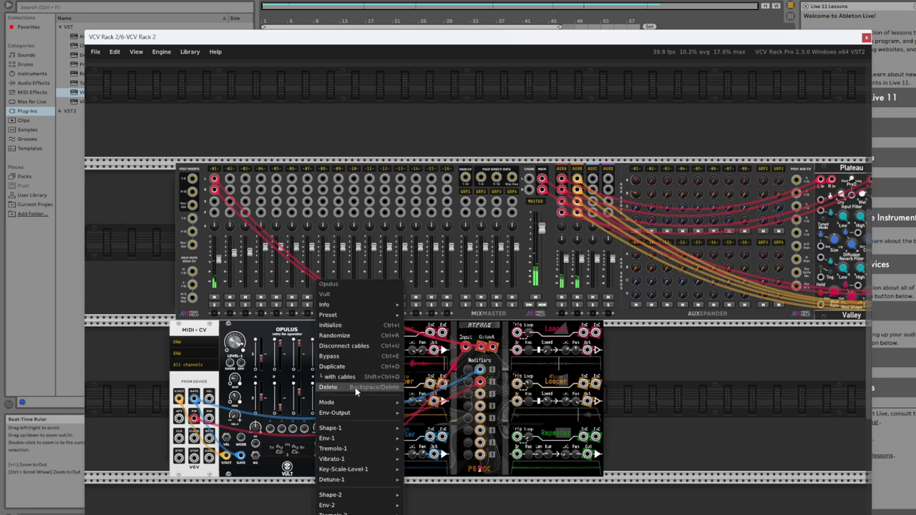
mouse_move(361, 315)
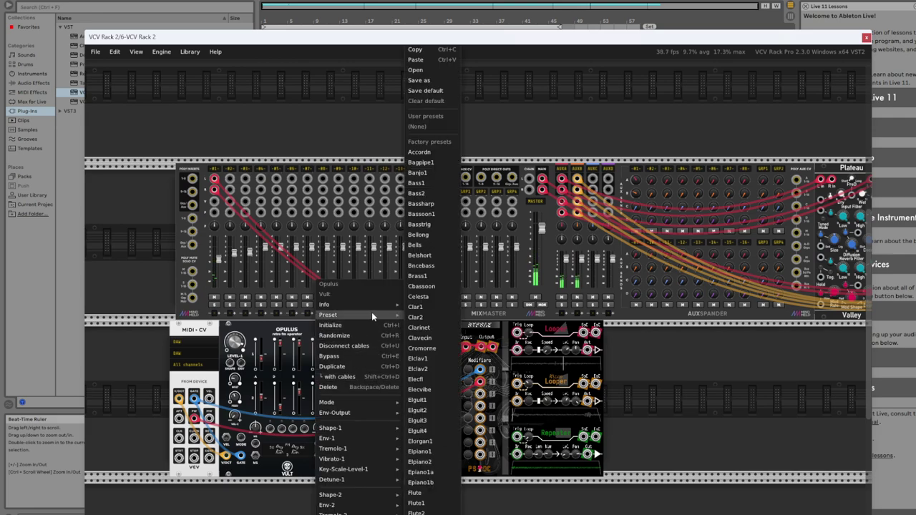
scroll(429, 422, "down", 2)
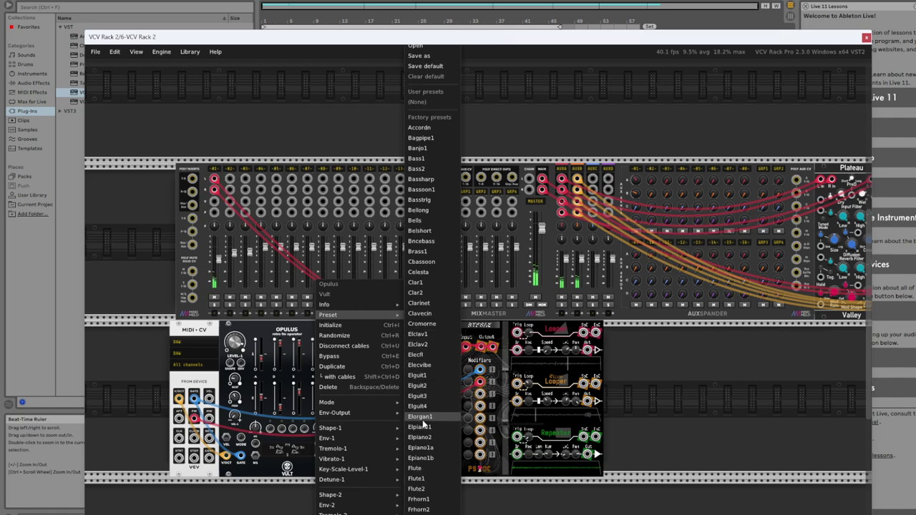
scroll(429, 429, "down", 2)
scroll(430, 429, "down", 10)
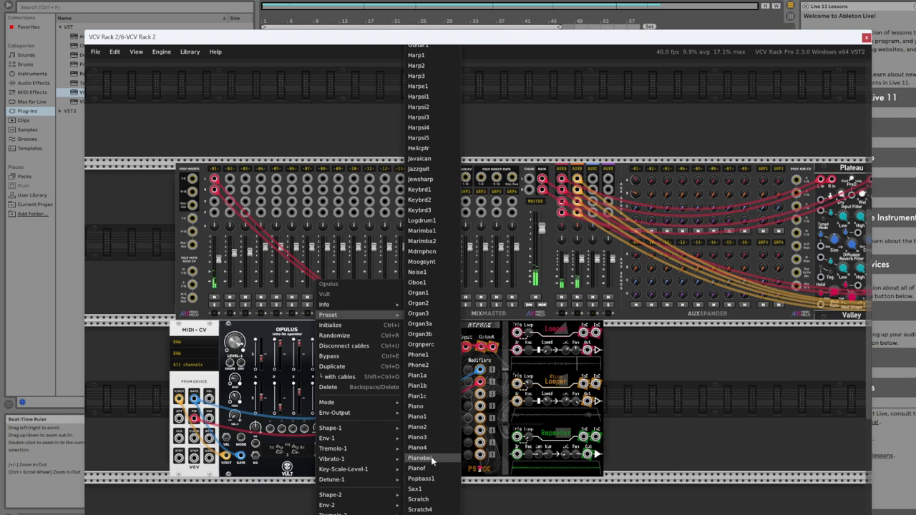
left_click(431, 447)
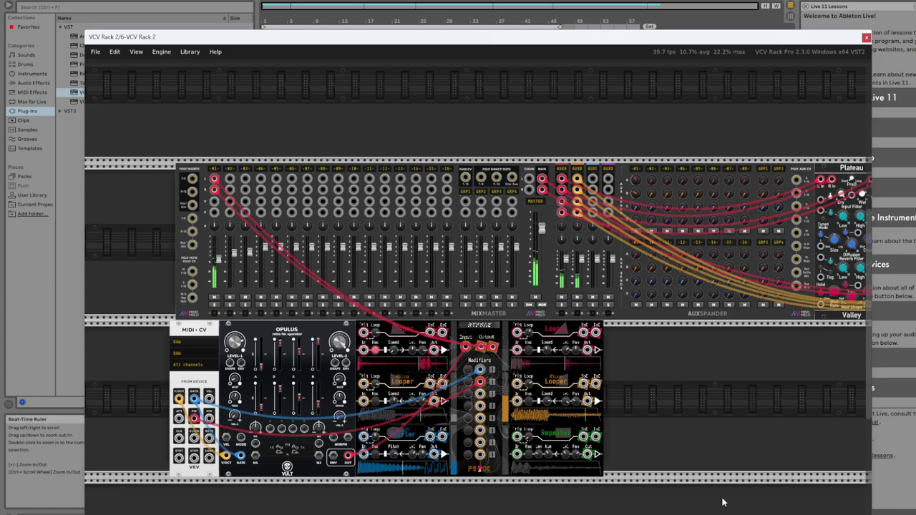
Step: Browse the module library and add LifeFormModular's AdditiveVibration synth voice to the empty row below Opulus
scroll(658, 493, "down", 3)
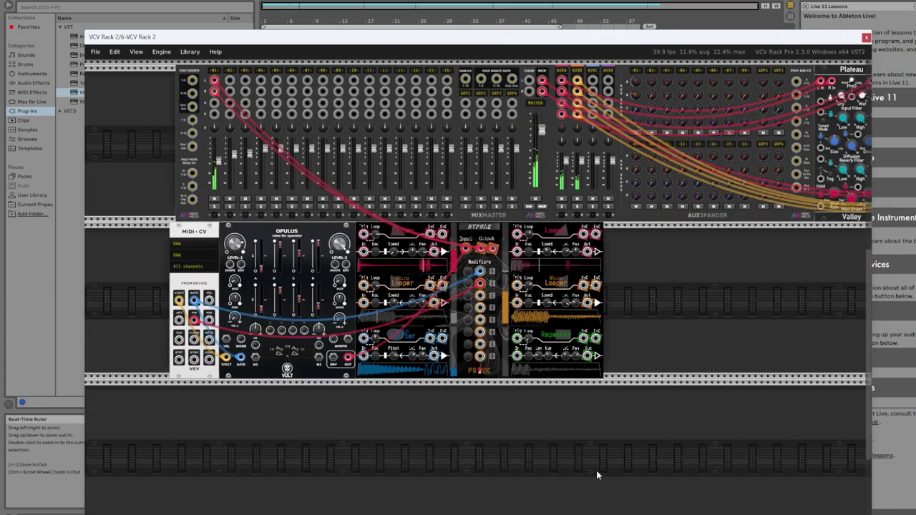
right_click(341, 448)
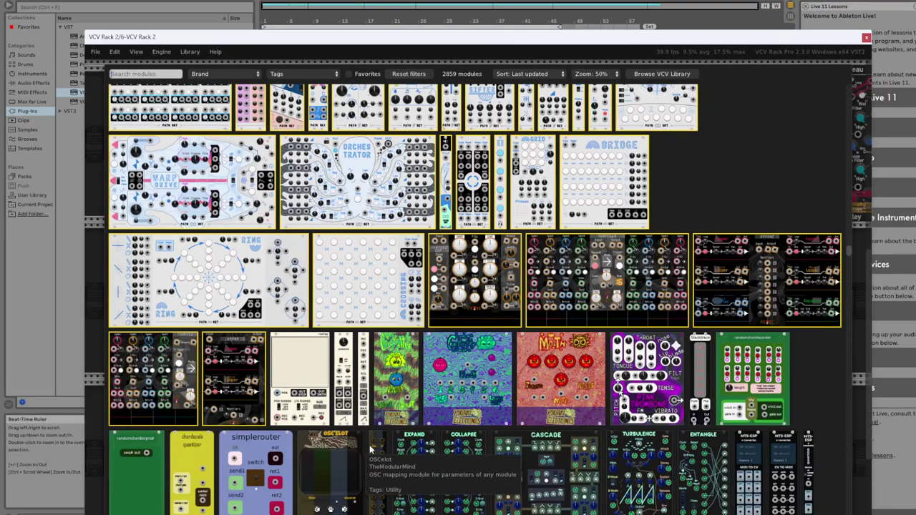
scroll(470, 379, "up", 15)
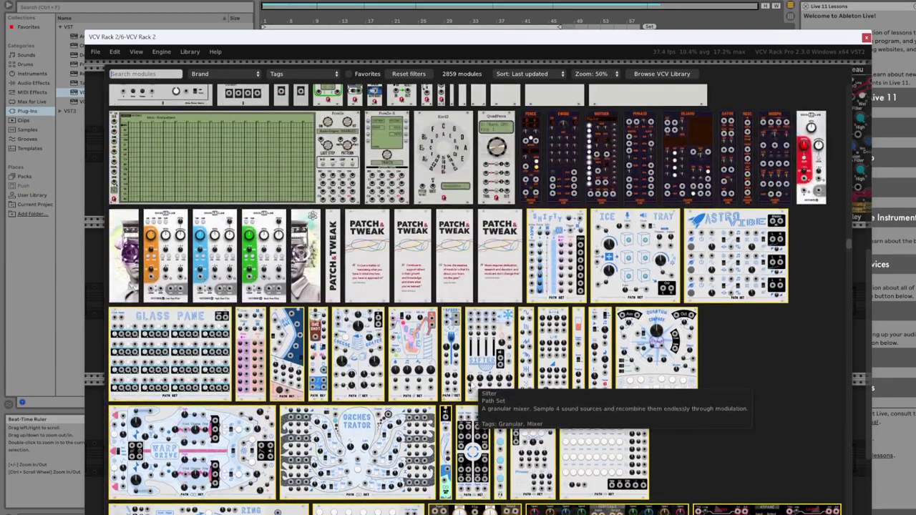
scroll(464, 397, "up", 15)
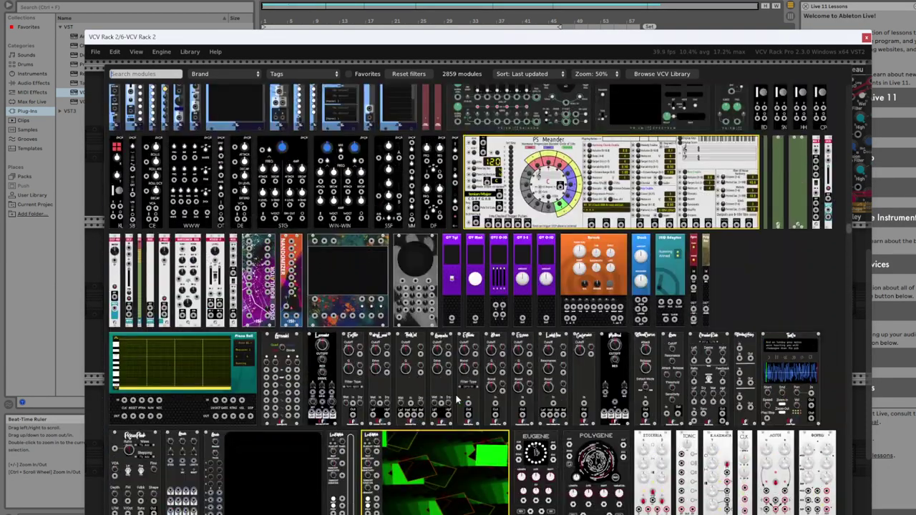
scroll(459, 404, "up", 15)
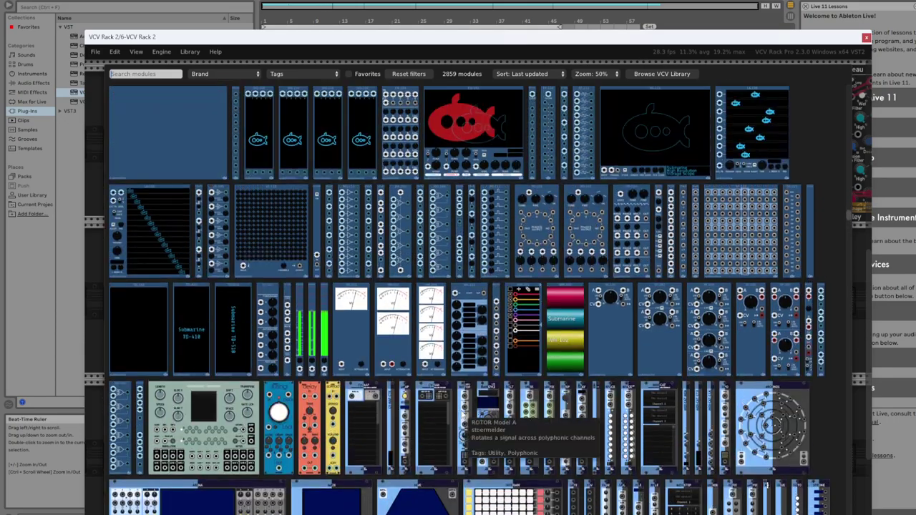
scroll(461, 411, "up", 15)
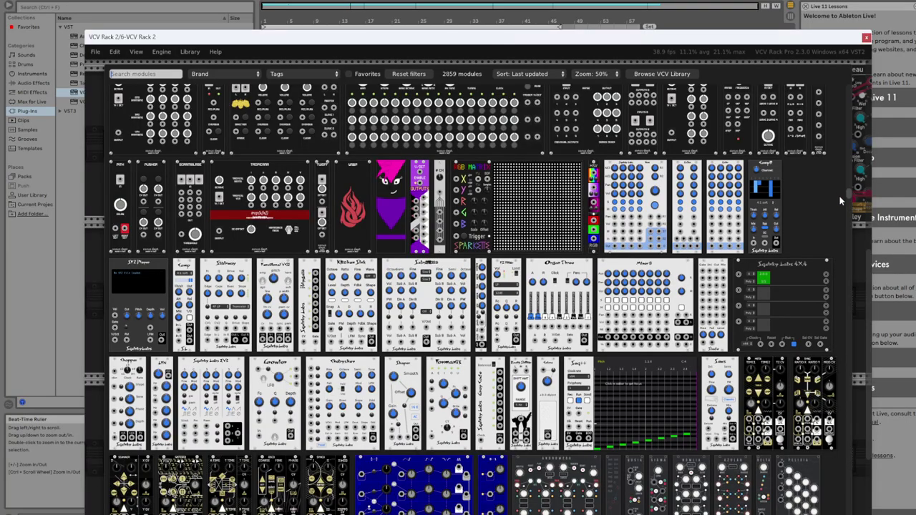
left_click_drag(845, 196, 860, 261)
mouse_move(864, 294)
left_mouse_down()
mouse_move(865, 283)
mouse_move(847, 289)
left_mouse_up()
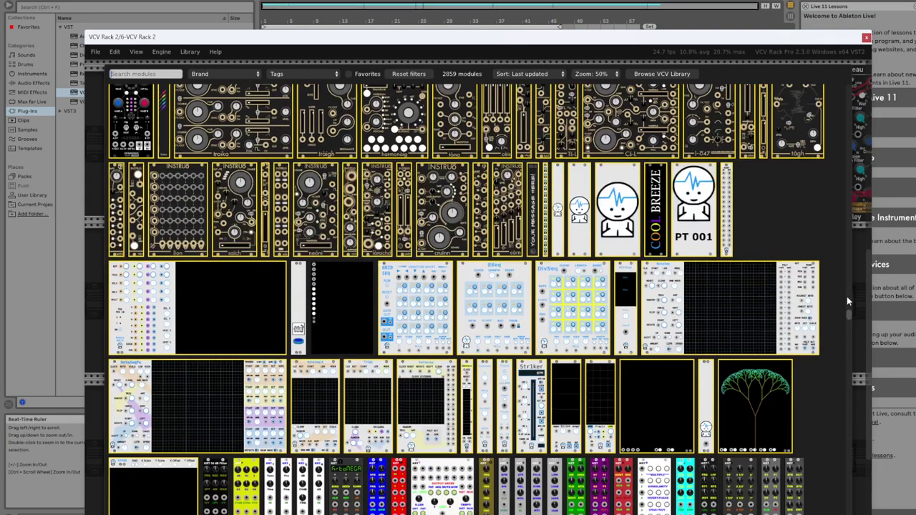
left_click_drag(847, 296, 846, 311)
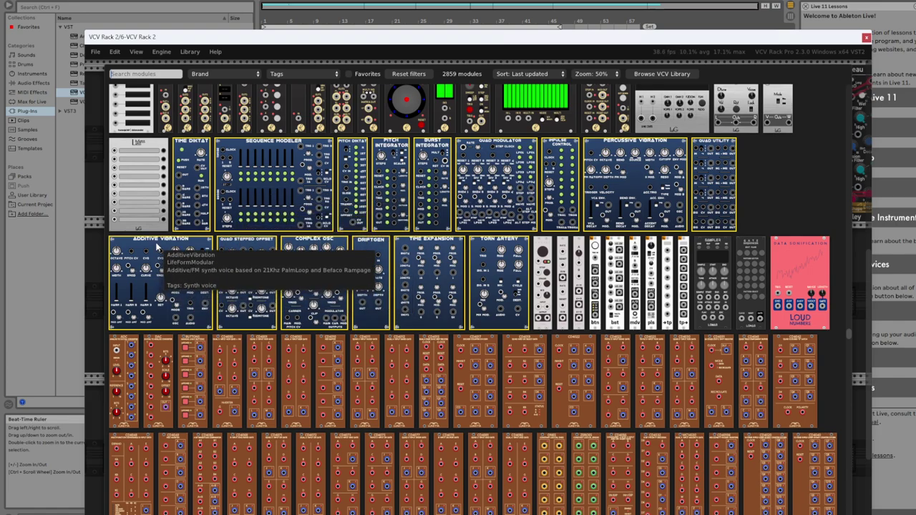
left_click(157, 246)
scroll(572, 404, "down", 2)
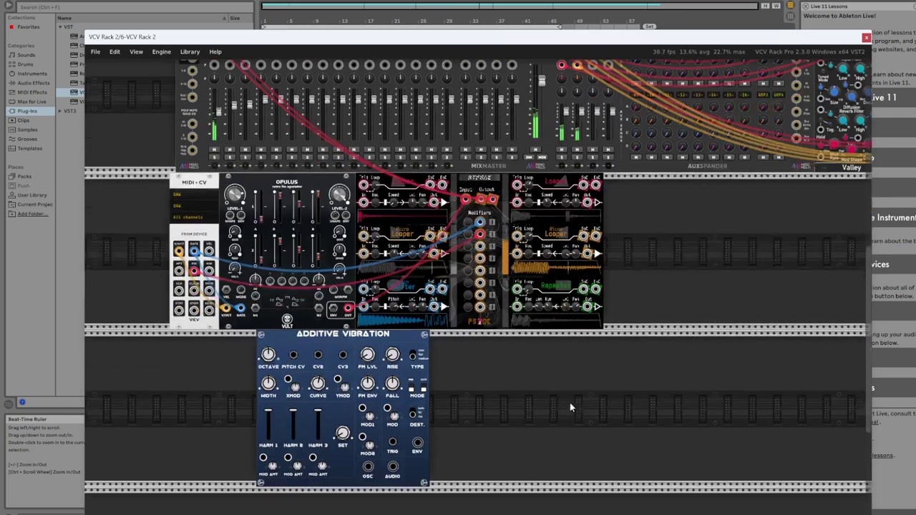
scroll(521, 388, "up", 1)
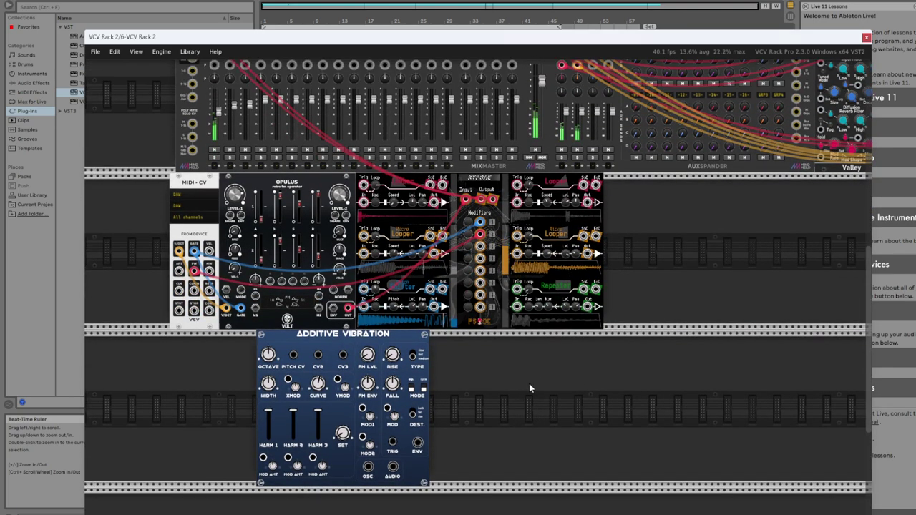
left_click(536, 301)
left_click(536, 301)
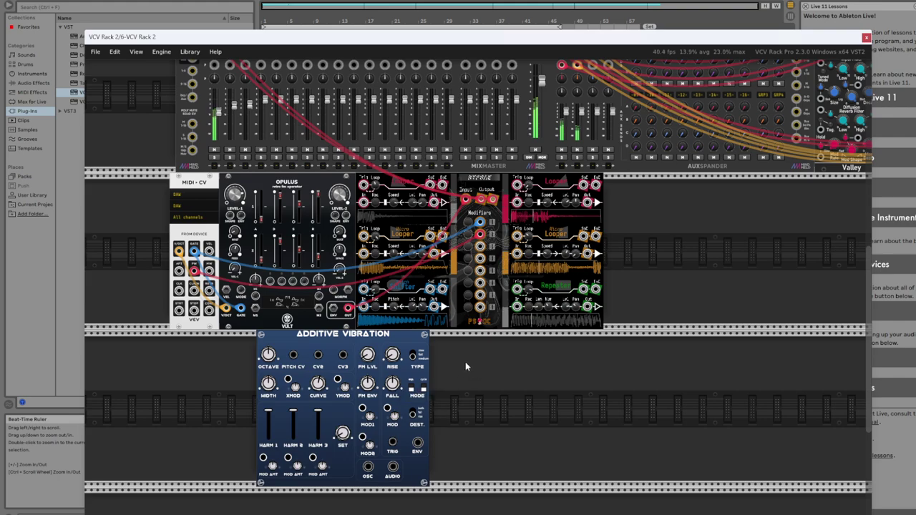
Step: Load the Bells factory preset on the Opulus module
right_click(317, 185)
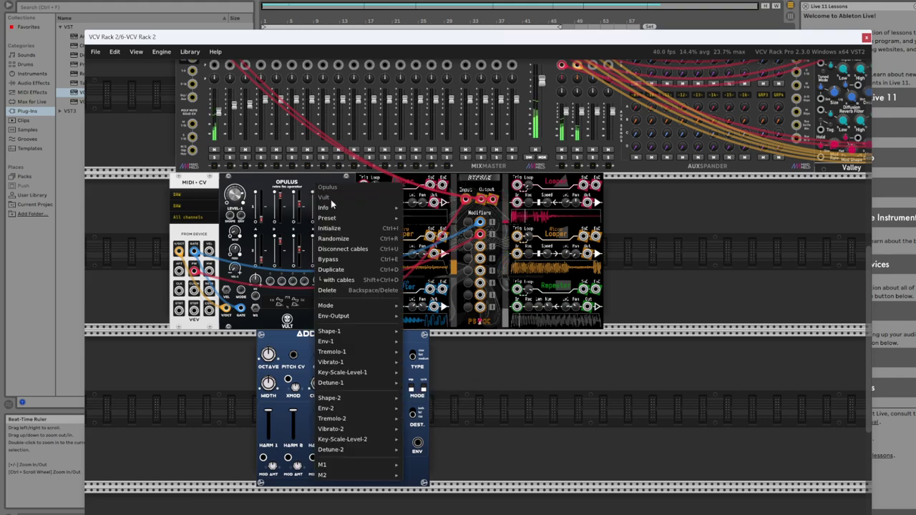
mouse_move(355, 221)
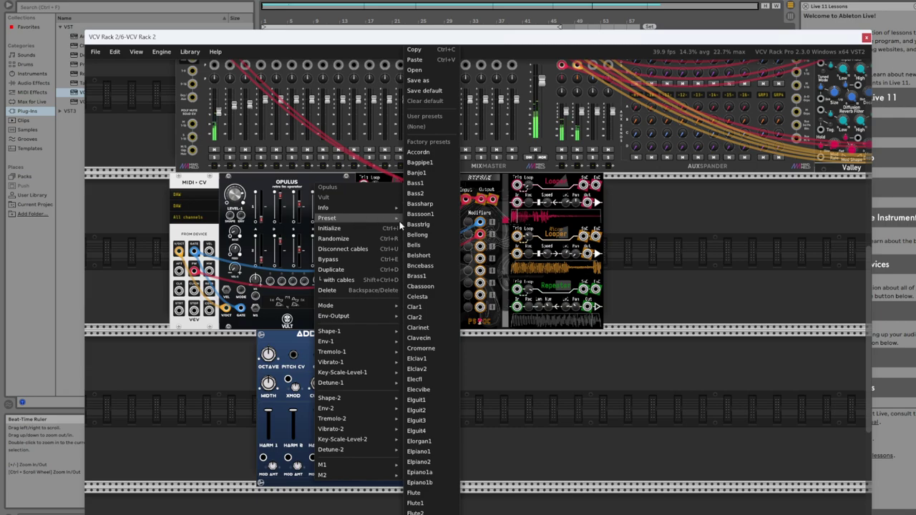
left_click(423, 246)
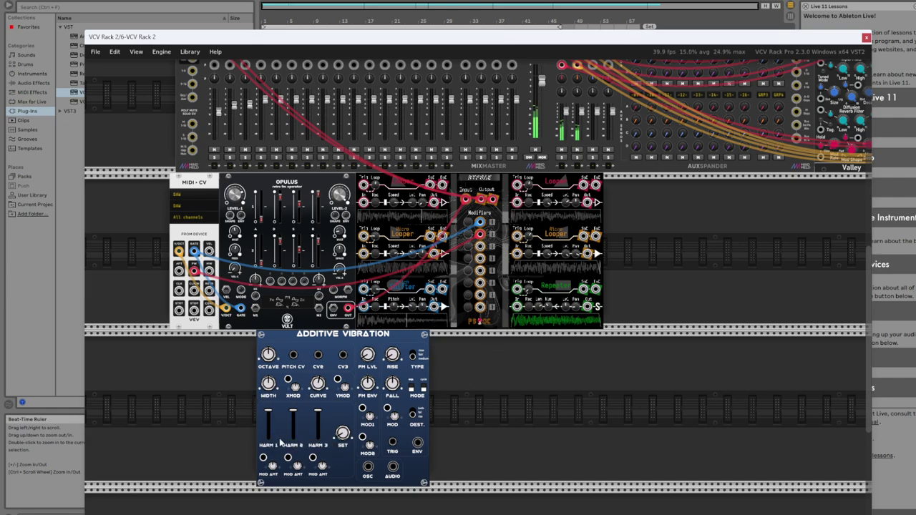
Step: Patch MIDI-CV's V/OCT output to Additive Vibration's Pitch CV with an orange cable and its GATE output to Trig with a blue cable
right_click(294, 355)
left_click_drag(324, 407, 179, 252)
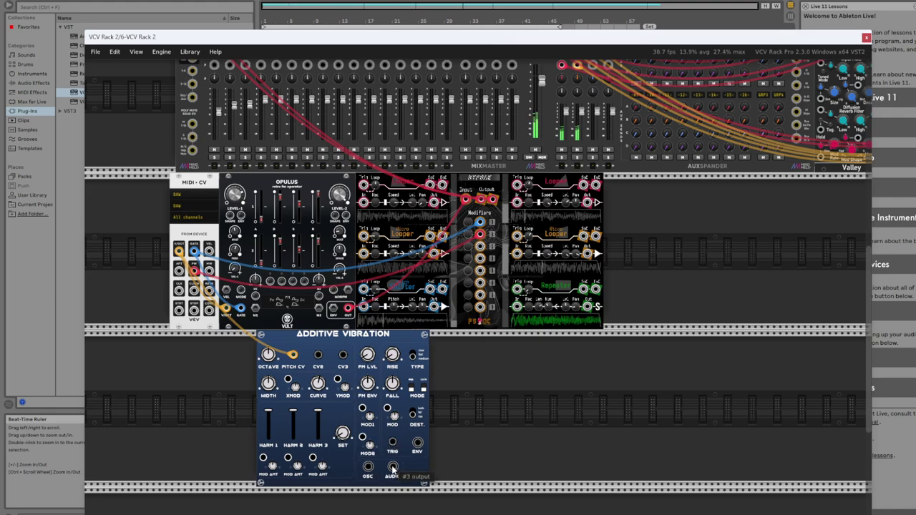
right_click(393, 442)
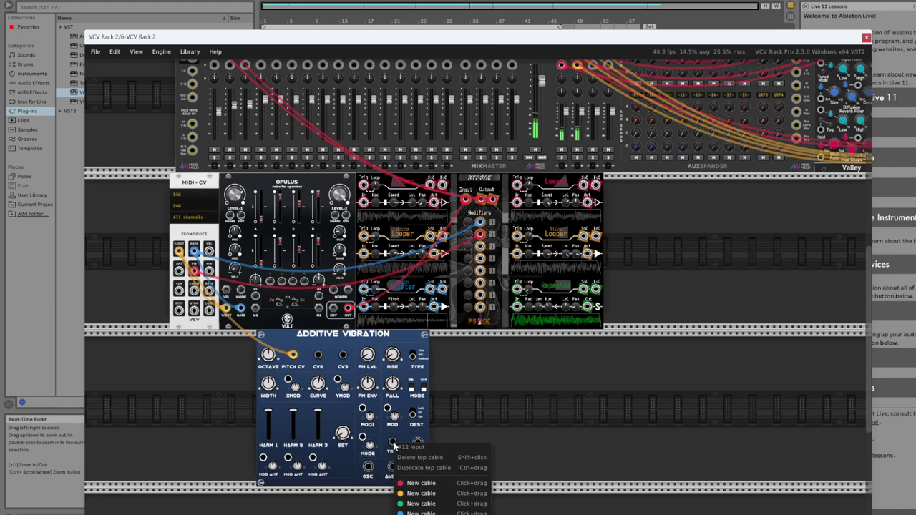
left_click(421, 512)
left_click(194, 252)
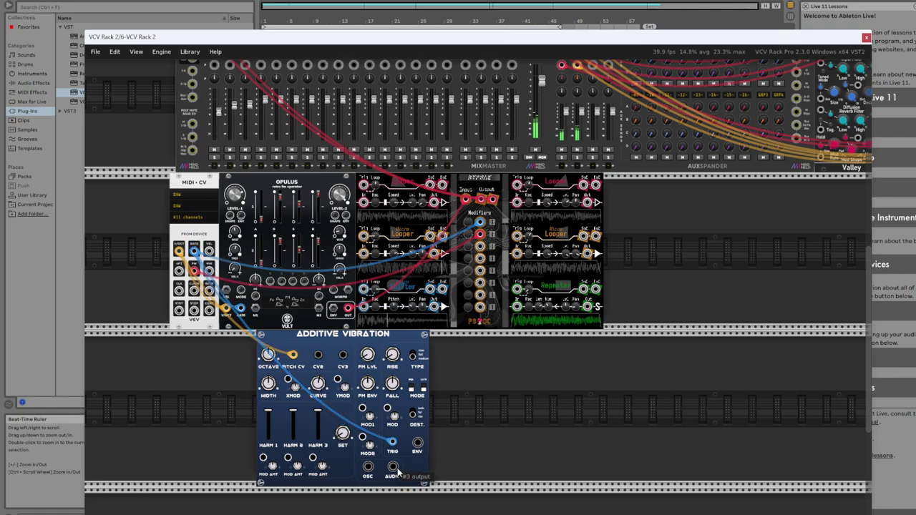
Step: Patch Additive Vibration's audio output to the left input of MixMaster channel 2
left_click_drag(394, 469, 340, 180)
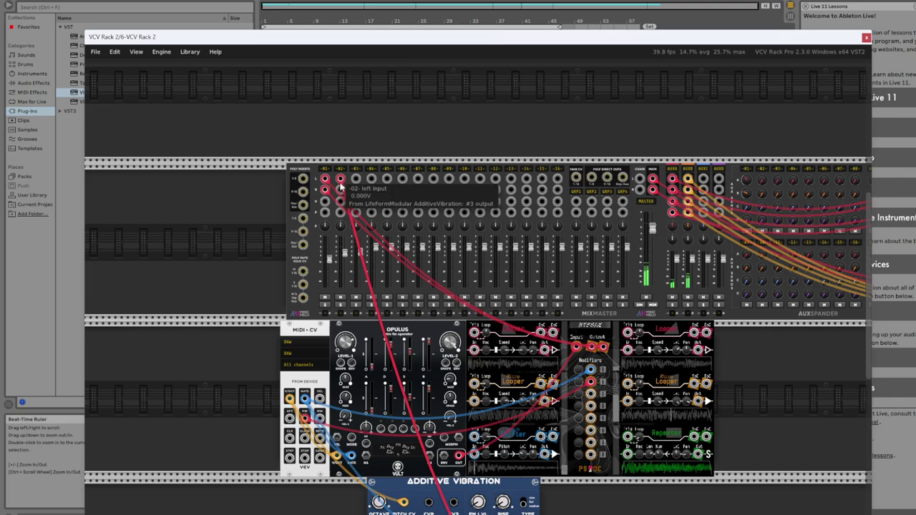
mouse_move(349, 259)
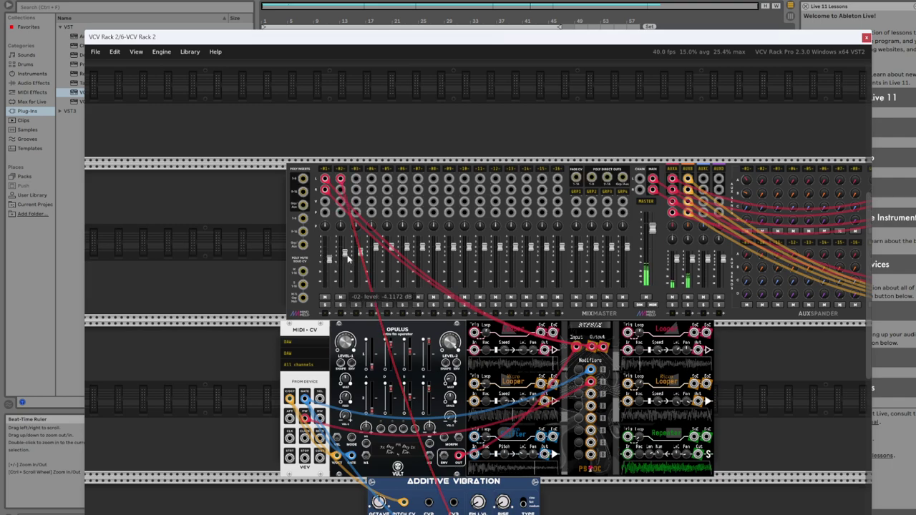
Step: Lower the level fader of MixMaster channel 2 and set the channel's AUX A send to about -9.3 dB
left_click_drag(345, 262, 345, 265)
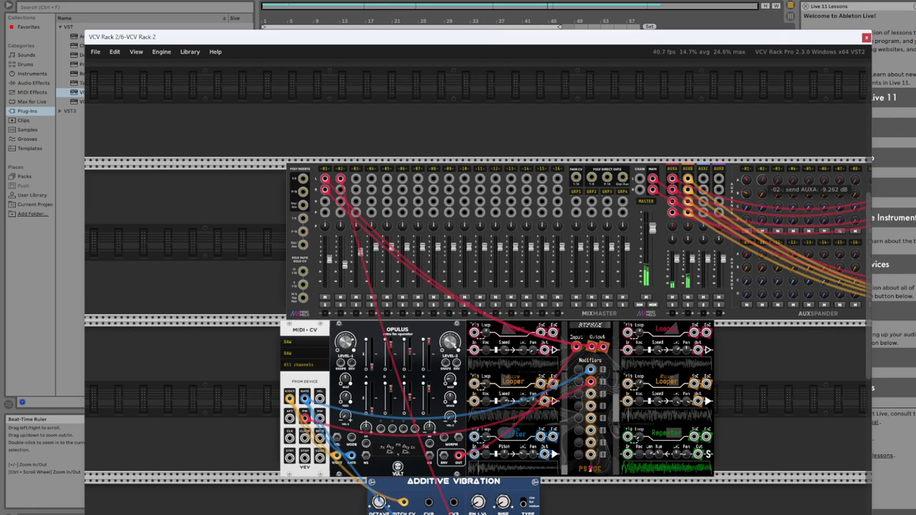
scroll(299, 247, "down", 2)
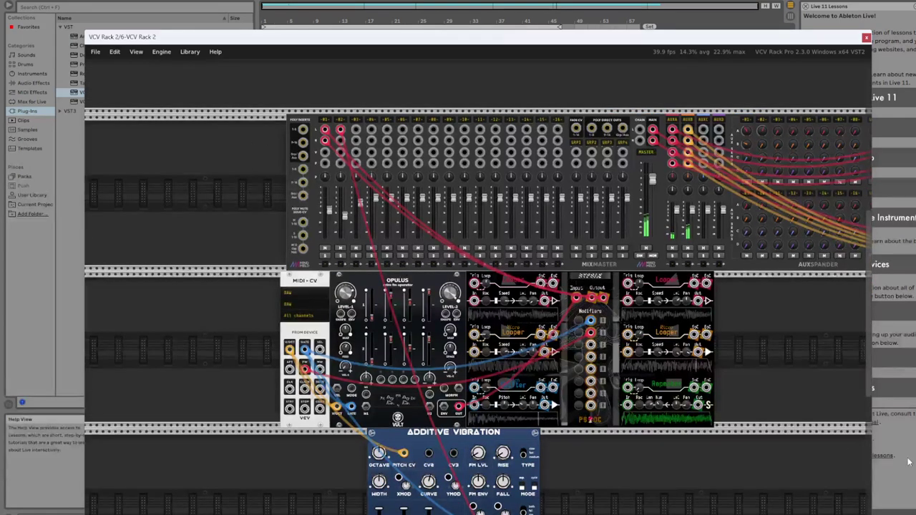
scroll(749, 474, "down", 4)
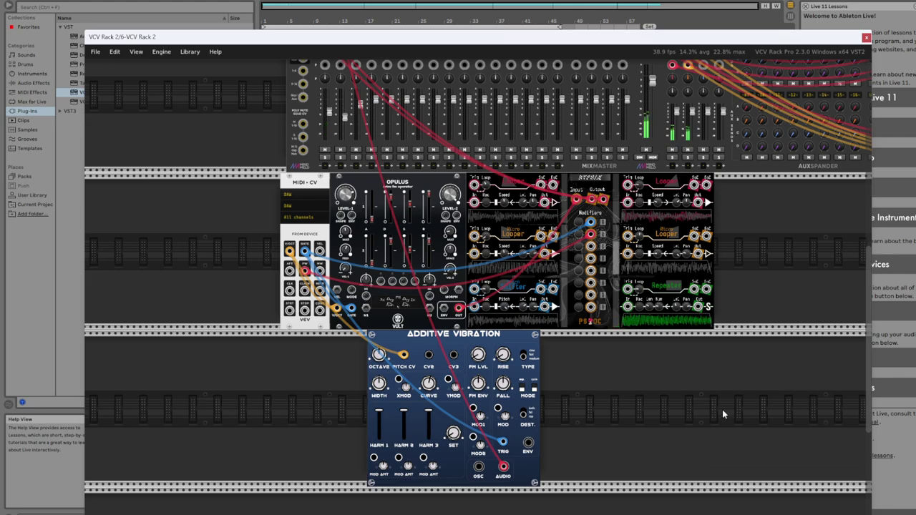
mouse_move(346, 116)
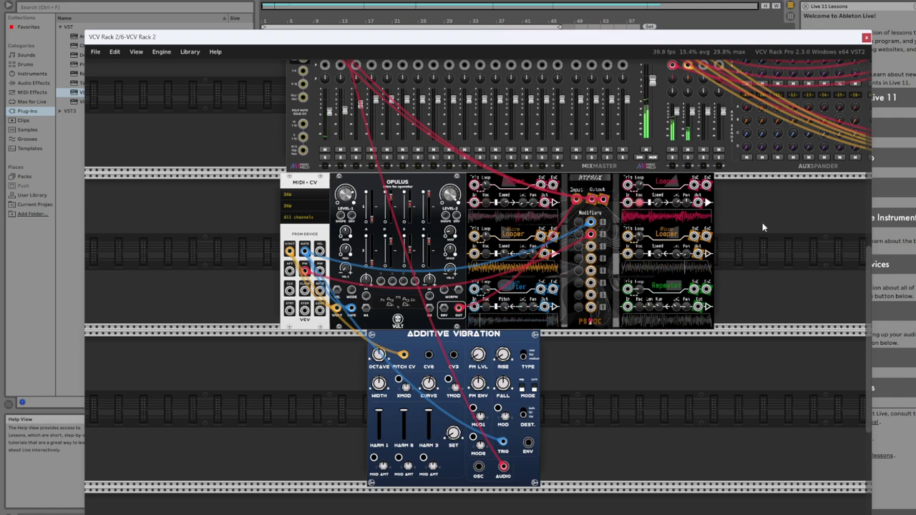
Step: Move the VCV Rack plugin window upward so that more of the rack's lower rows fit on screen
scroll(754, 232, "up", 4)
scroll(753, 232, "down", 1)
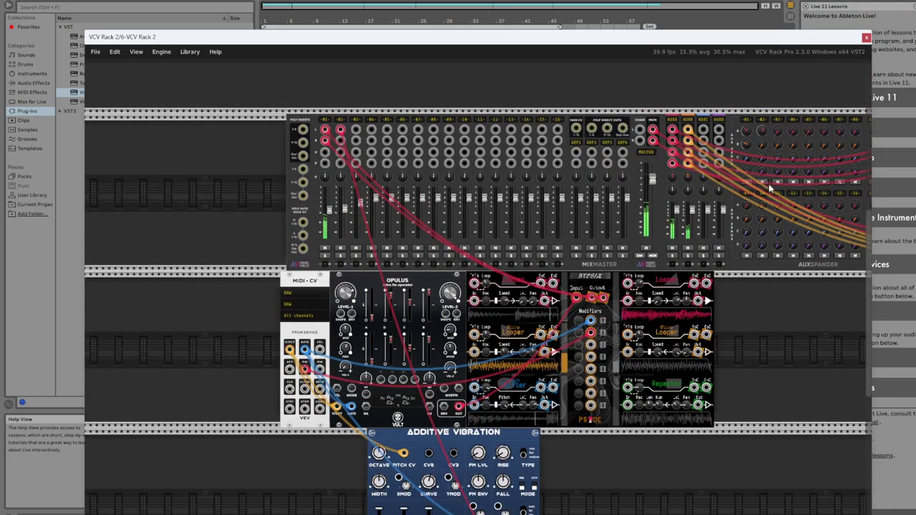
left_click_drag(766, 319, 452, 308)
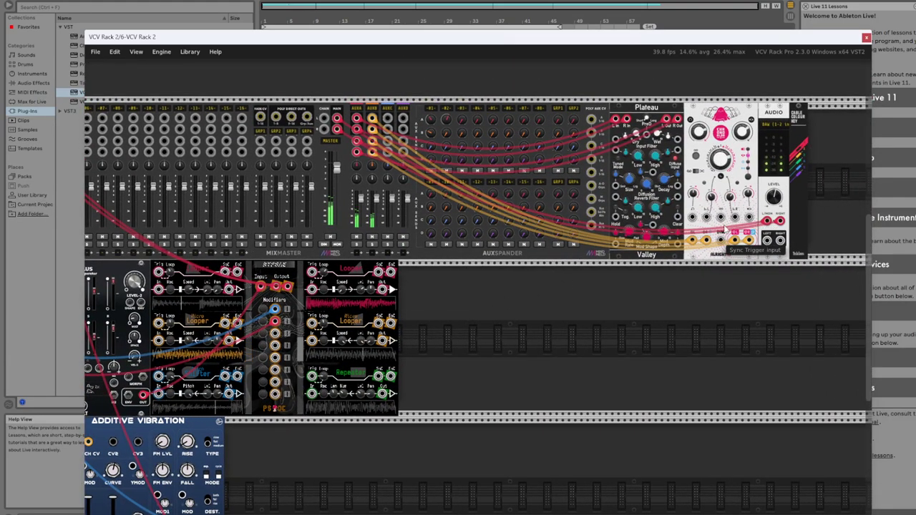
mouse_move(449, 133)
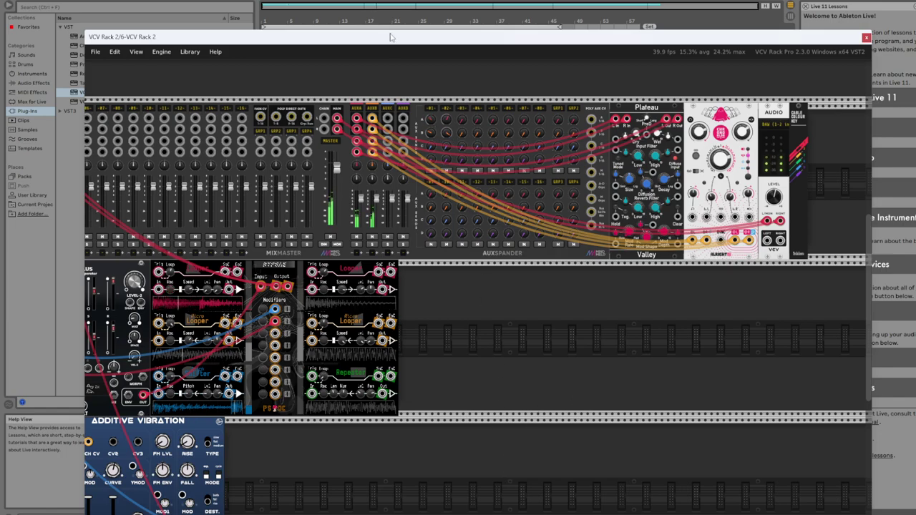
left_click_drag(383, 39, 379, 15)
scroll(465, 319, "down", 1)
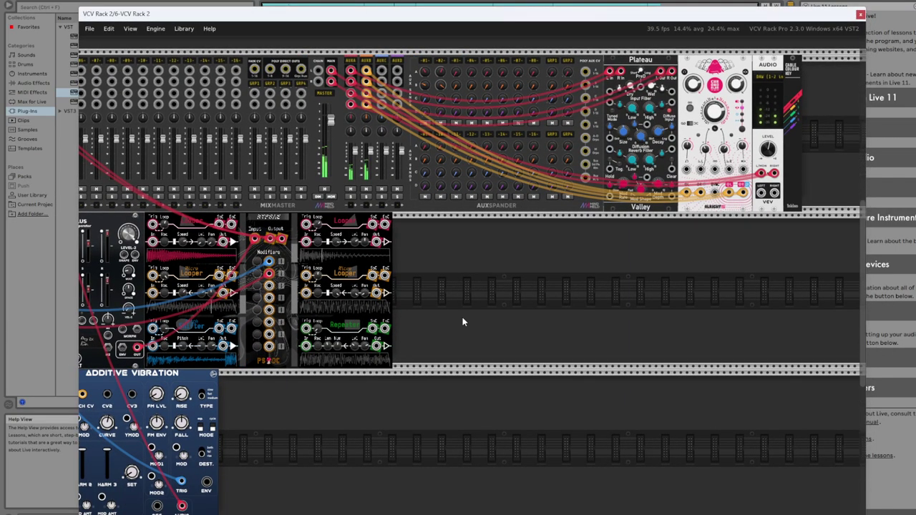
mouse_move(468, 13)
left_mouse_down()
mouse_move(476, 228)
mouse_move(475, 2)
left_mouse_up()
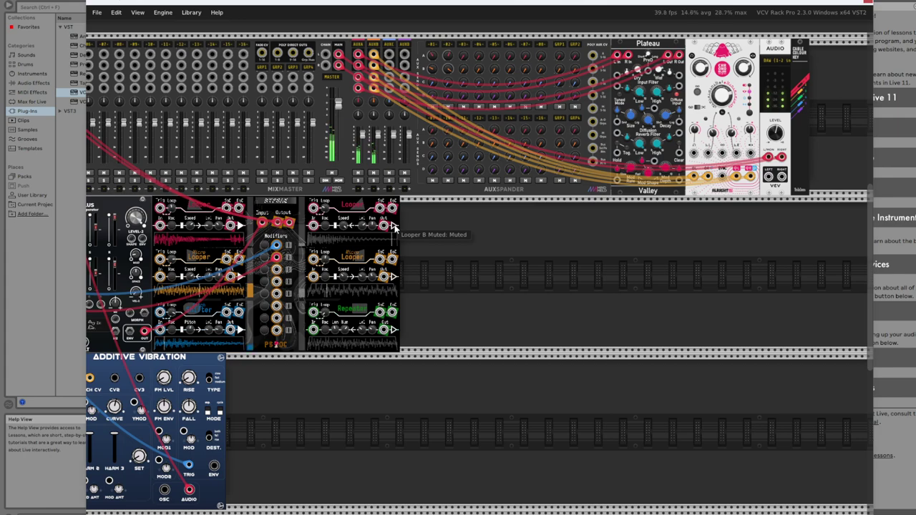
Step: Set the level of MixMaster channel 2 to about -14.8 dB
scroll(512, 360, "left", 5)
scroll(513, 360, "up", 2)
left_click_drag(223, 187, 224, 193)
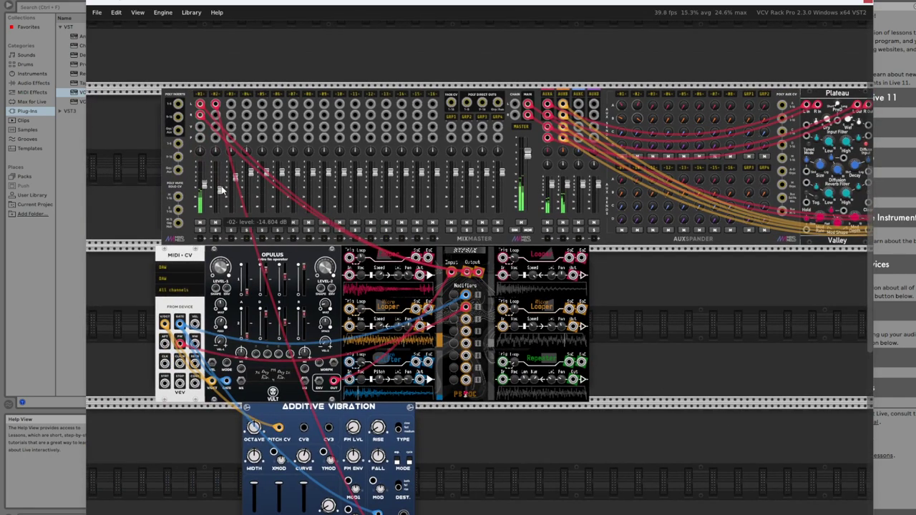
Step: Open the module browser from the empty rack space beside Additive Vibration and set its zoom to 71%
scroll(463, 422, "down", 2)
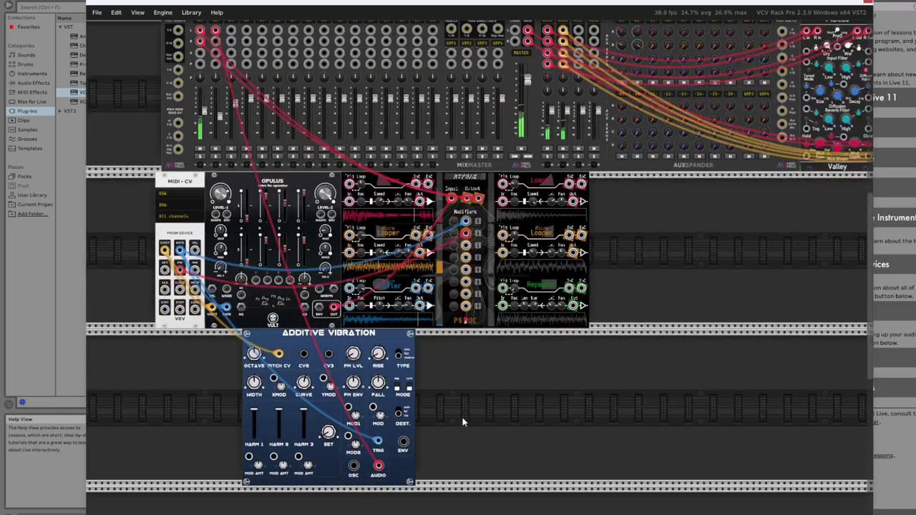
right_click(462, 413)
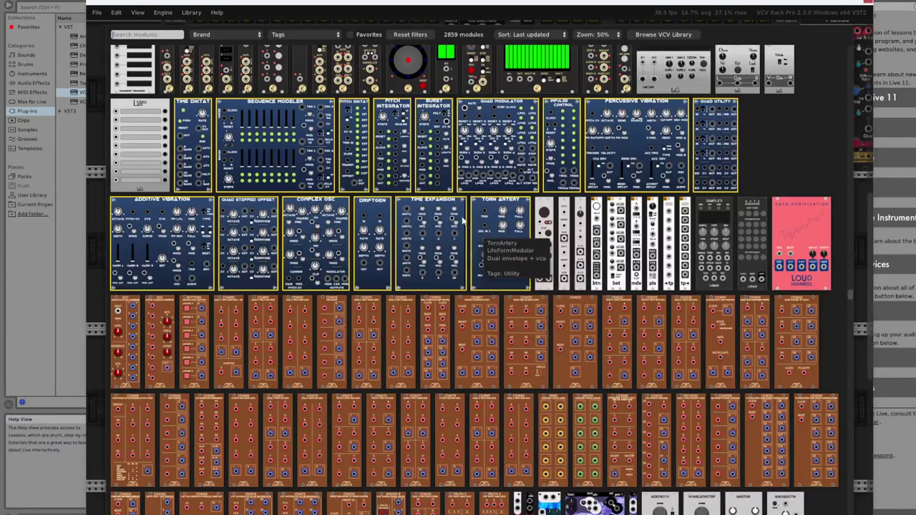
scroll(463, 221, "up", 10)
scroll(497, 232, "up", 10)
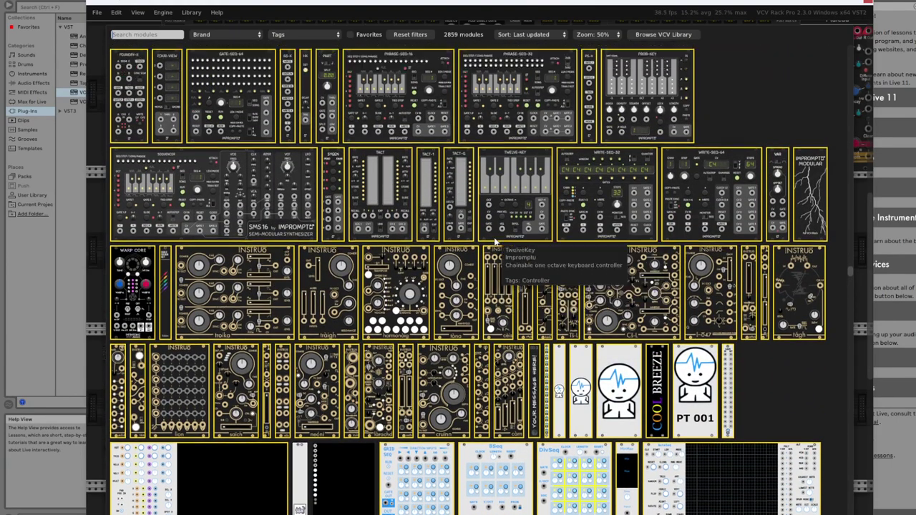
scroll(493, 242, "up", 6)
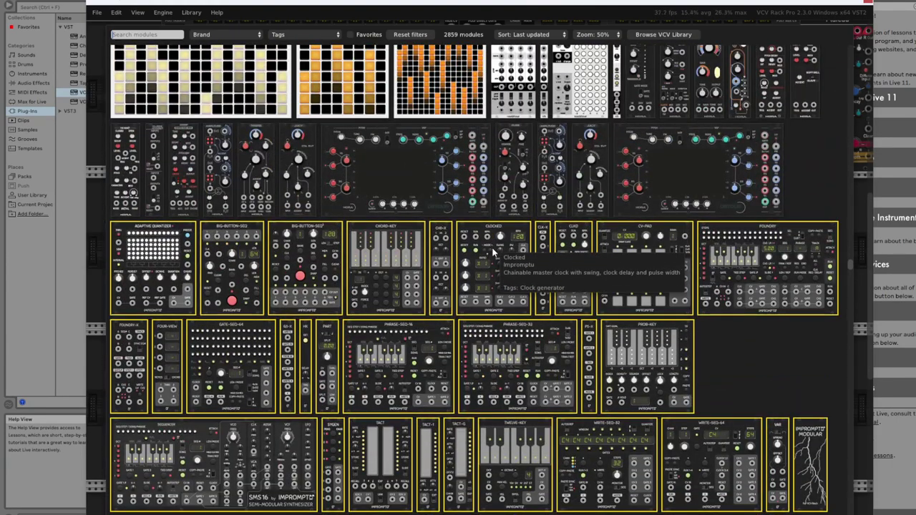
scroll(493, 251, "up", 7)
scroll(494, 315, "up", 10)
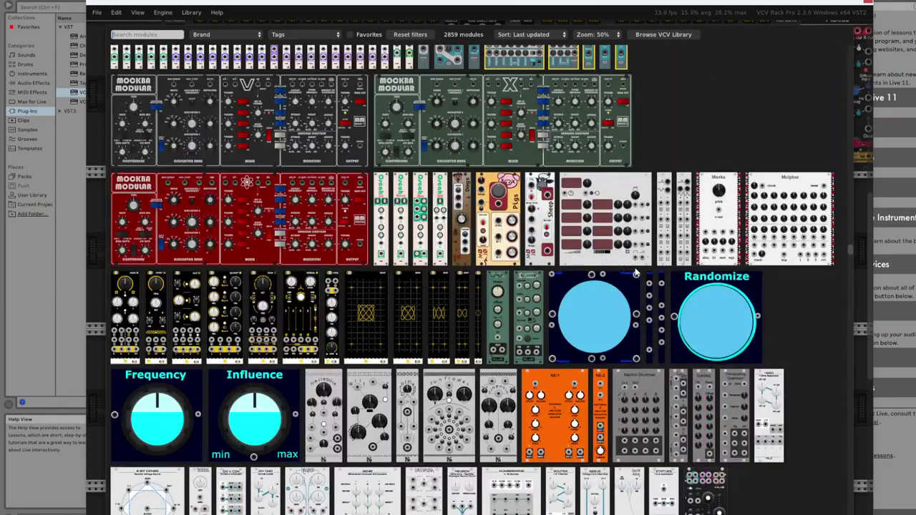
scroll(635, 273, "up", 3)
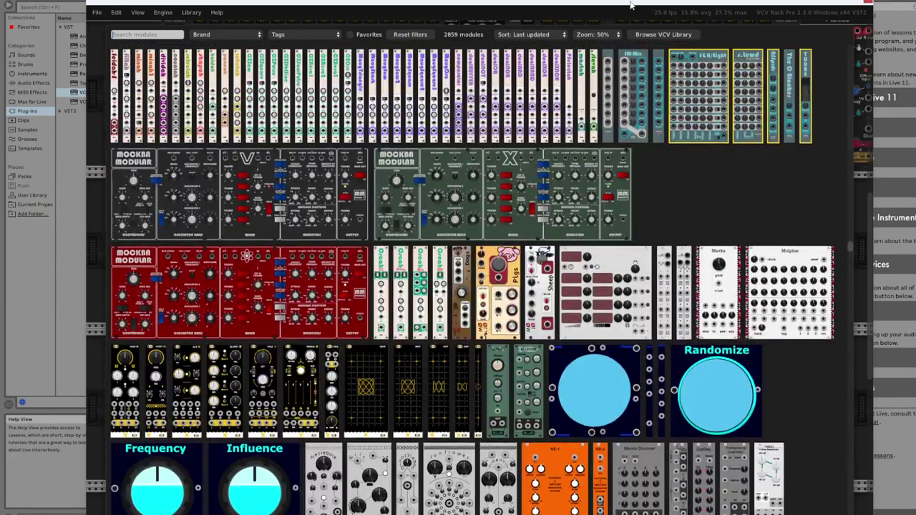
left_click(585, 35)
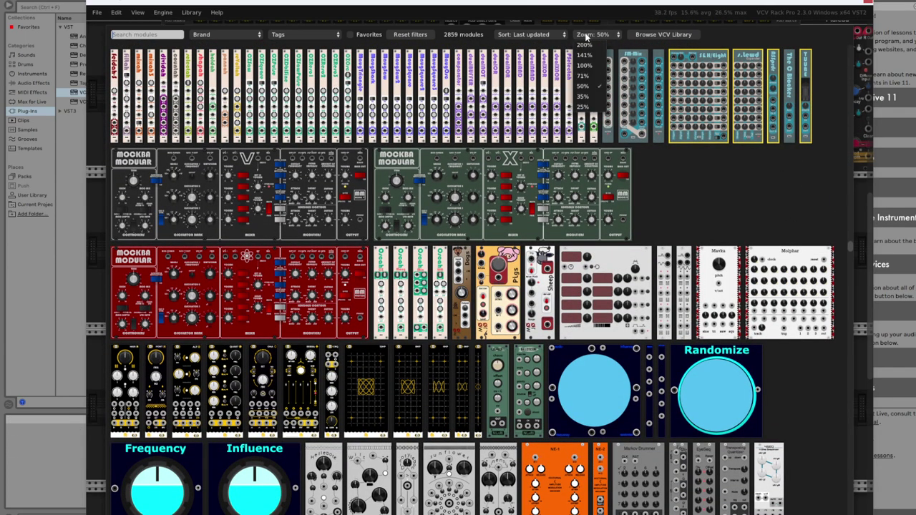
left_click(592, 76)
Step: Examine the Vult modules in the library, including the Opulus, Trummor and Anima entries
scroll(516, 157, "down", 3)
scroll(526, 161, "down", 10)
scroll(513, 170, "down", 15)
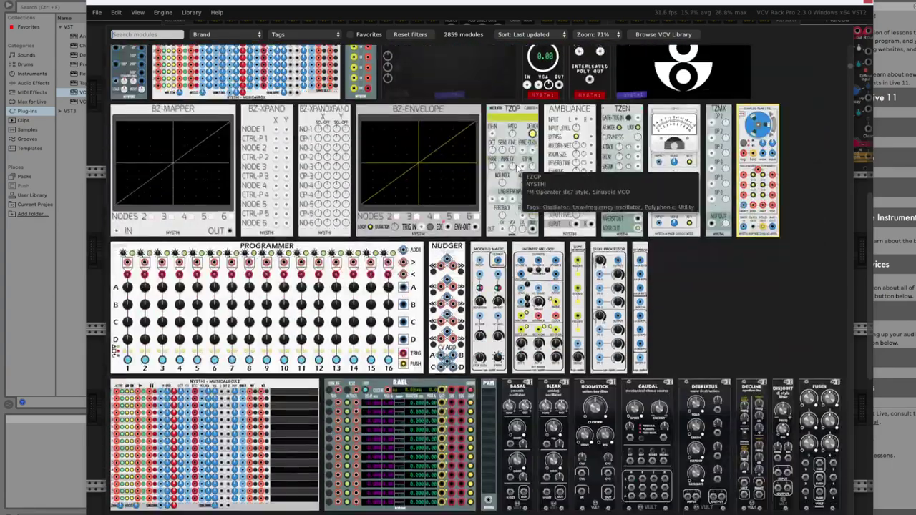
scroll(524, 170, "down", 8)
scroll(601, 212, "down", 4)
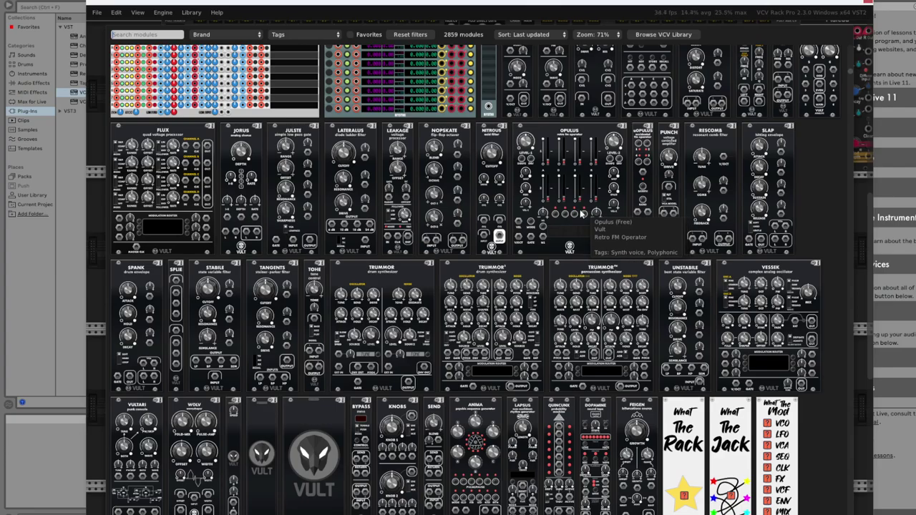
scroll(663, 205, "up", 4)
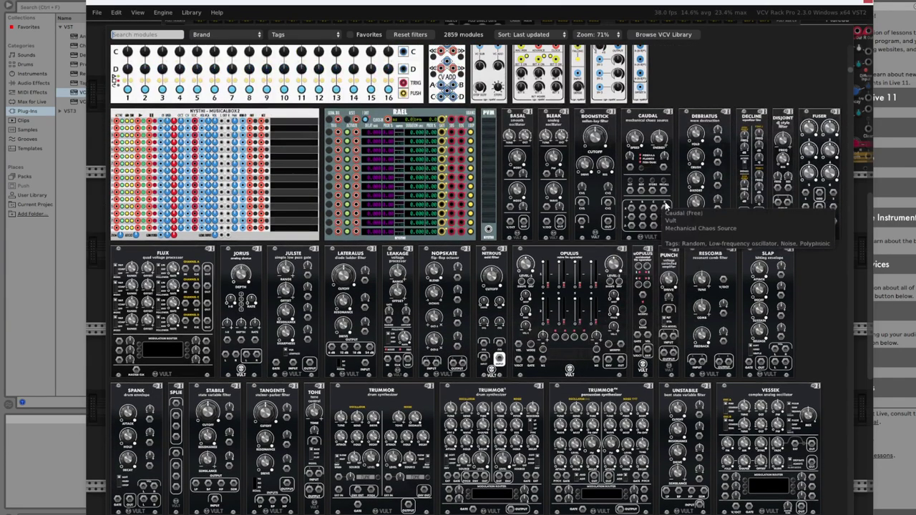
scroll(549, 203, "down", 10)
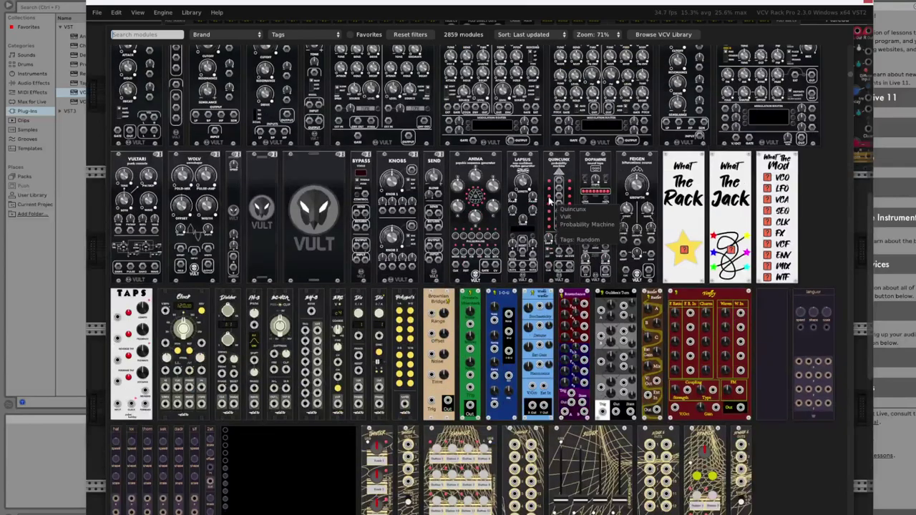
scroll(550, 203, "down", 2)
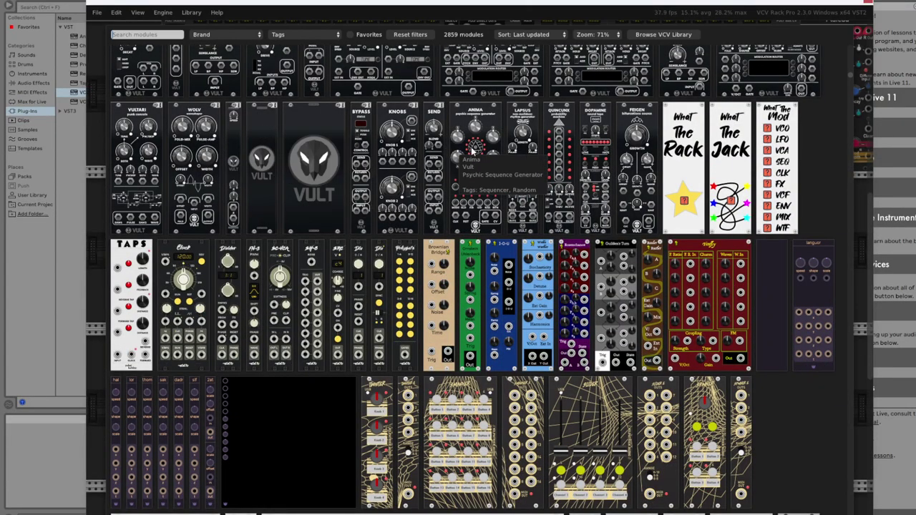
scroll(598, 162, "up", 5)
scroll(252, 221, "up", 1)
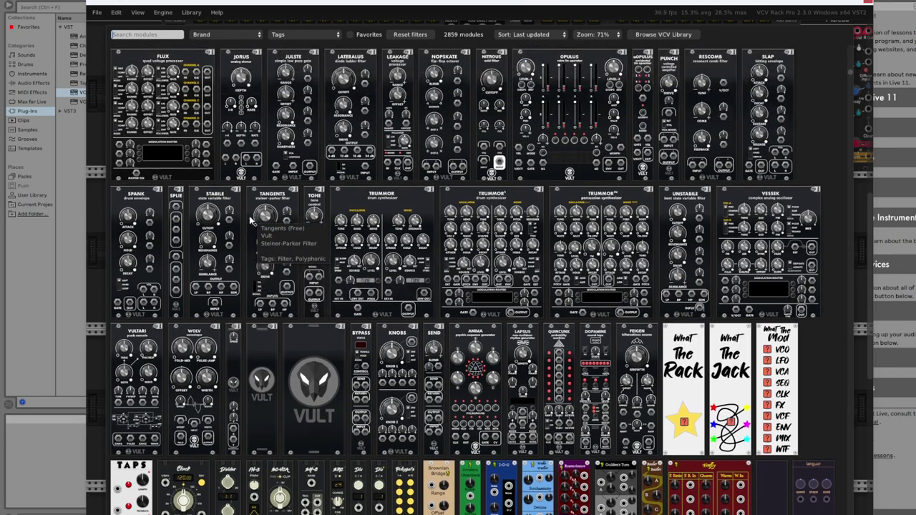
scroll(204, 222, "up", 4)
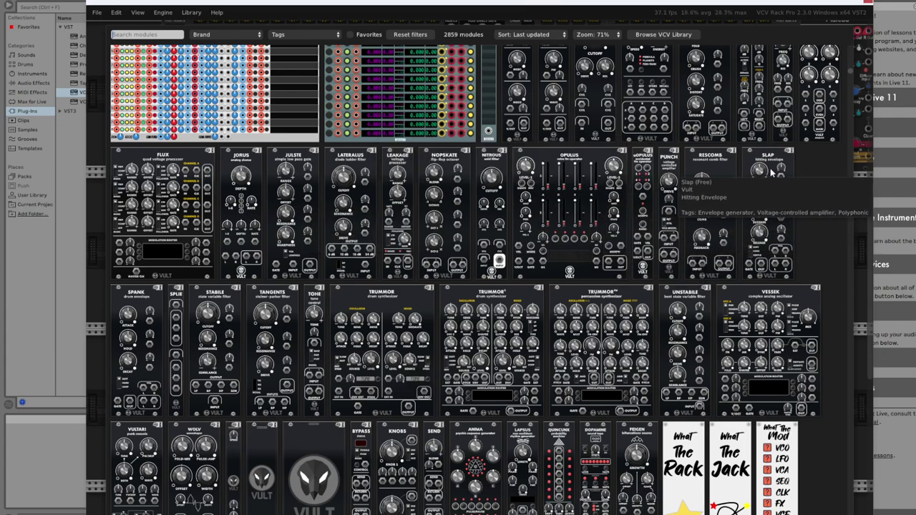
scroll(660, 153, "up", 2)
scroll(644, 168, "down", 5)
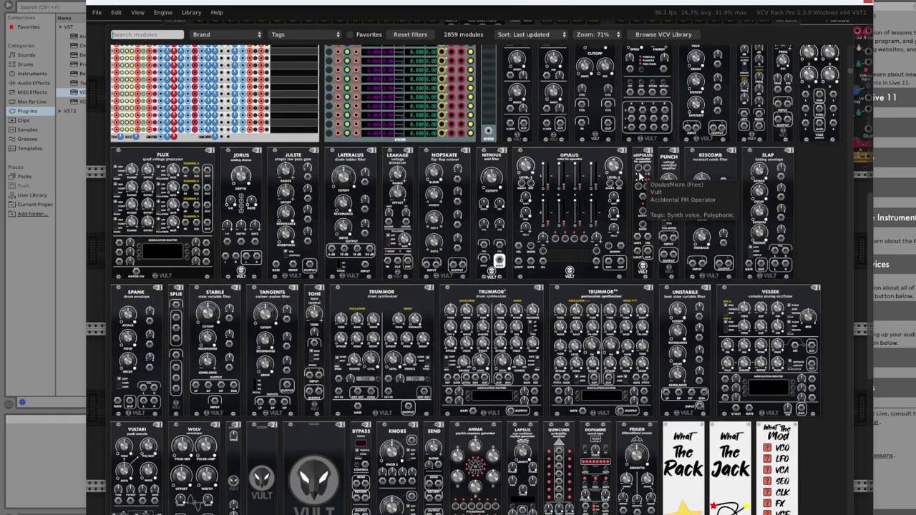
scroll(618, 186, "down", 4)
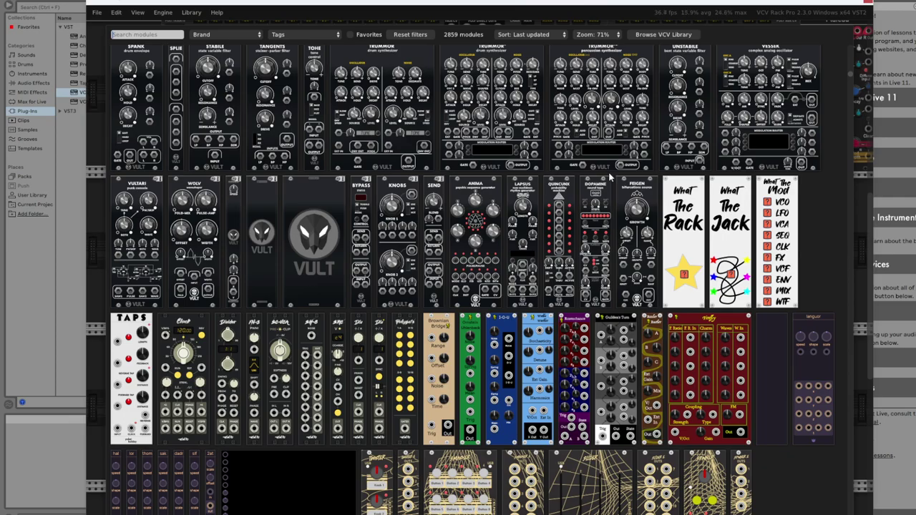
scroll(622, 175, "down", 6)
scroll(646, 181, "up", 2)
scroll(646, 179, "up", 7)
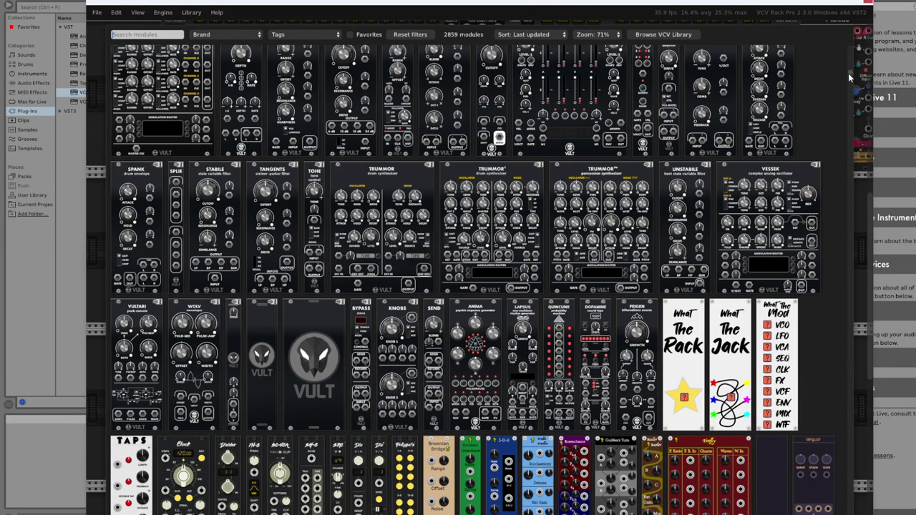
Step: Add Vult's Knock bass drum module from the library to the row beside Additive Vibration
mouse_move(847, 72)
left_mouse_down()
mouse_move(851, 40)
mouse_move(849, 91)
left_mouse_up()
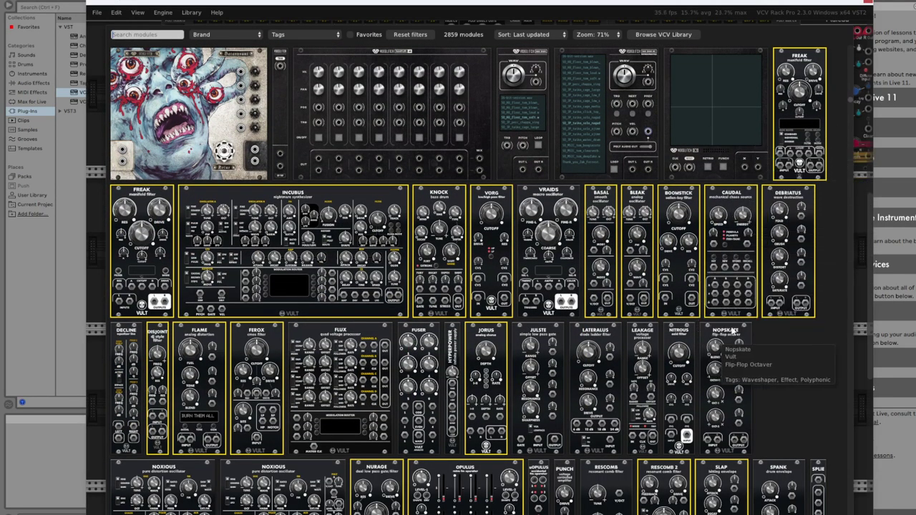
scroll(744, 319, "down", 1)
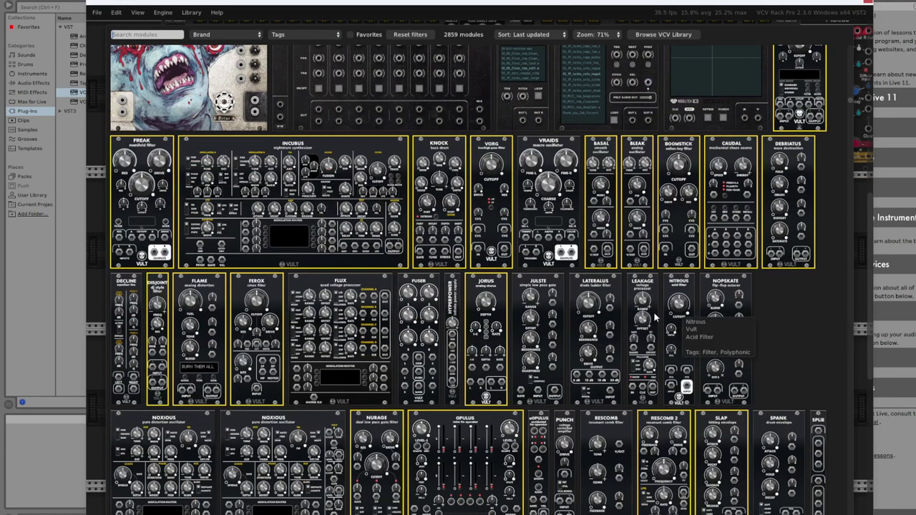
scroll(429, 337, "down", 1)
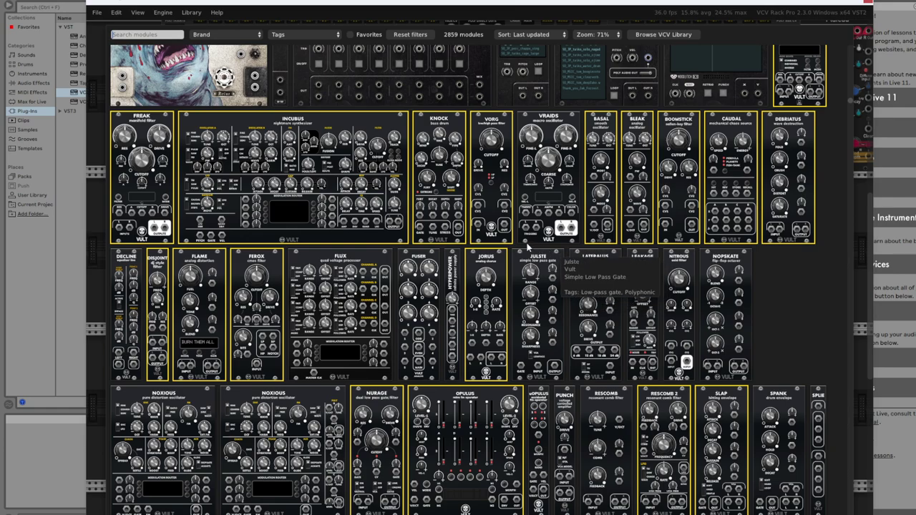
left_click(452, 127)
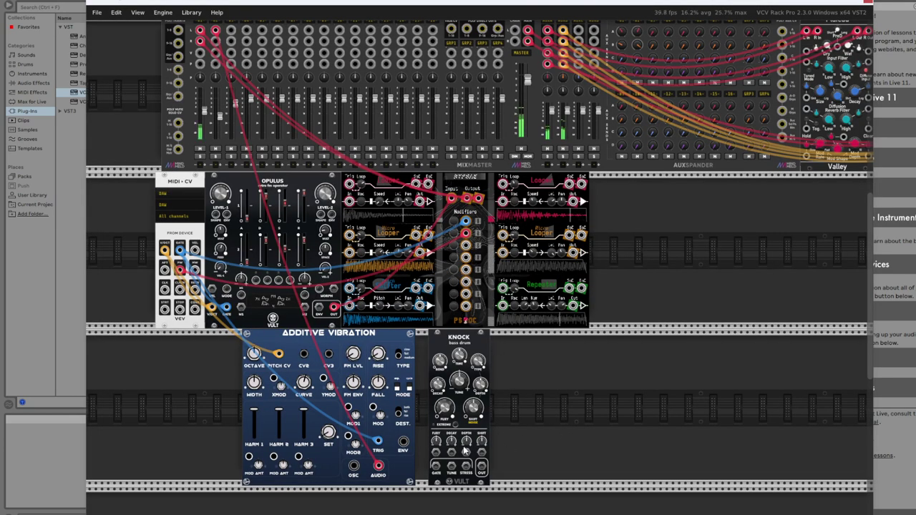
Step: Patch MIDI-CV's GATE output to Knock's Gate input with a blue cable
right_click(437, 467)
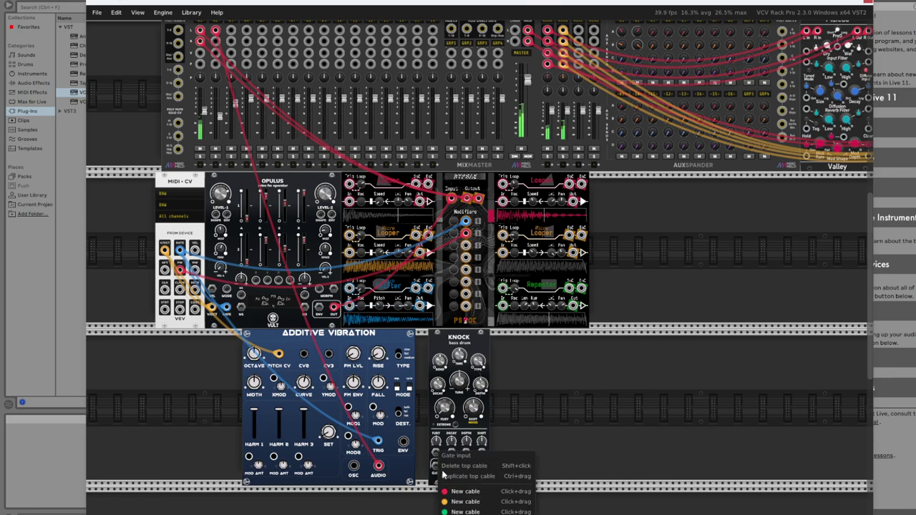
left_click(458, 501)
left_click(279, 385)
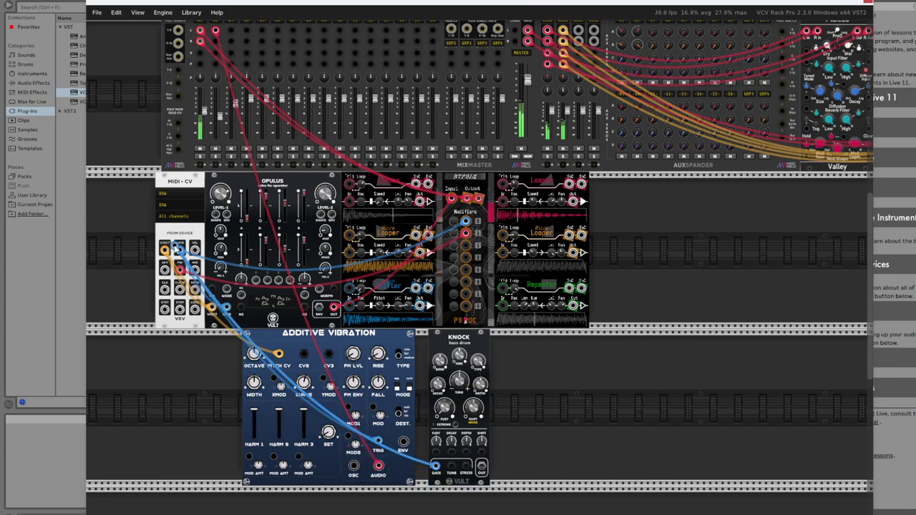
Step: Patch Knock's output to the left input of MixMaster channel 3 with a red cable
right_click(482, 466)
left_click(508, 492)
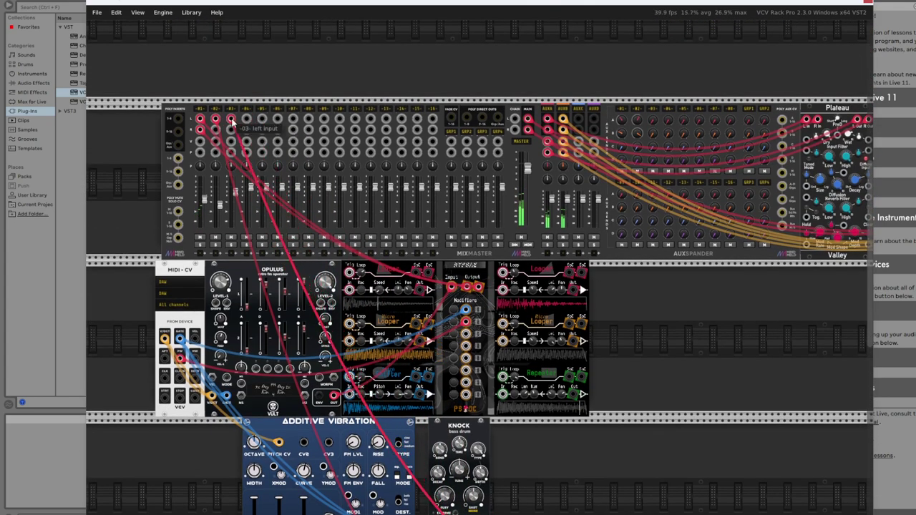
left_click(230, 128)
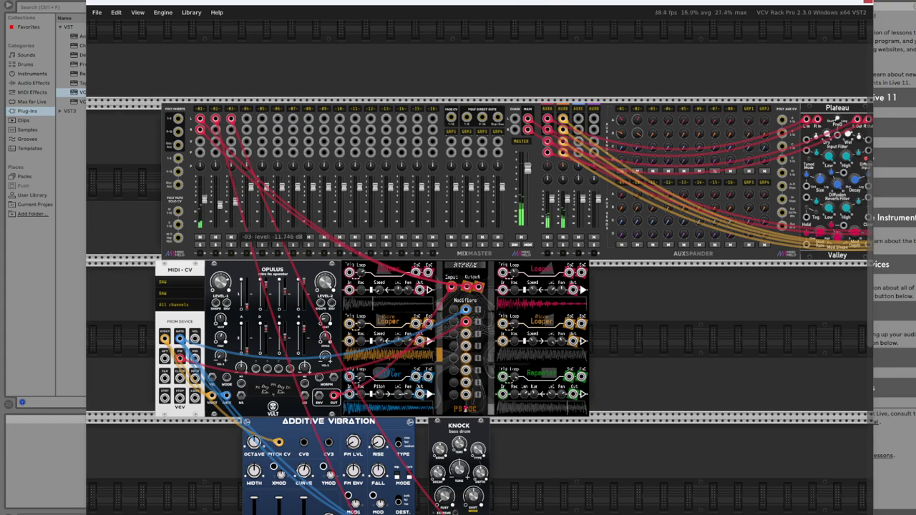
Step: Disconnect Knock's output cable from the left input of MixMaster channel 3
scroll(651, 257, "down", 5)
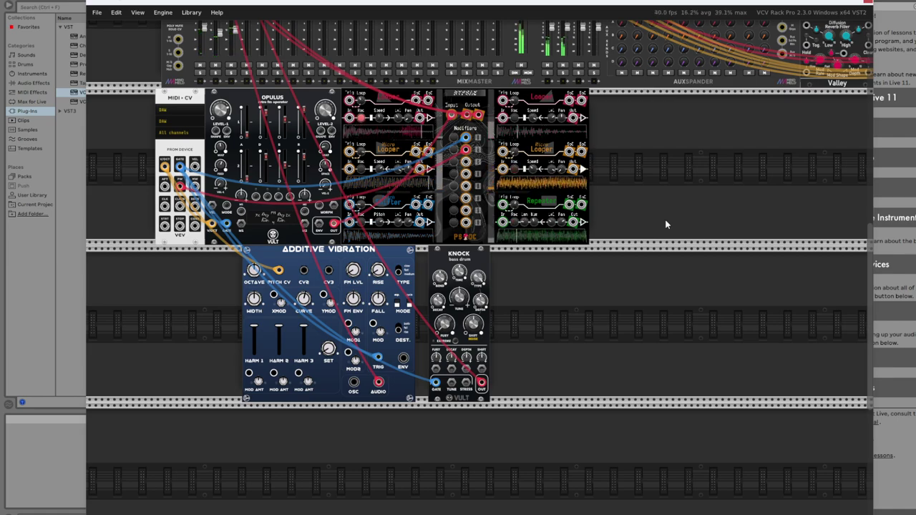
scroll(701, 238, "up", 3)
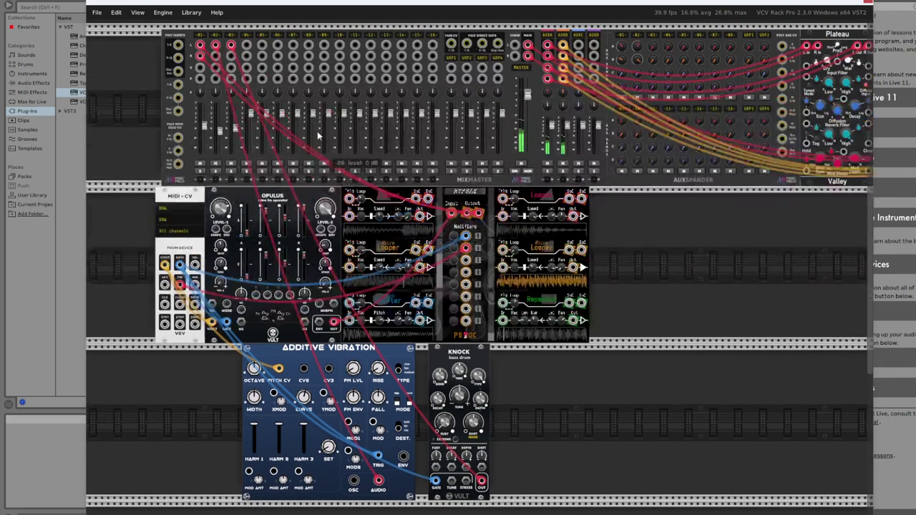
left_click_drag(231, 48, 758, 405)
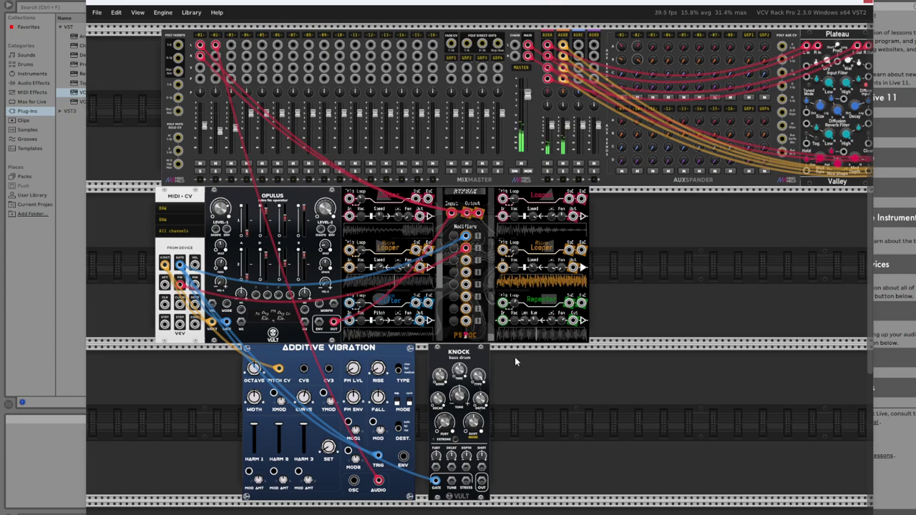
Step: Open the module library from the empty rack space beside Knock and go to the start of its list
scroll(632, 303, "up", 3)
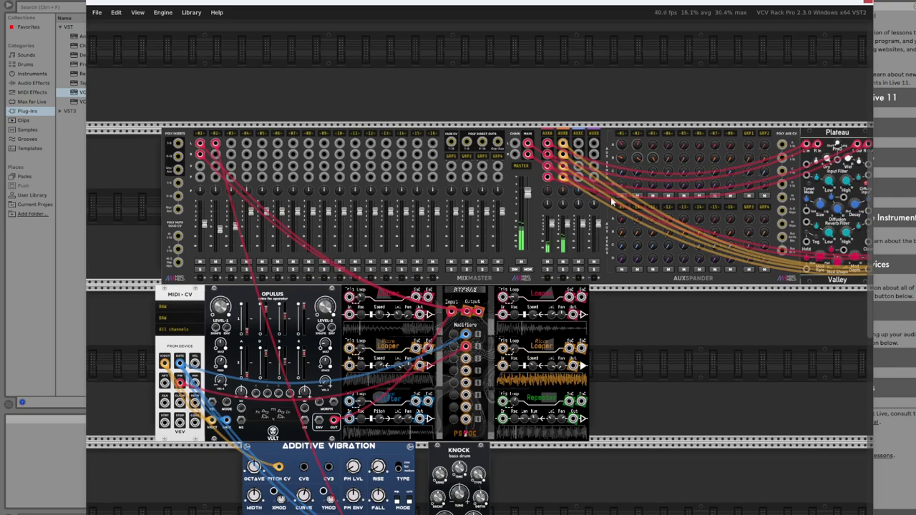
scroll(647, 379, "down", 4)
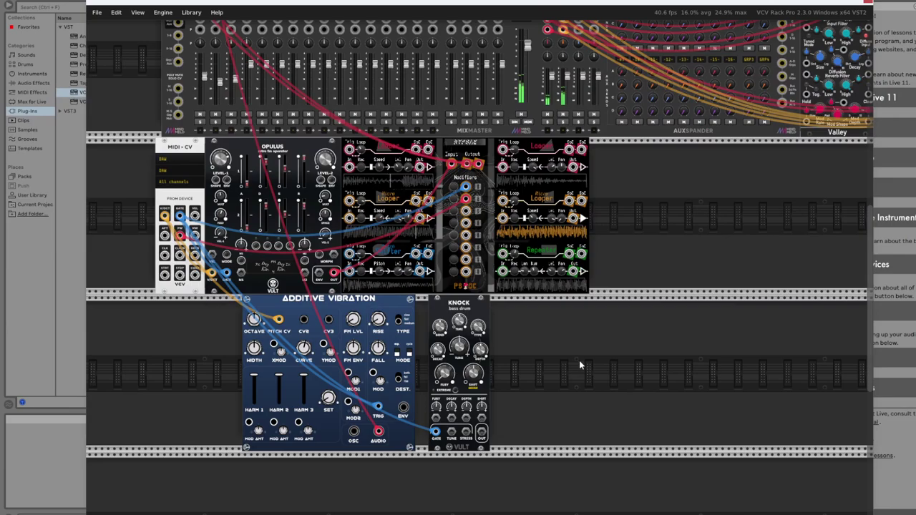
right_click(579, 360)
scroll(665, 297, "up", 6)
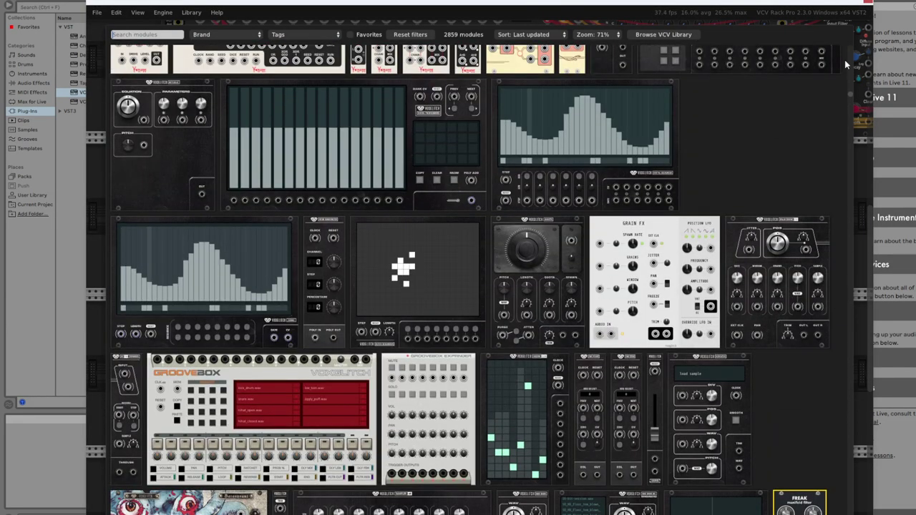
left_click_drag(851, 100, 851, 39)
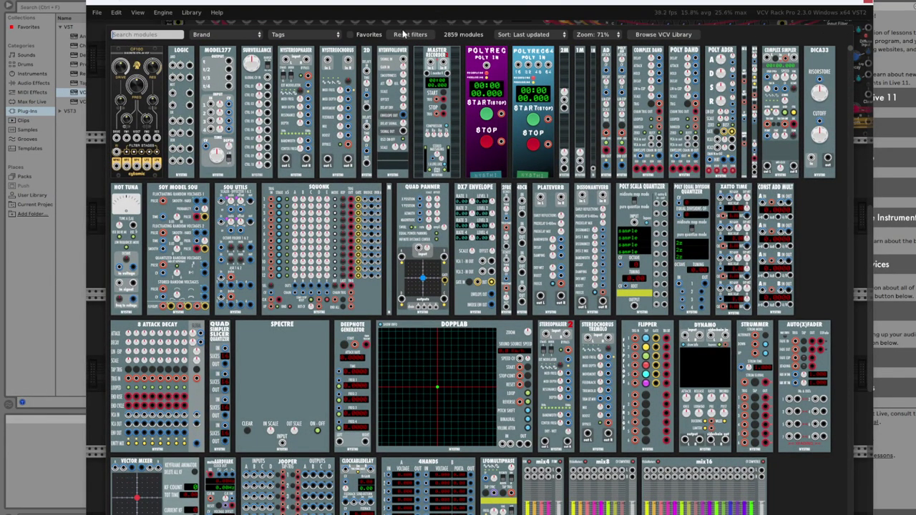
Step: Look through the library sorted by Most used, and restore the Last updated sort order
left_click(520, 37)
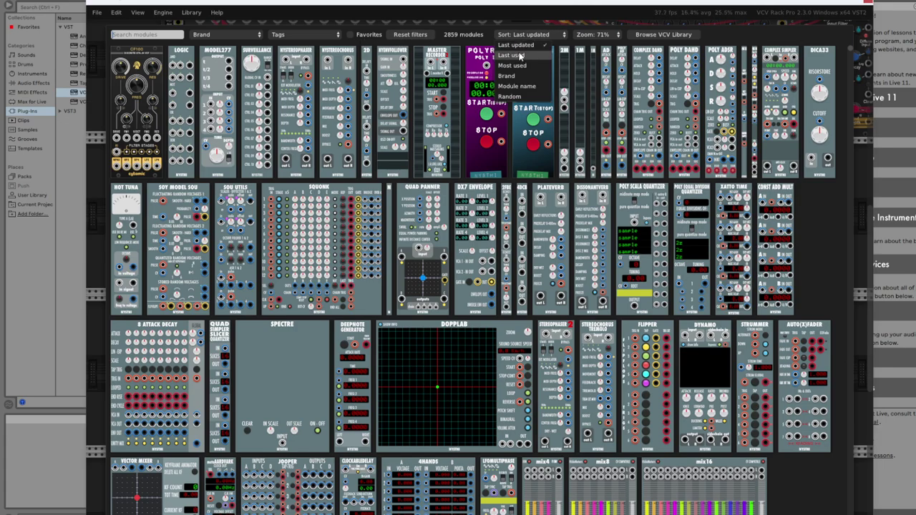
left_click(525, 57)
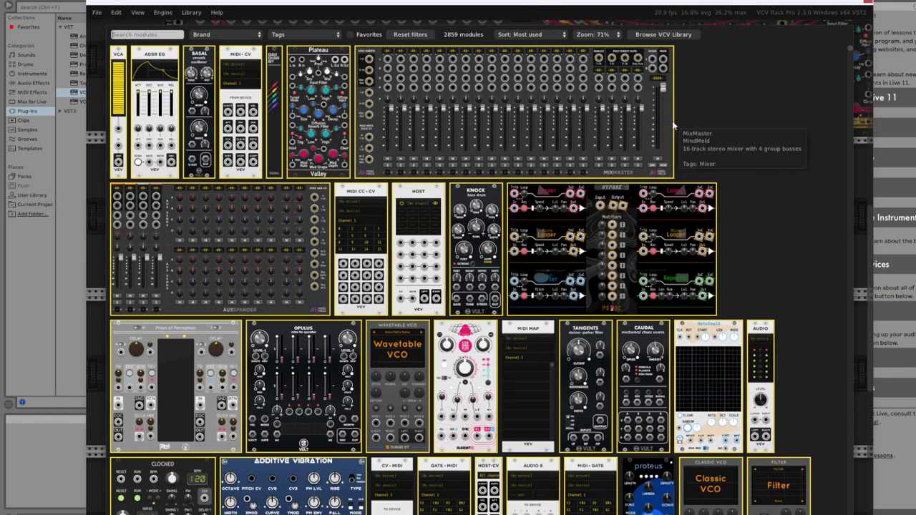
scroll(697, 176, "down", 3)
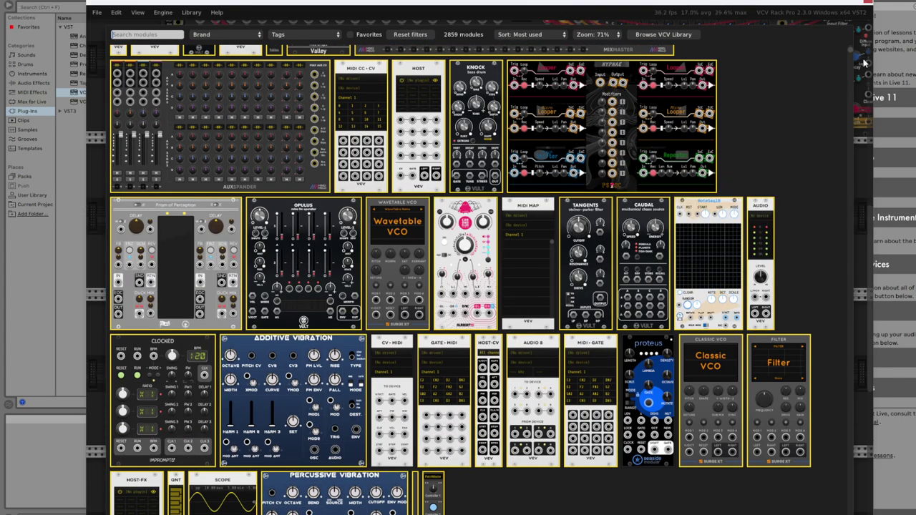
mouse_move(851, 54)
left_mouse_down()
mouse_move(843, 209)
mouse_move(849, 40)
left_mouse_up()
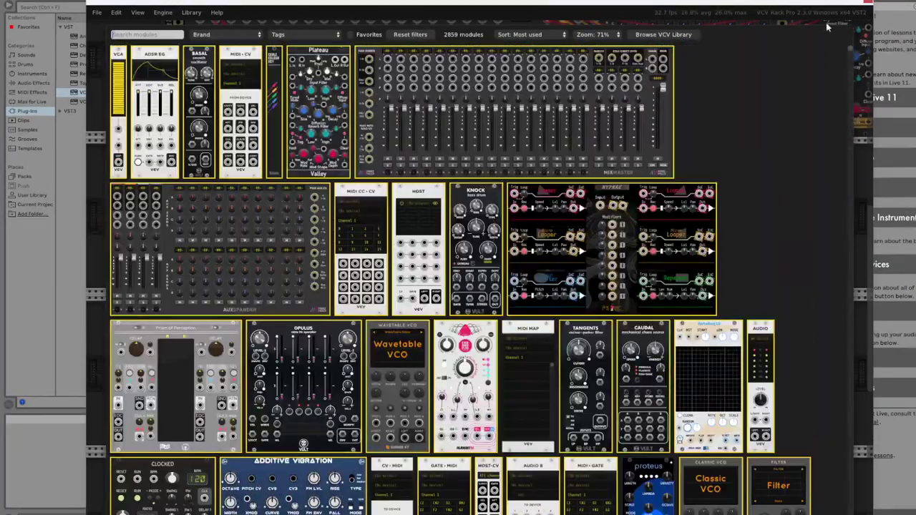
left_click(532, 36)
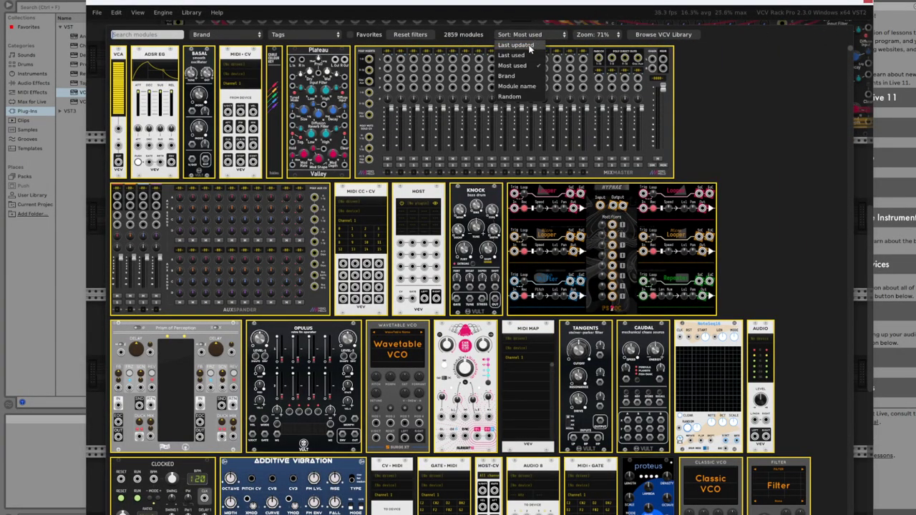
left_click(515, 45)
Step: Find the Path Set sampler modules in the library and add Panther Cap to the row beside Knock
left_click_drag(850, 50, 837, 204)
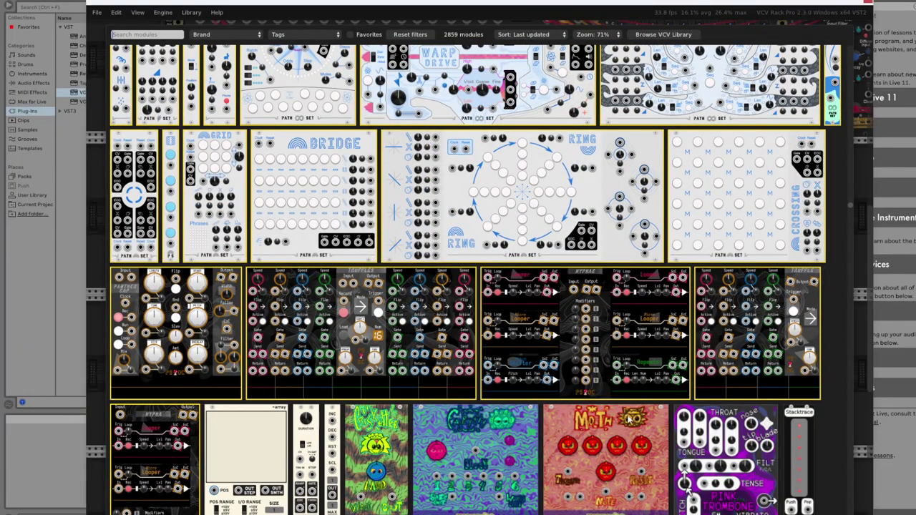
scroll(188, 405, "down", 3)
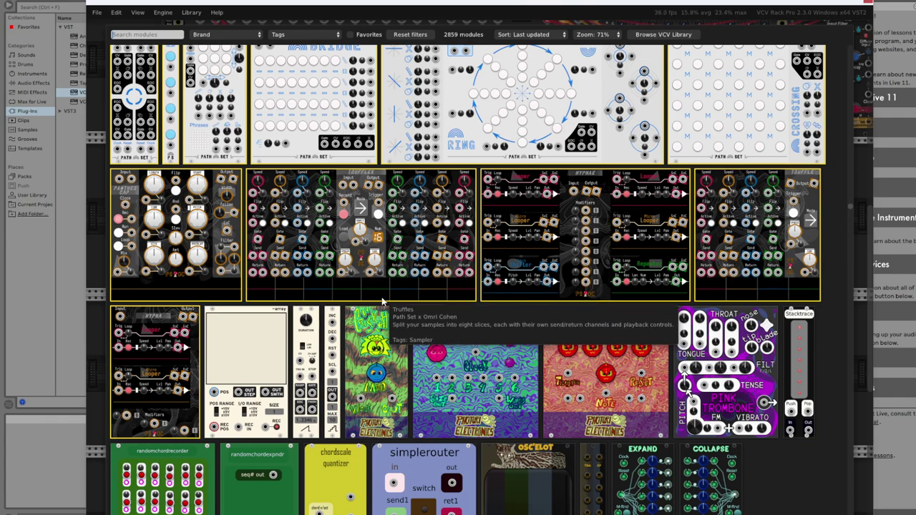
left_click(201, 287)
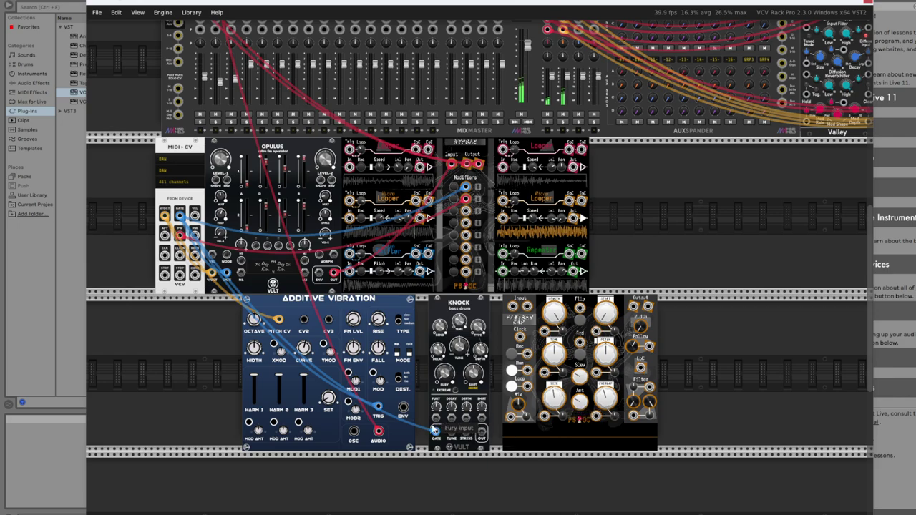
Step: Patch Additive Vibration's AUDIO output to Panther Cap's left input and Knock's output to its right input with red cables
right_click(515, 312)
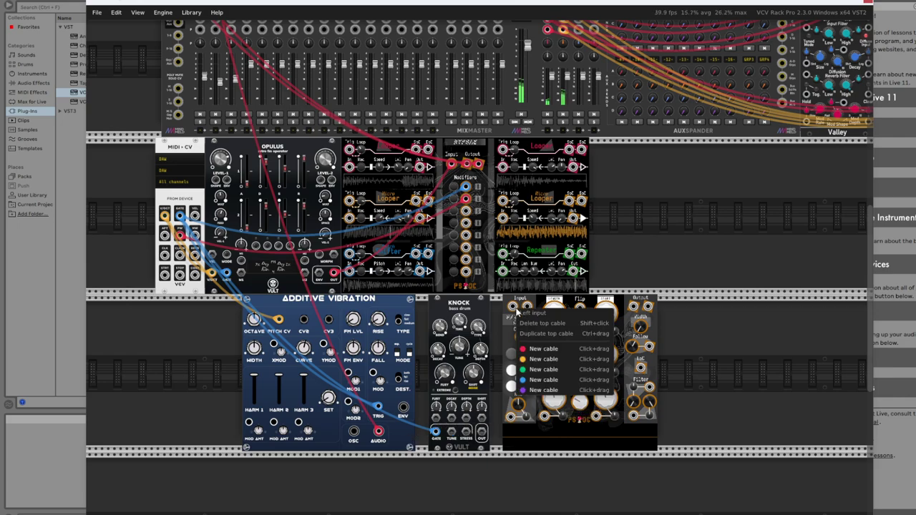
left_click_drag(563, 349, 378, 432)
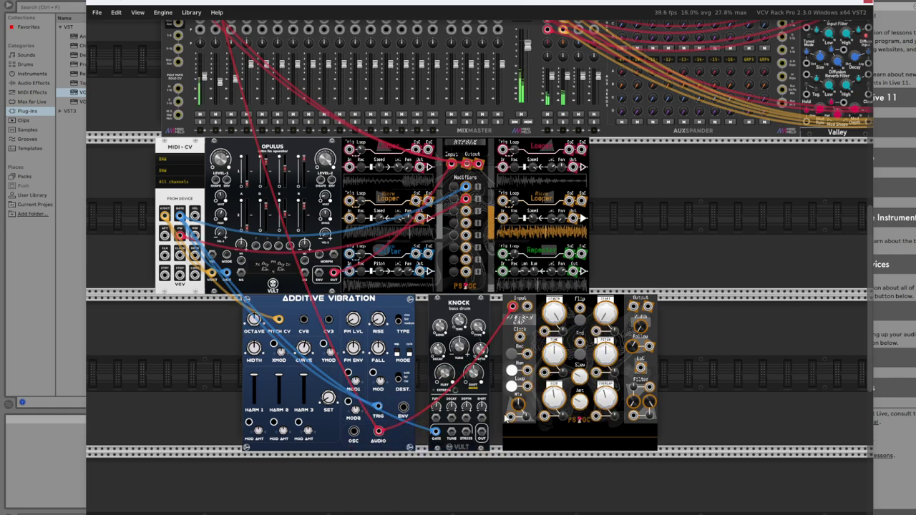
right_click(481, 431)
left_click_drag(500, 458, 529, 306)
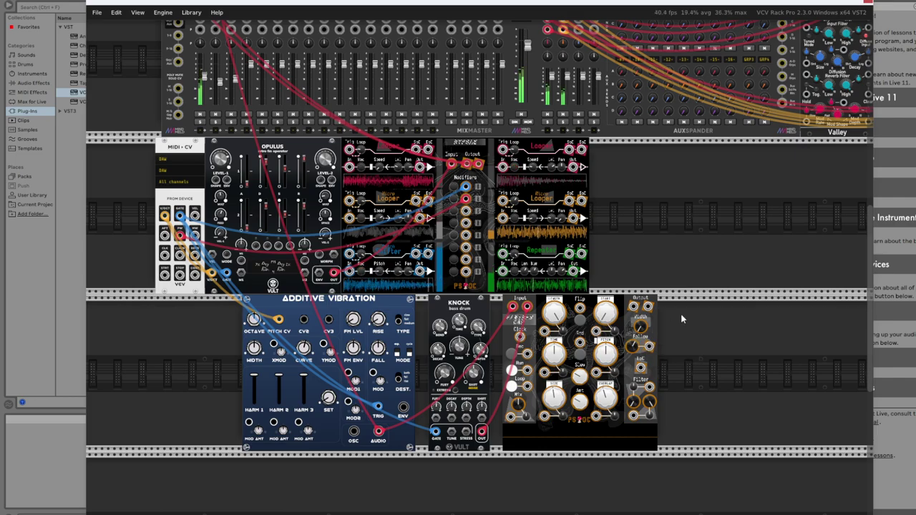
Step: Record the incoming voices into Panther Cap and patch its left and right outputs to MixMaster channel 3 with red cables
scroll(681, 319, "up", 4)
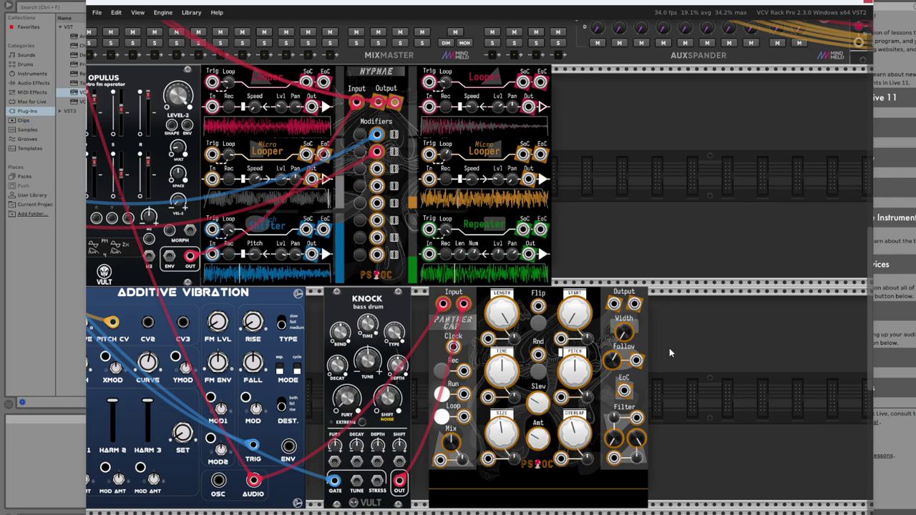
scroll(669, 347, "down", 3)
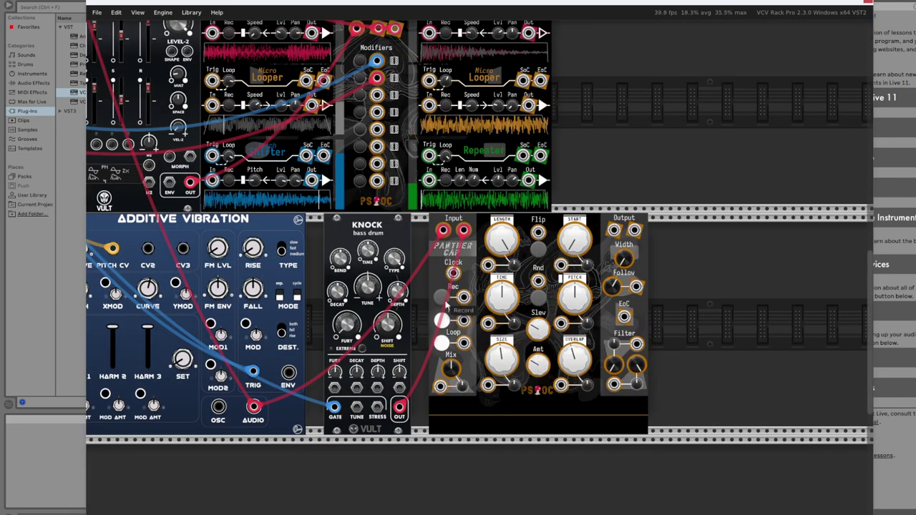
left_click(441, 297)
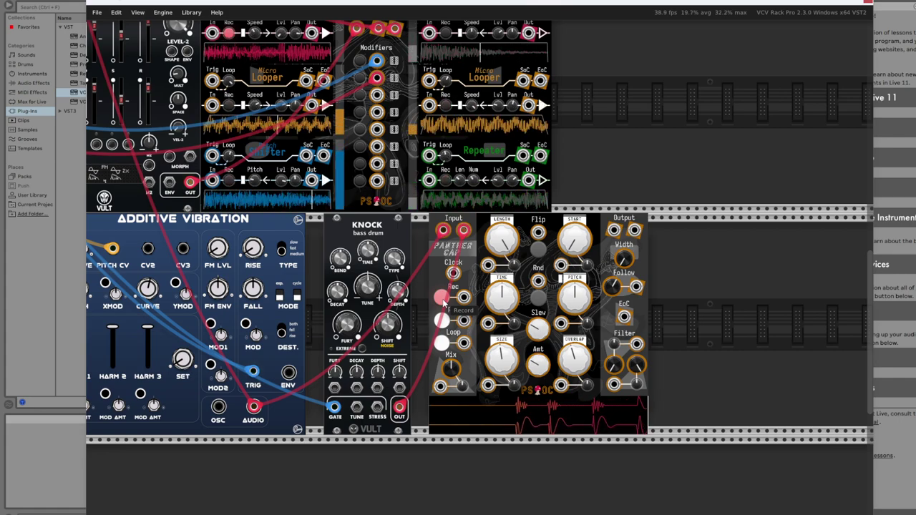
left_click(442, 298)
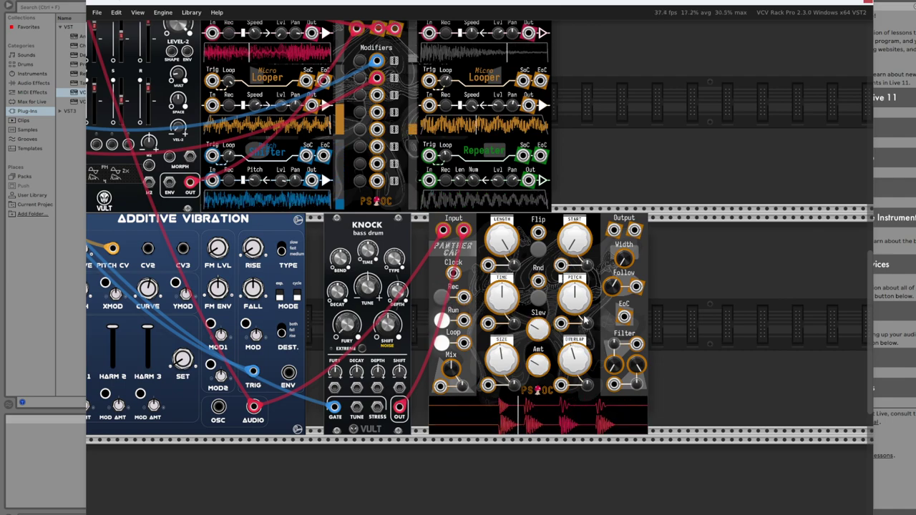
left_click_drag(617, 230, 648, 377)
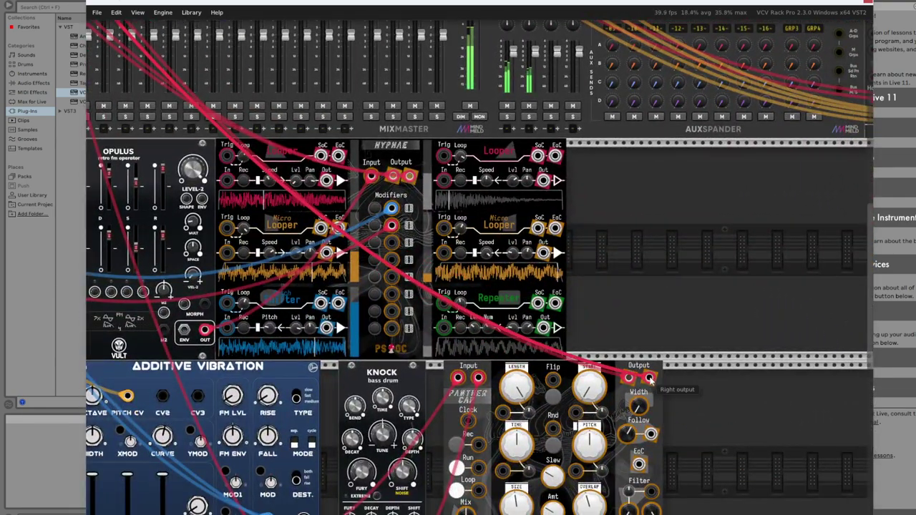
Step: Enable Flip on Panther Cap and set its Length to 0.89358 and Start to 0.28675
scroll(715, 422, "down", 3)
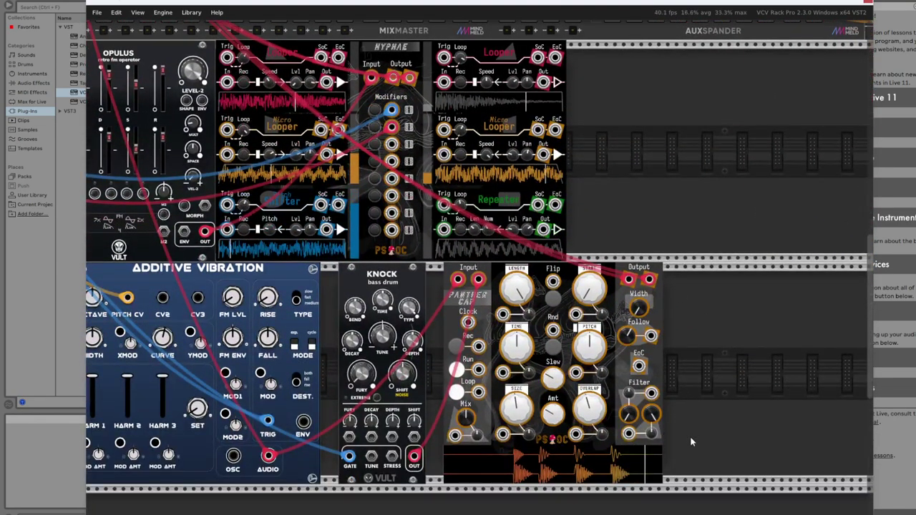
left_click(553, 300)
left_click_drag(588, 289, 589, 307)
left_click_drag(516, 288, 517, 292)
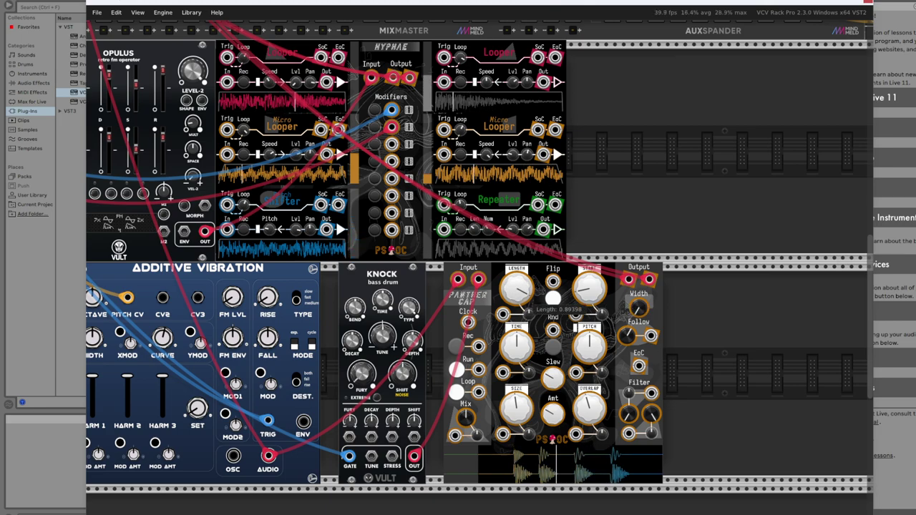
left_click_drag(590, 303, 590, 289)
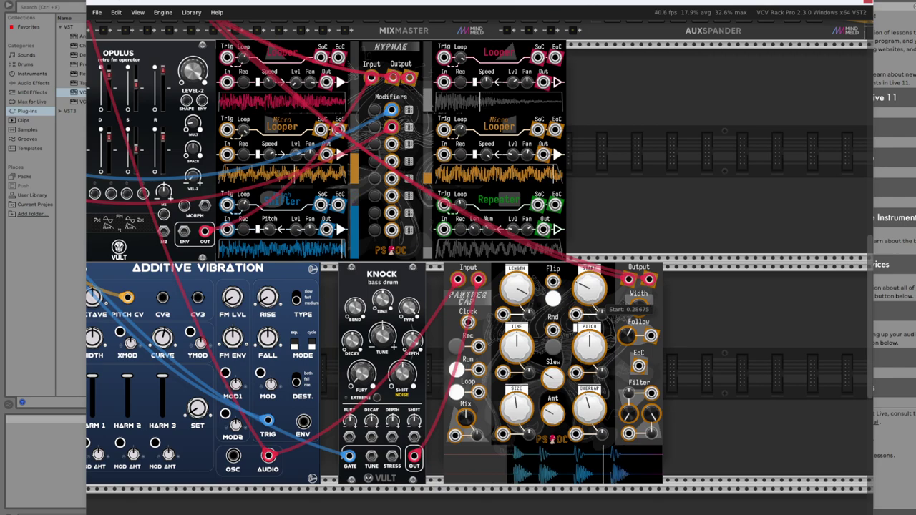
Step: Set Panther Cap's Pitch to 3.253 and fine-tune its Time and Start knobs
left_click_drag(590, 355, 590, 354)
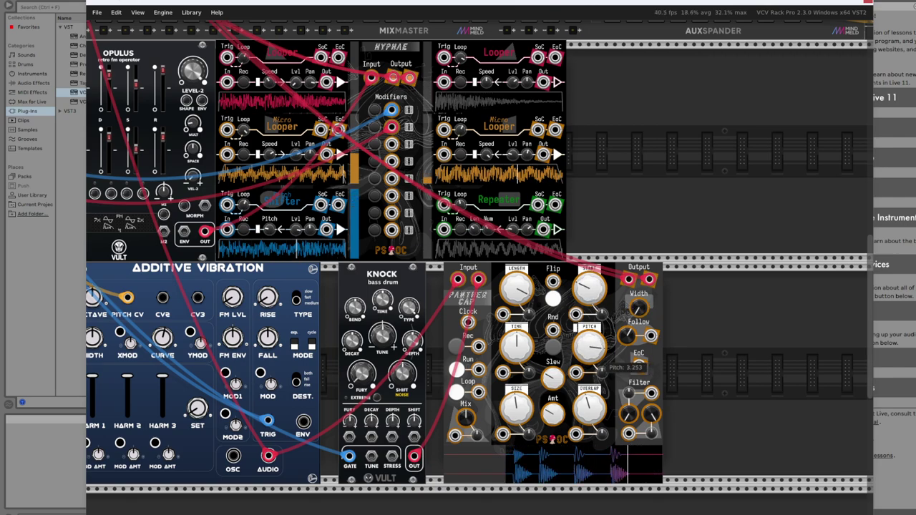
left_click_drag(516, 346, 517, 344)
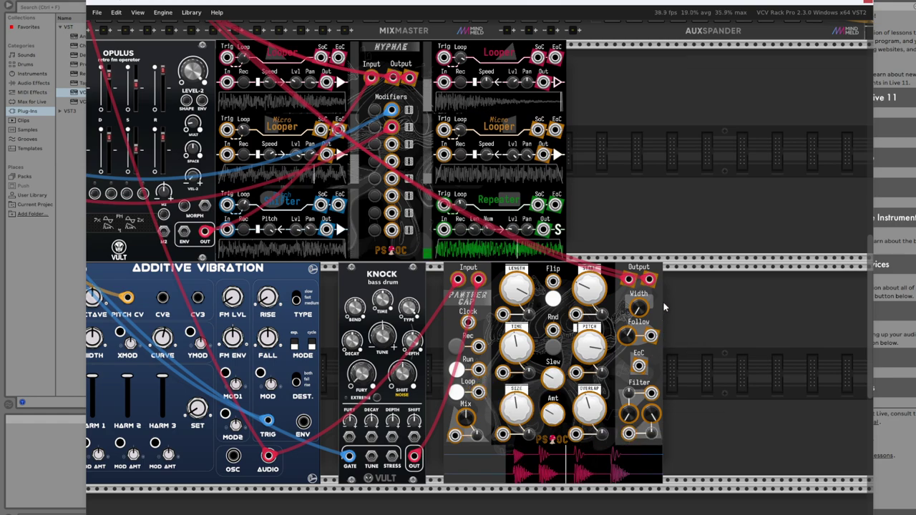
mouse_move(593, 306)
left_click_drag(588, 288, 588, 258)
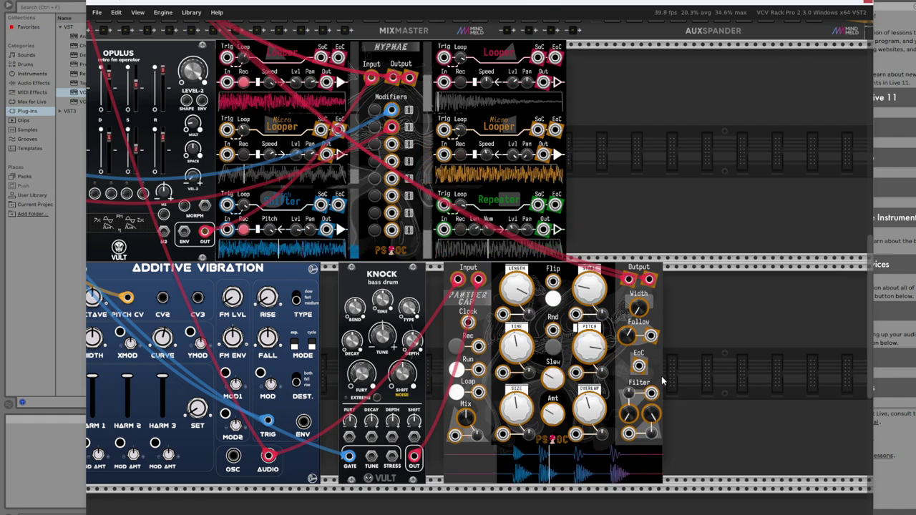
Step: Record a new take of the incoming voices into Panther Cap
left_click(457, 349)
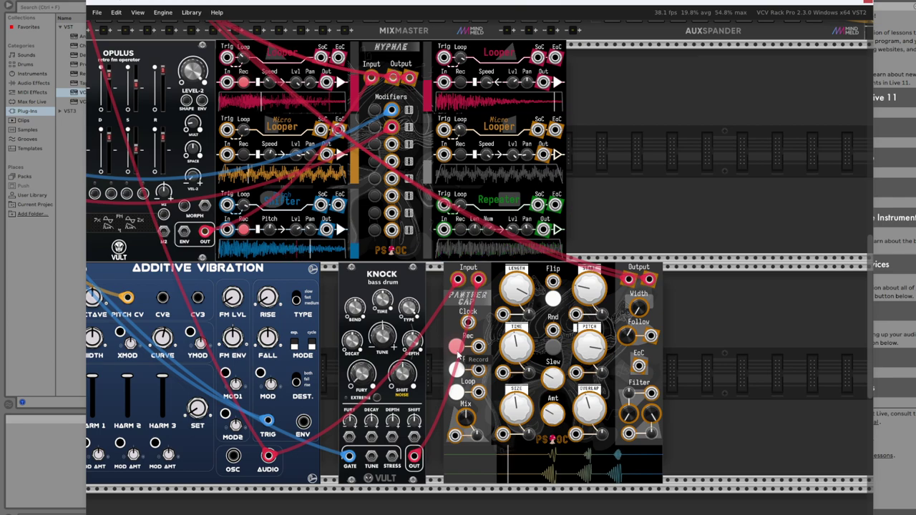
left_click(460, 344)
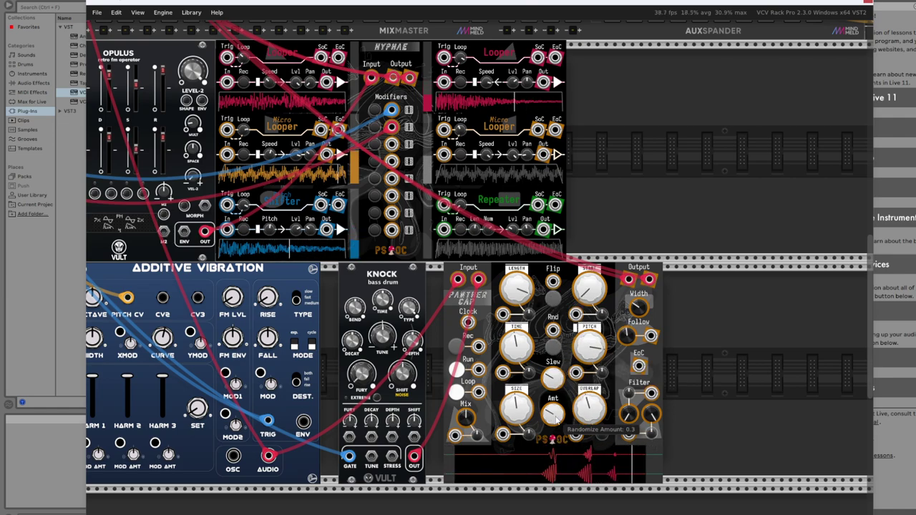
scroll(429, 358, "up", 3)
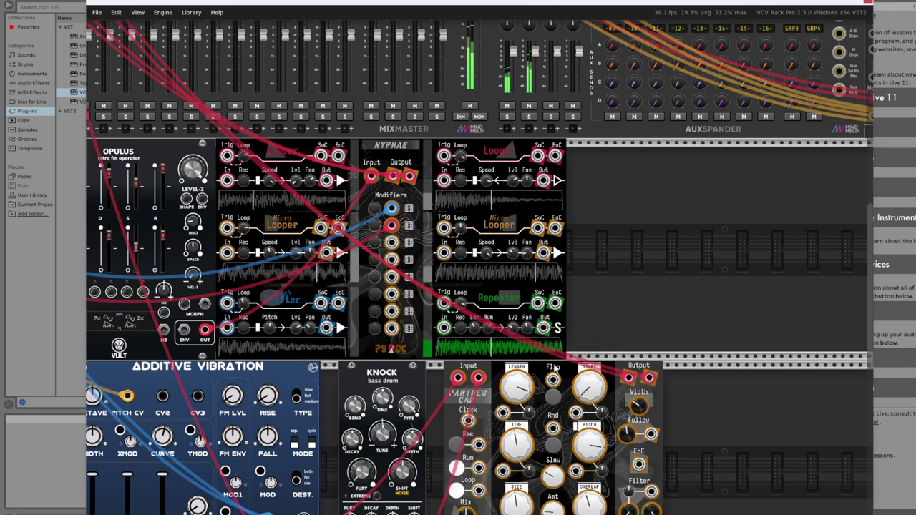
scroll(425, 387, "down", 2)
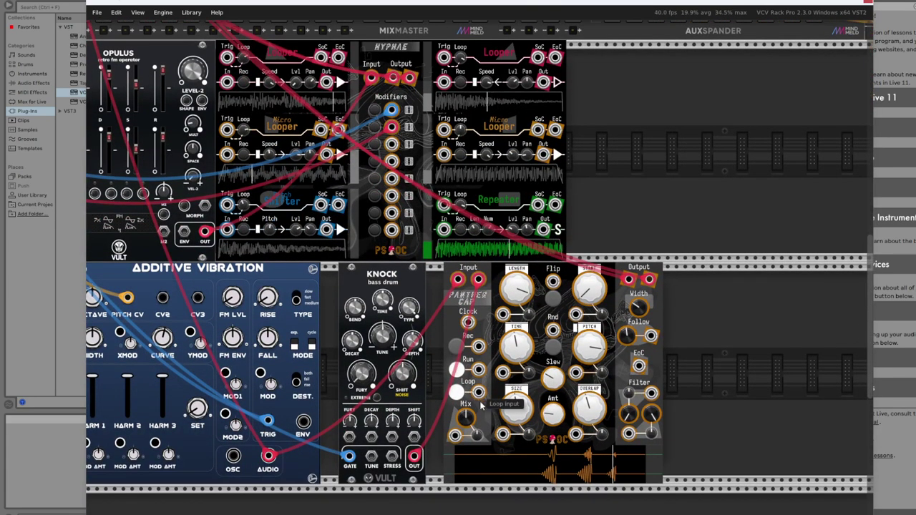
scroll(478, 369, "up", 2)
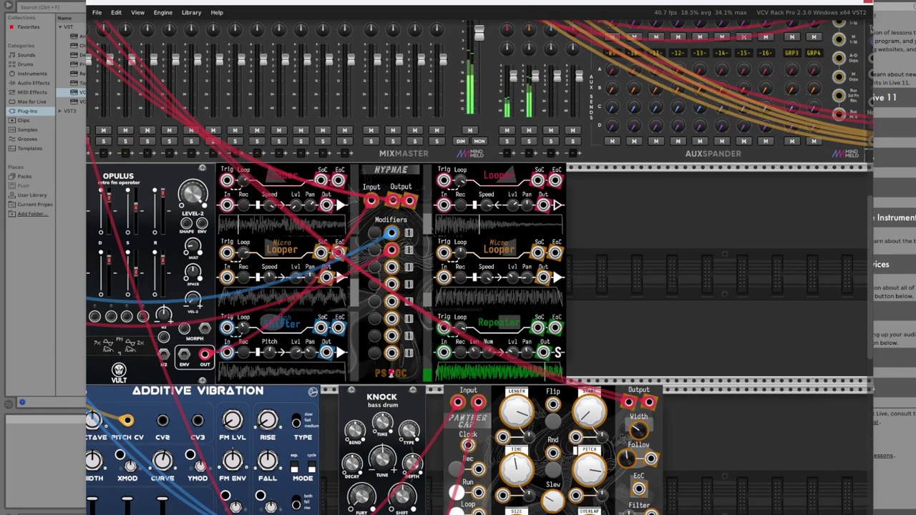
scroll(444, 265, "up", 2)
scroll(443, 265, "left", 5)
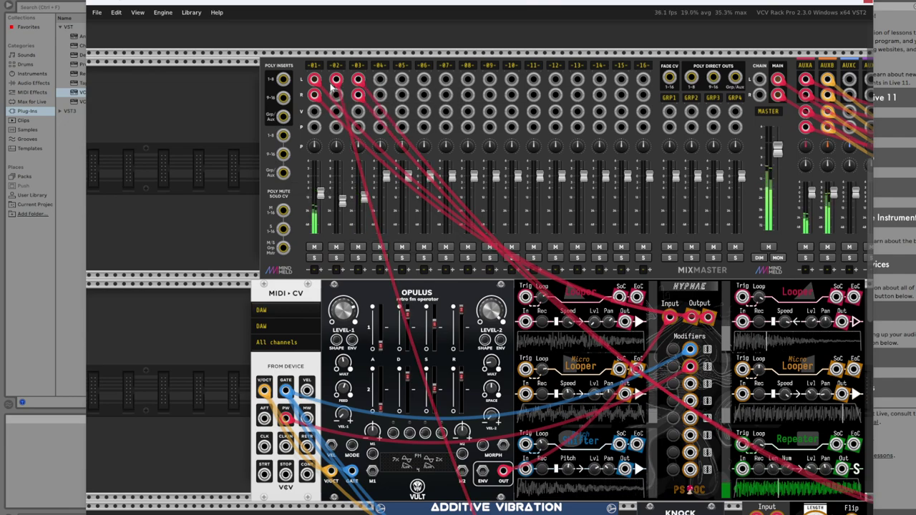
Step: Rebalance MixMaster by pulling channel 1 almost fully down, lowering the master level and raising channel 2 slightly
mouse_move(323, 187)
left_click_drag(320, 197, 320, 228)
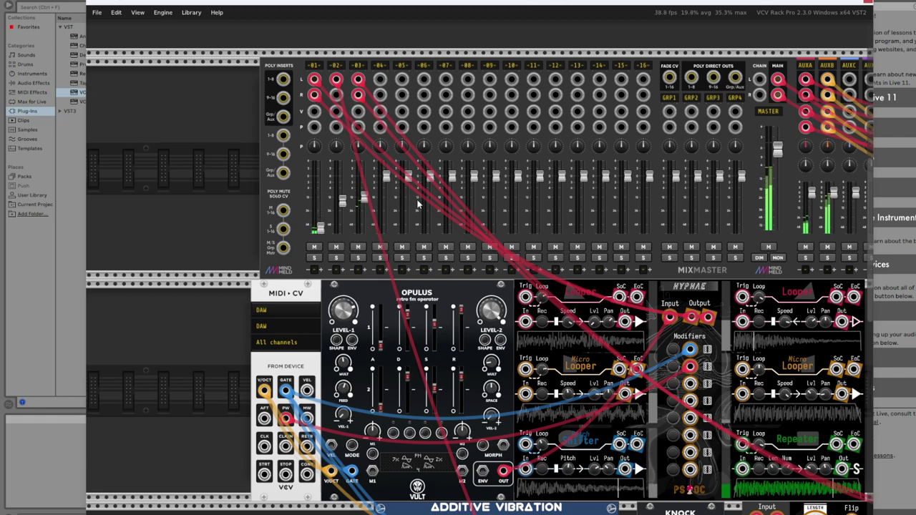
mouse_move(777, 152)
left_click_drag(777, 151, 777, 165)
left_click_drag(342, 201, 342, 191)
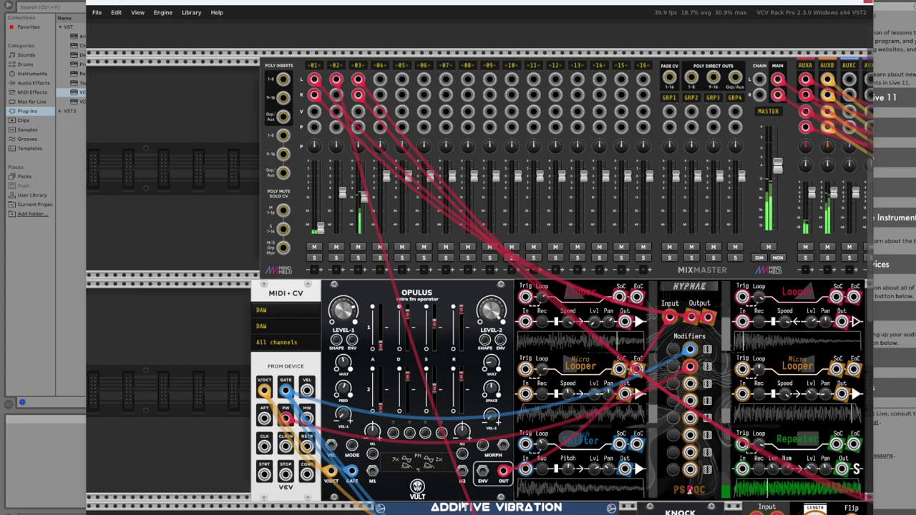
Step: Record a new take of the incoming voices into Panther Cap and enable its Flip option
scroll(210, 332, "right", 1)
scroll(209, 331, "down", 3)
scroll(210, 332, "right", 3)
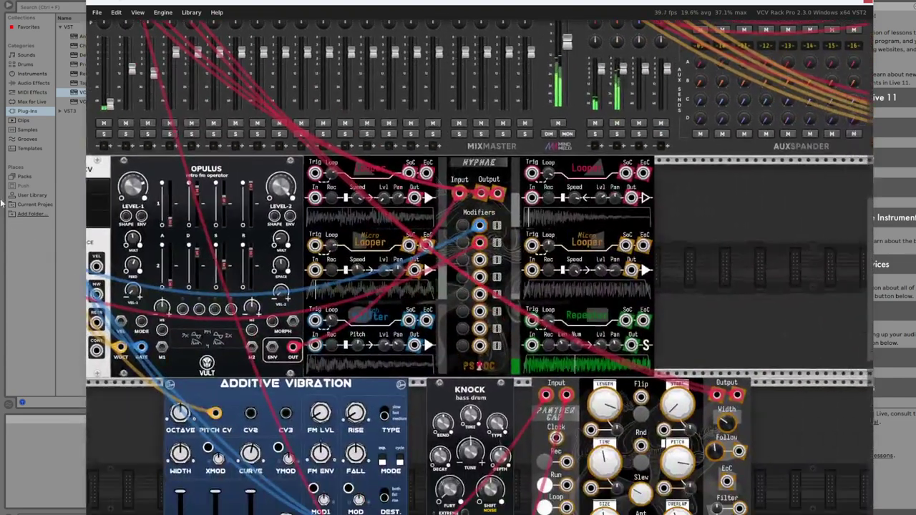
scroll(714, 164, "down", 1)
left_click_drag(714, 165, 634, 124)
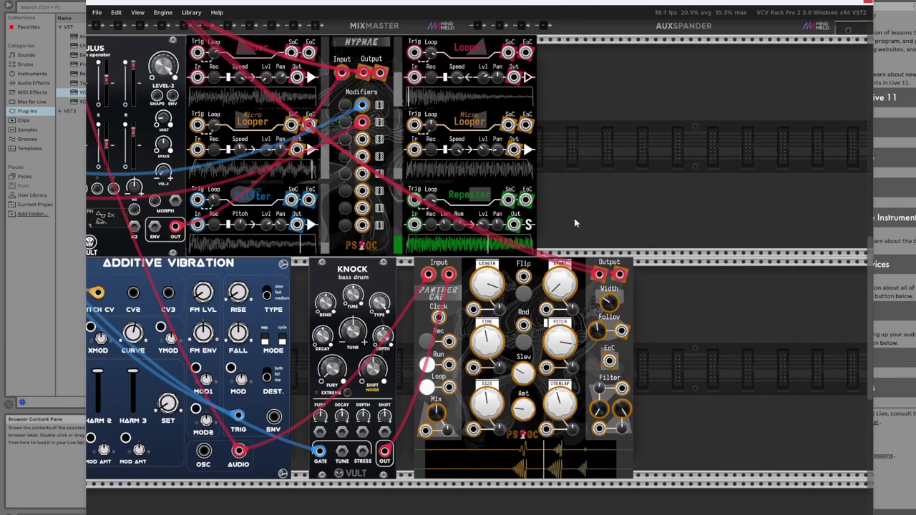
left_click(426, 342)
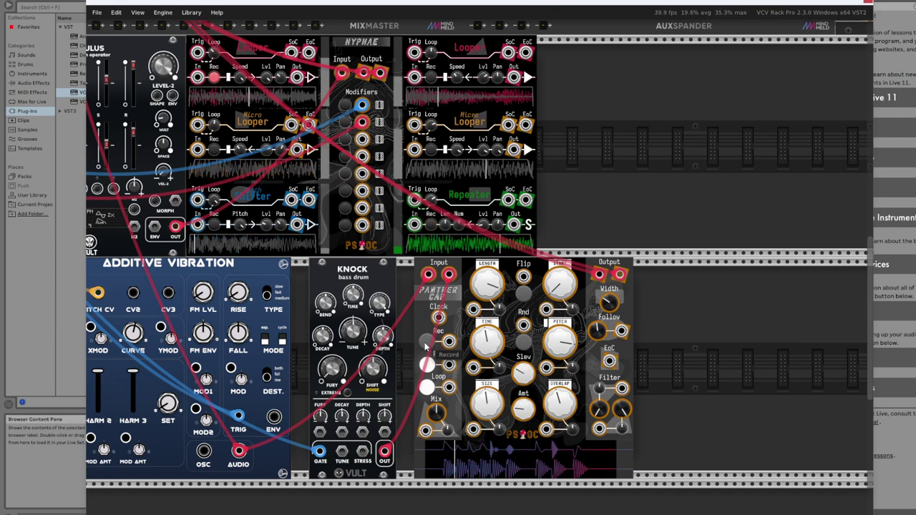
scroll(561, 328, "up", 3)
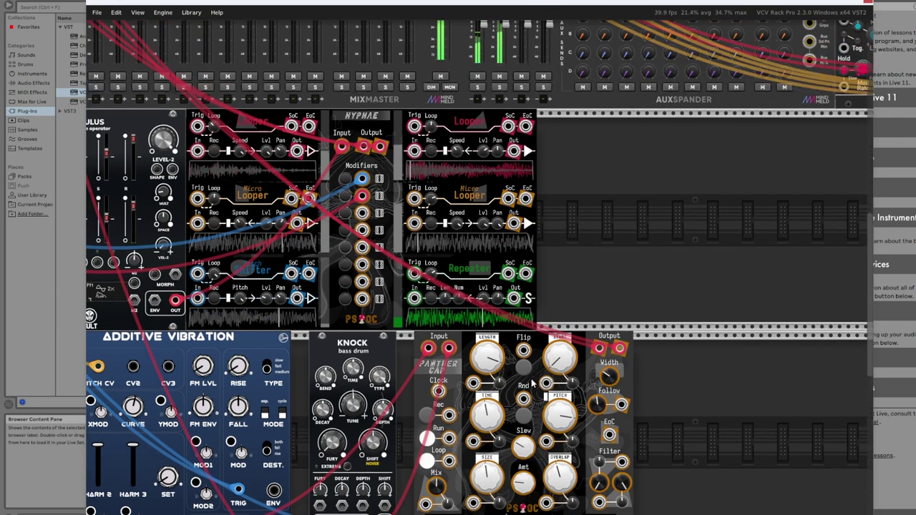
scroll(603, 323, "up", 7)
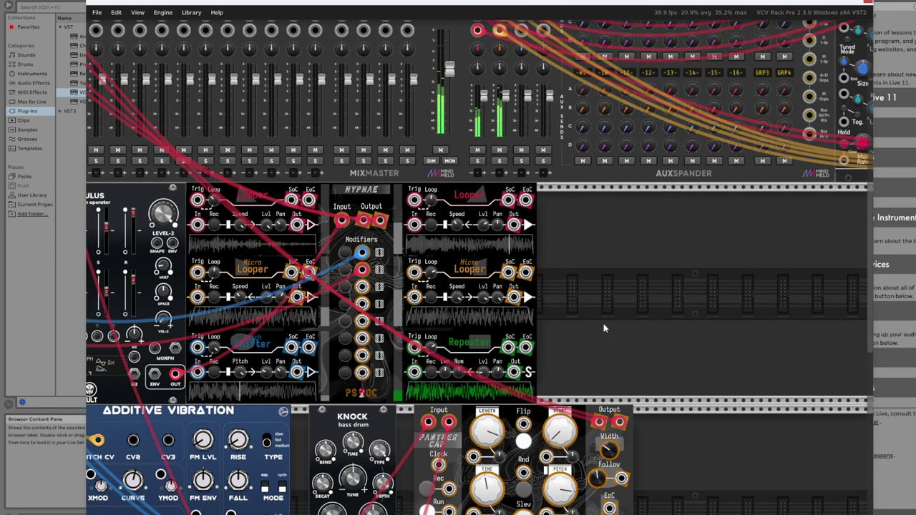
Step: Lower MixMaster's master level to about -11.3 dB and turn down channel 3's AUXB send on AuxSpander
scroll(533, 288, "up", 2)
scroll(451, 150, "down", 3)
mouse_move(449, 146)
left_mouse_down()
mouse_move(449, 170)
mouse_move(449, 155)
left_mouse_up()
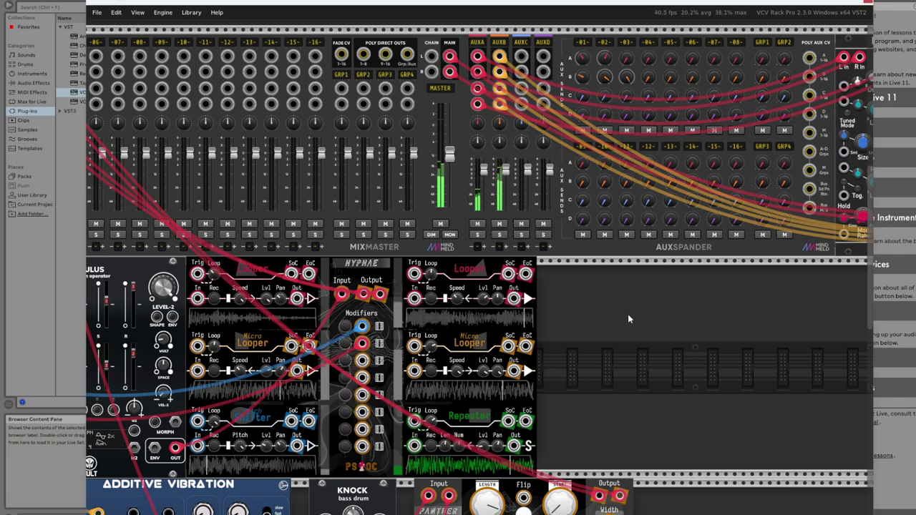
scroll(560, 397, "up", 3)
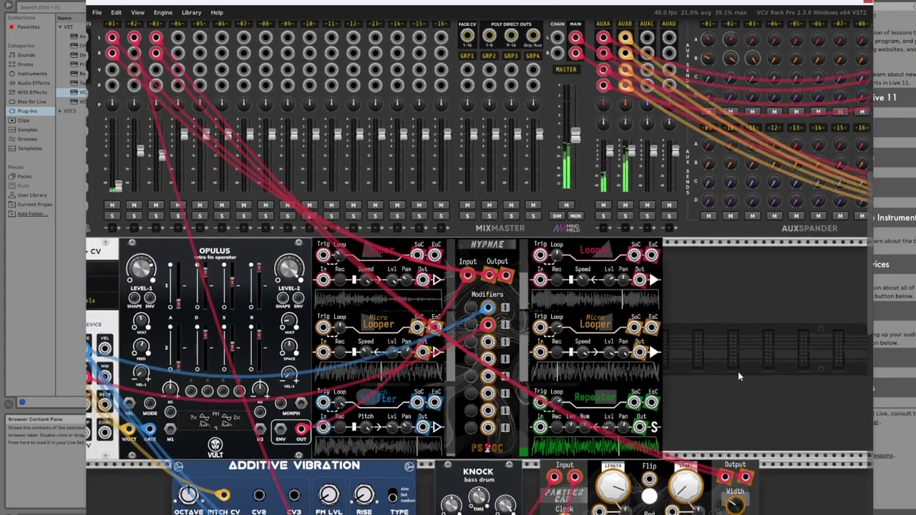
scroll(803, 419, "down", 3)
scroll(775, 432, "right", 3)
scroll(669, 439, "up", 1)
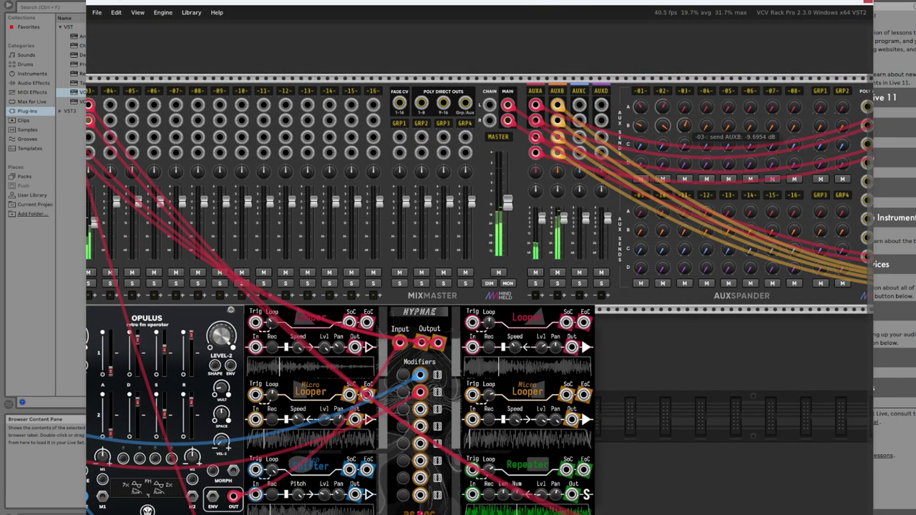
mouse_move(684, 111)
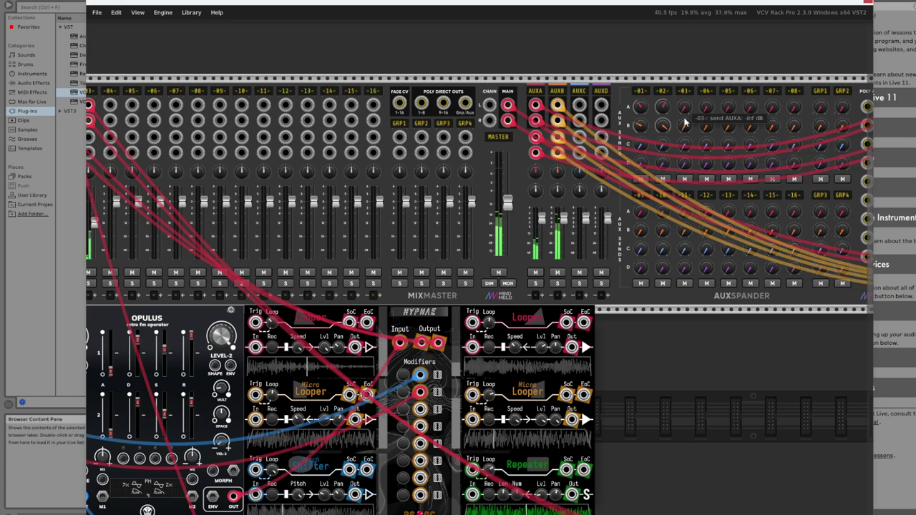
left_click_drag(684, 126, 684, 164)
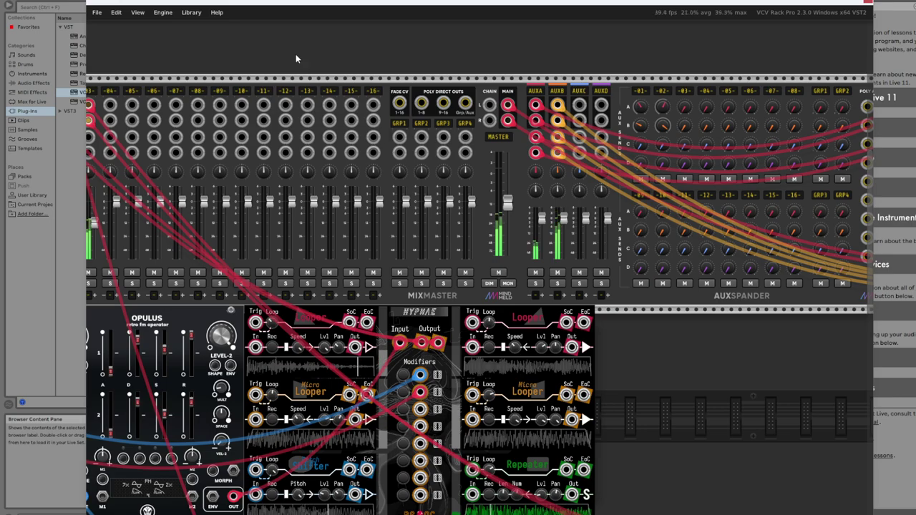
Step: Fade MixMaster channel 3 fully down and lower channel 2 slightly, dipping the master level and raising it again
scroll(315, 113, "down", 3)
scroll(315, 114, "left", 5)
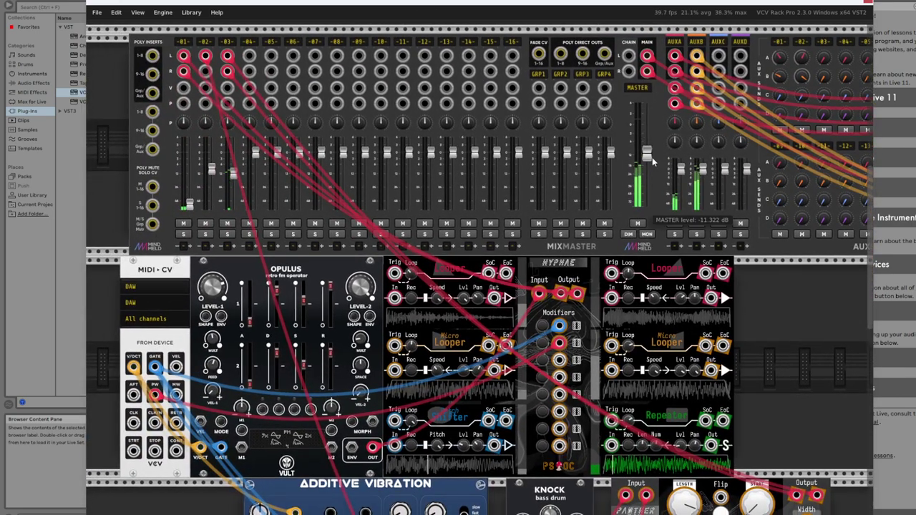
left_click_drag(646, 153, 645, 171)
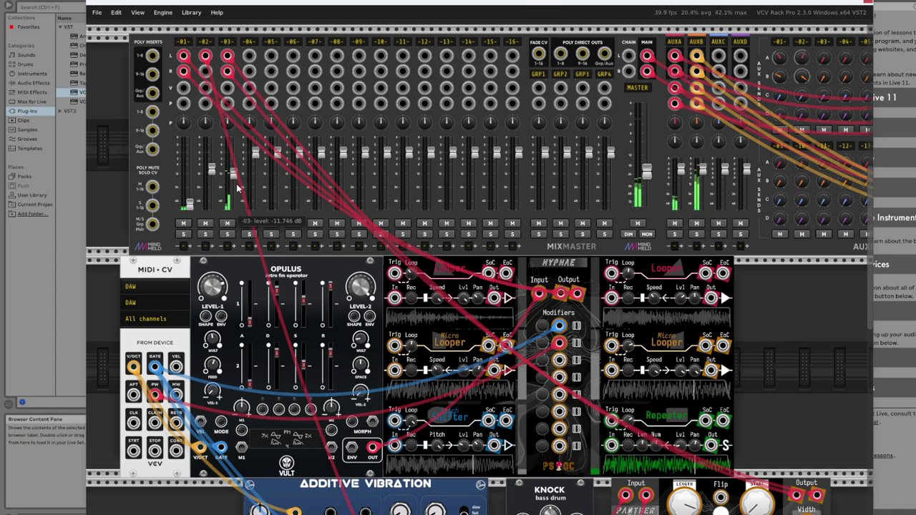
left_click_drag(233, 174, 232, 210)
mouse_move(212, 169)
left_mouse_down()
mouse_move(212, 209)
mouse_move(212, 175)
left_mouse_up()
left_click_drag(646, 173, 646, 152)
Step: Disconnect the Knock and Additive Vibration cables from Panther Cap's inputs and delete the Panther Cap and Knock modules
scroll(776, 255, "down", 10)
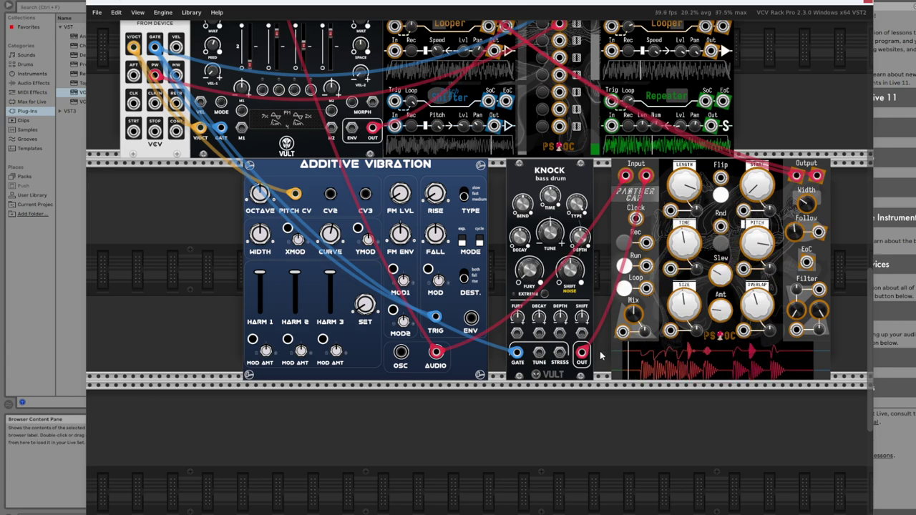
left_click_drag(582, 352, 598, 242)
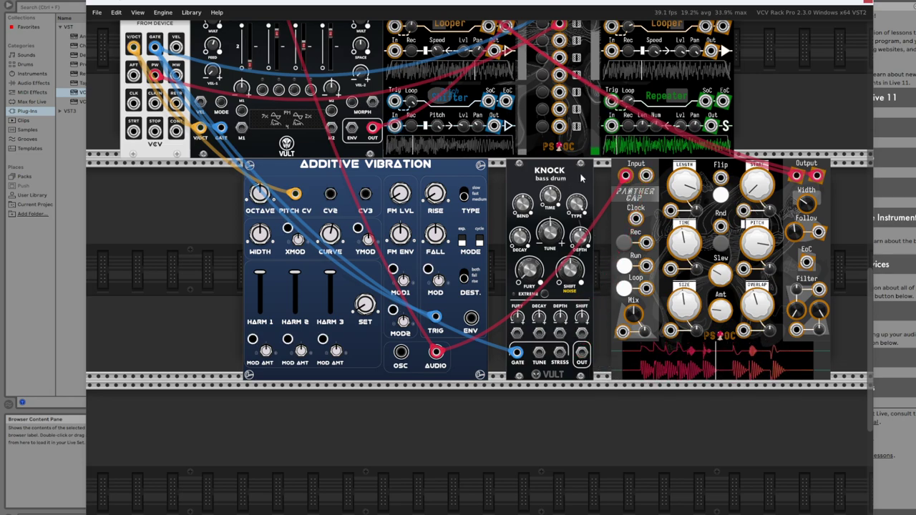
left_click_drag(625, 177, 644, 215)
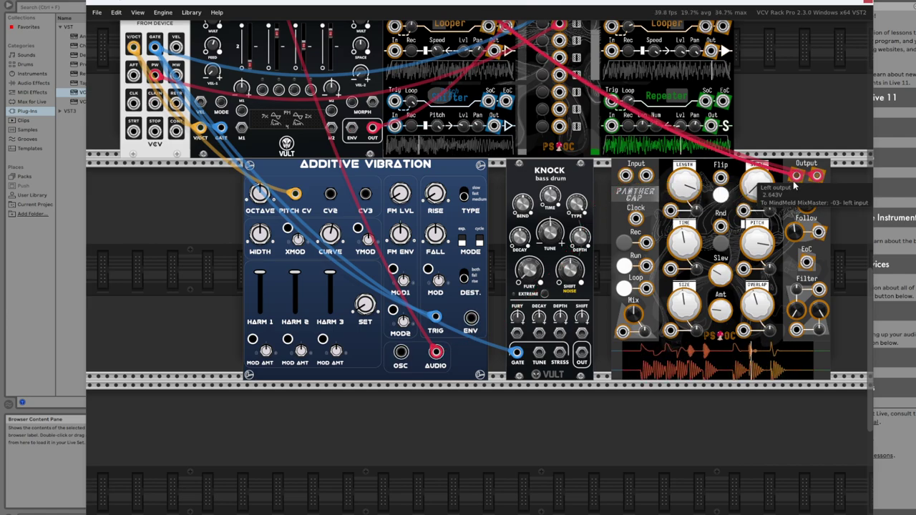
key("Delete")
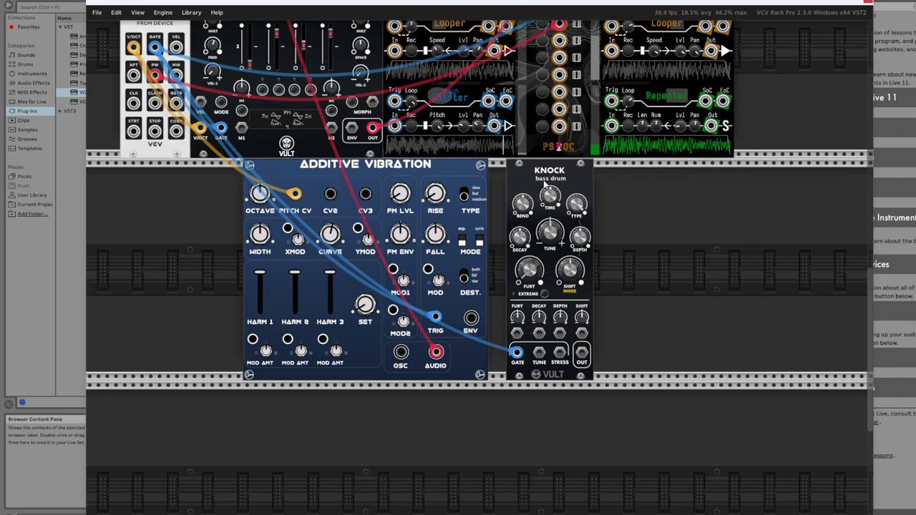
key("Delete")
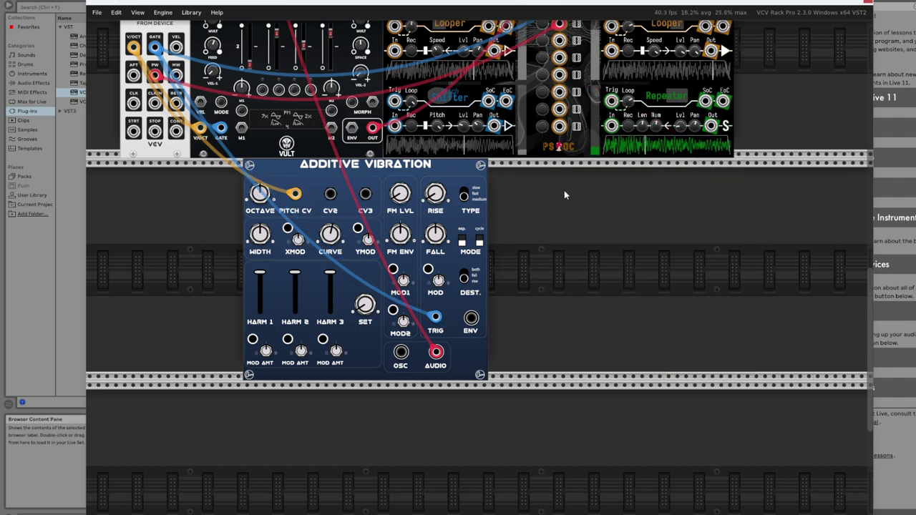
Step: Raise MixMaster channel 2 slightly and bring channel 1 up to -15.971 dB
scroll(463, 363, "up", 8)
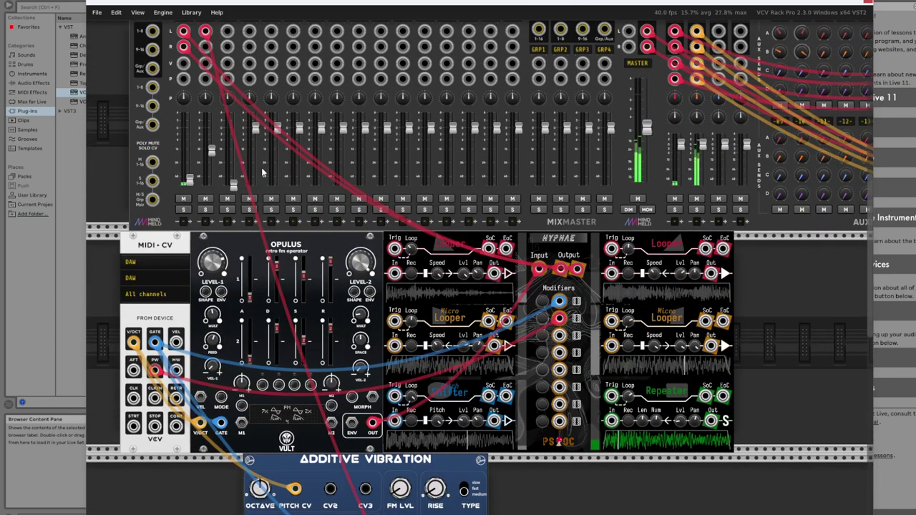
left_click_drag(211, 151, 211, 144)
left_click_drag(190, 181, 189, 154)
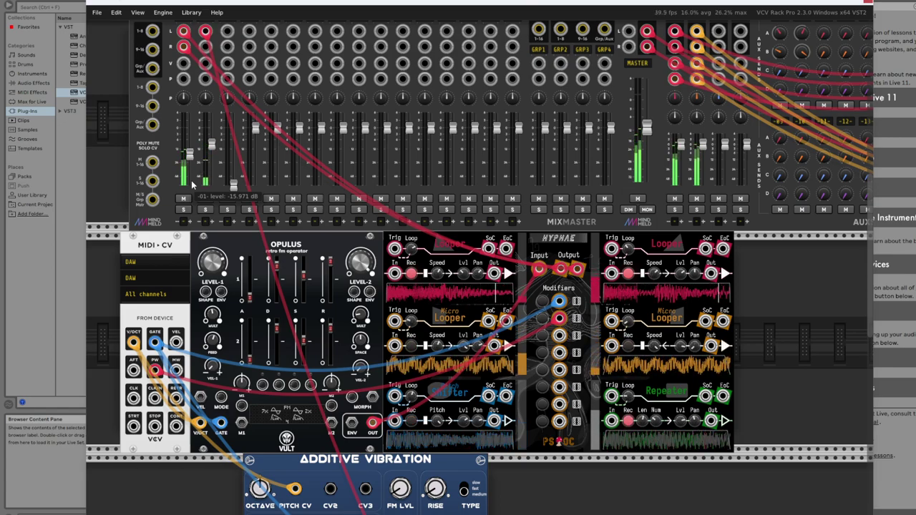
Step: Duplicate the Hyphae module without cables and place the copy directly beside Additive Vibration
scroll(628, 245, "down", 5)
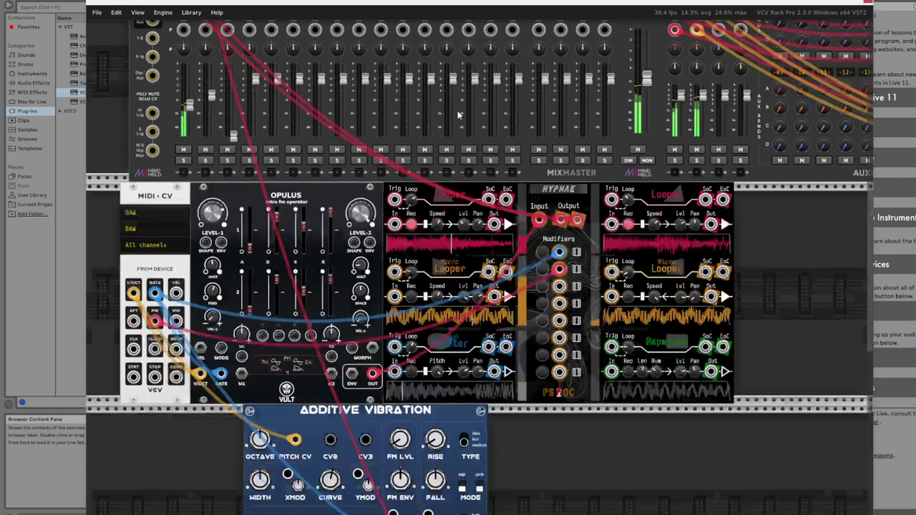
right_click(585, 270)
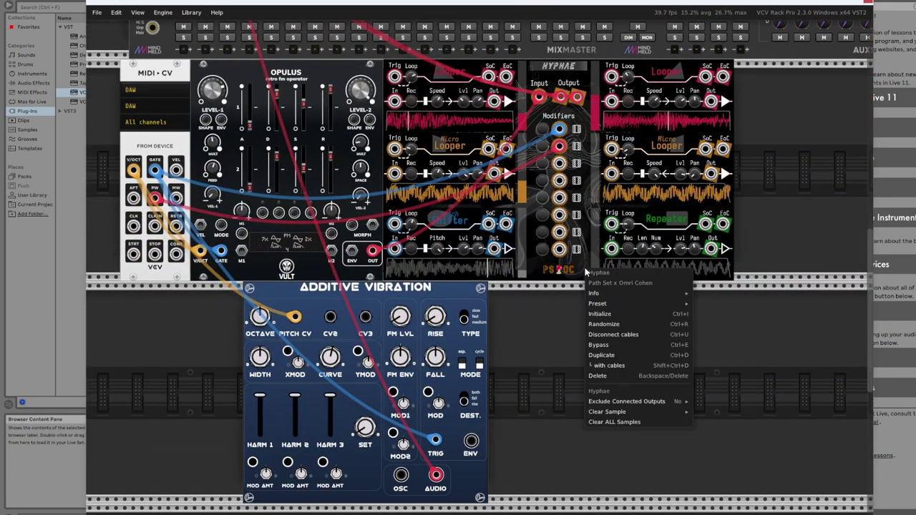
left_click(601, 355)
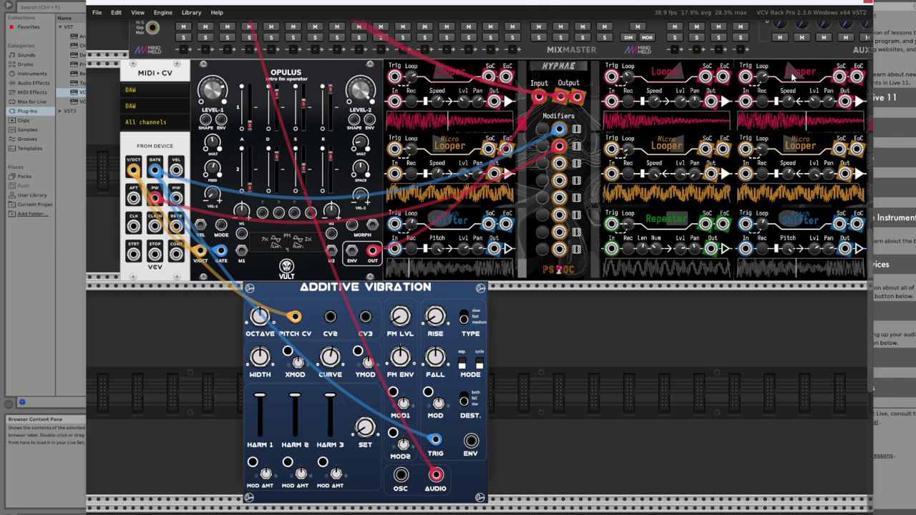
left_click_drag(771, 166, 528, 388)
Step: Initialize the duplicated Hyphae module to clear its samples
right_click(569, 297)
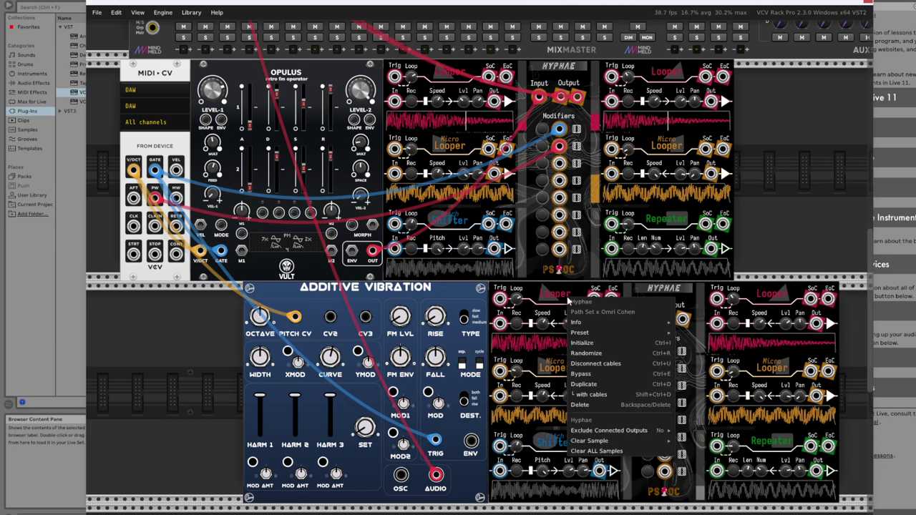
left_click(590, 344)
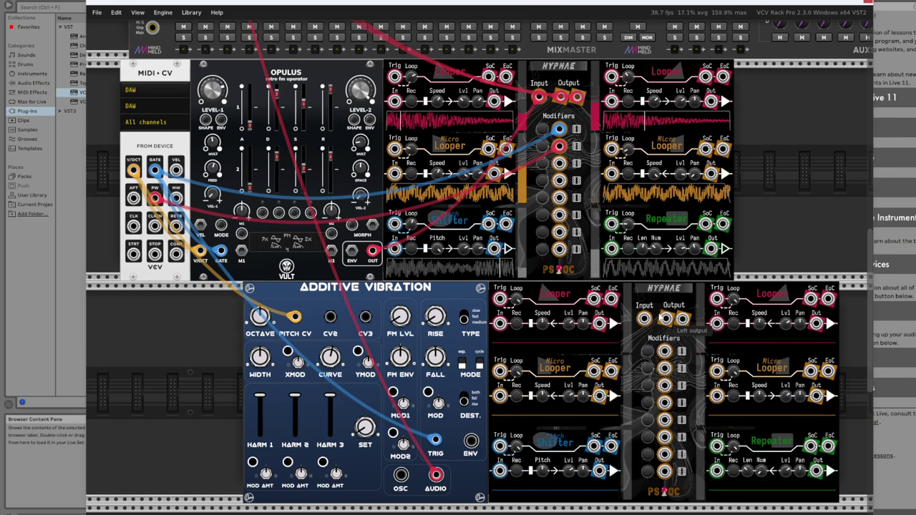
right_click(571, 291)
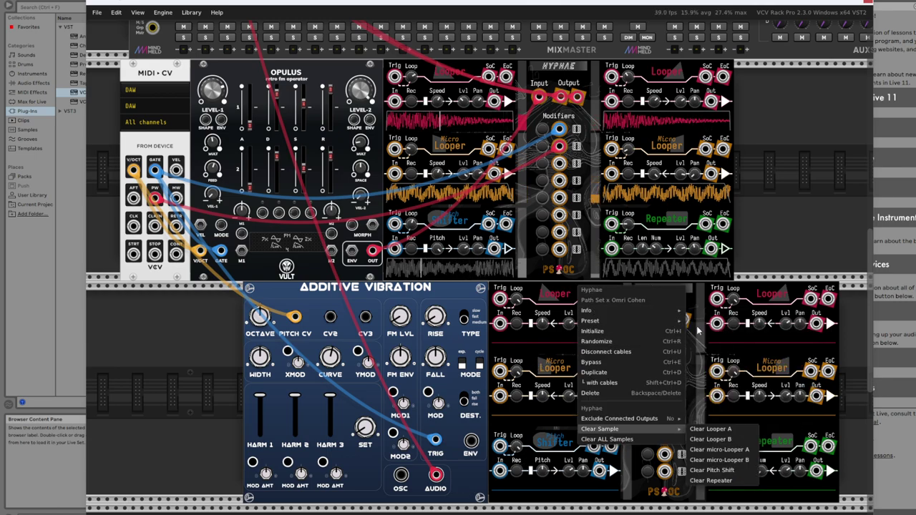
left_click(713, 281)
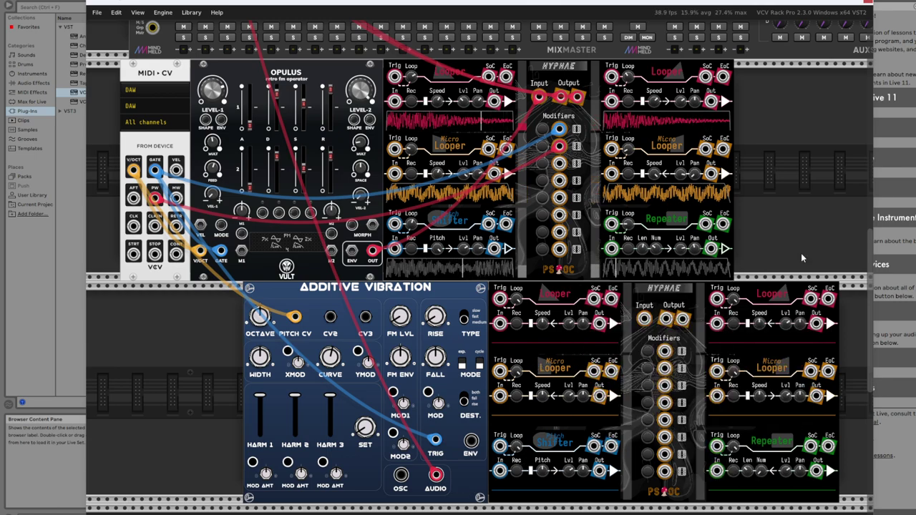
Step: Patch Additive Vibration's audio output to the second Hyphae's input with a red cable
right_click(646, 321)
left_click(676, 360)
left_click(435, 474)
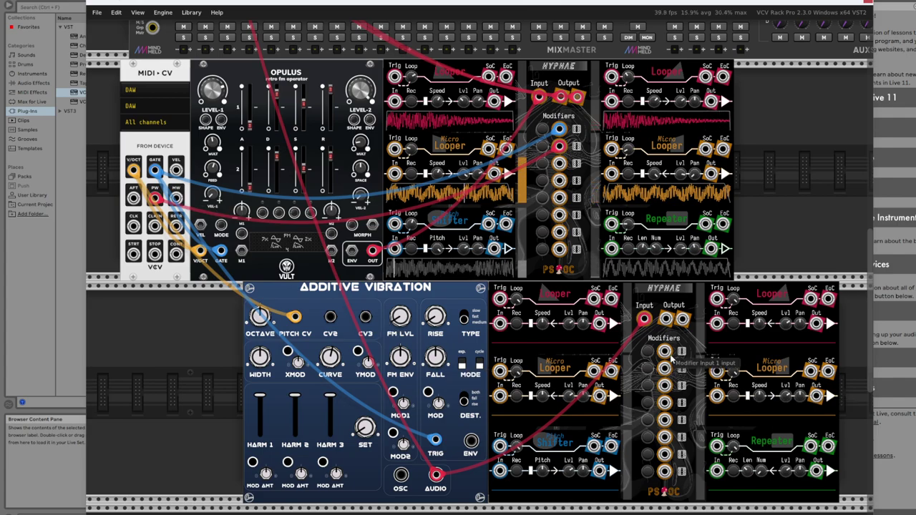
Step: Browse the module library, sorted by last updated, for a sequencer or clock to drive the second Hyphae
right_click(784, 188)
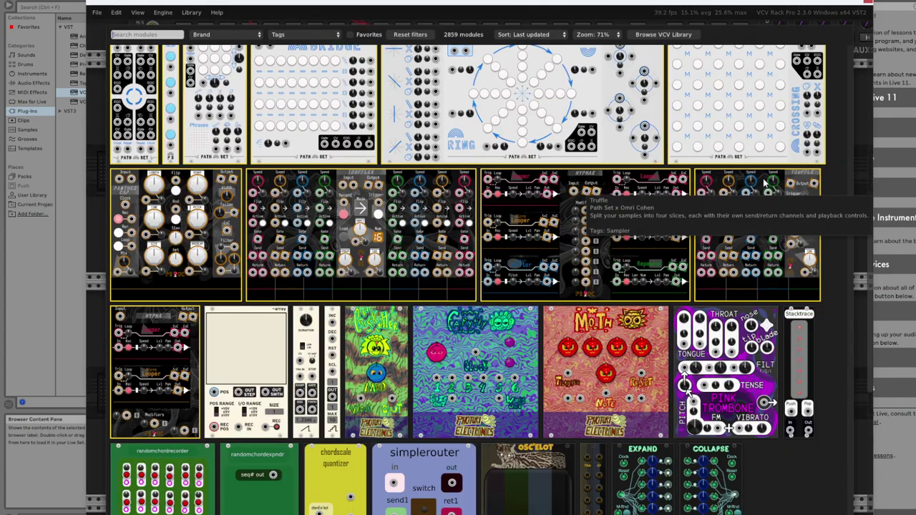
scroll(470, 159, "up", 10)
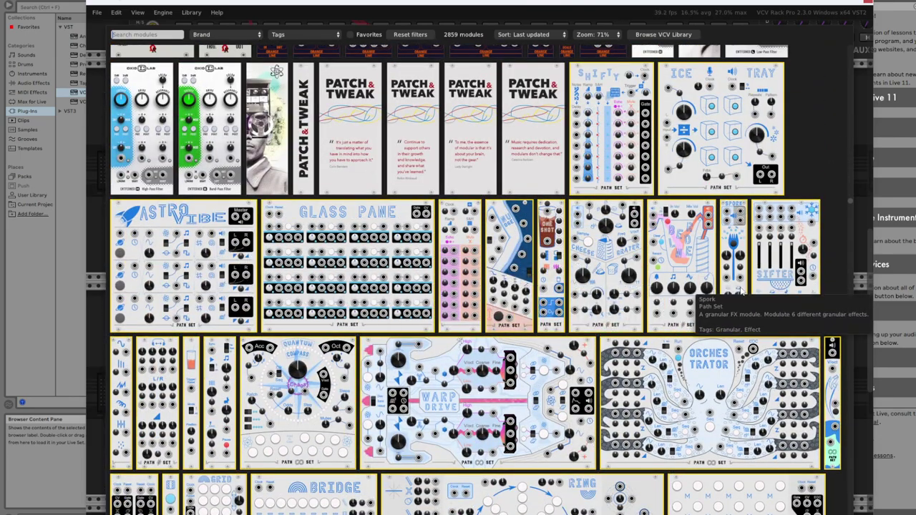
scroll(761, 307, "up", 3)
scroll(761, 307, "down", 8)
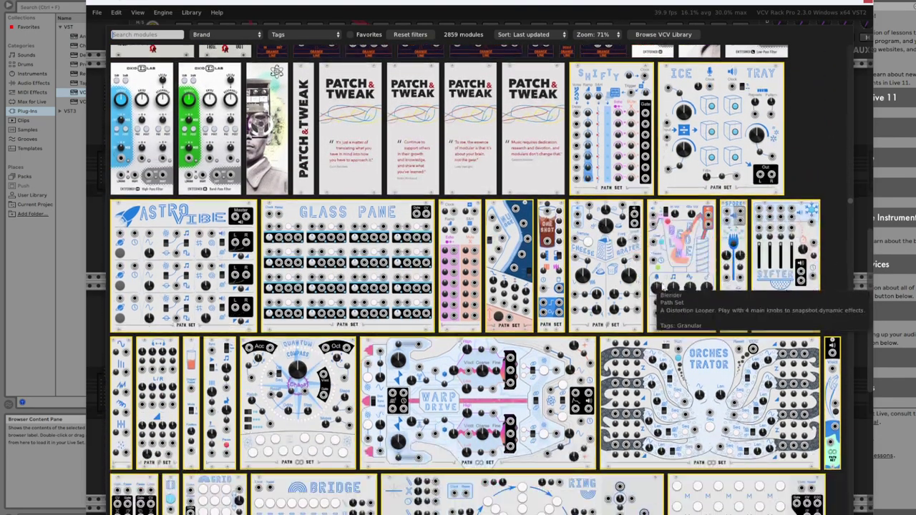
scroll(760, 307, "down", 4)
scroll(306, 257, "up", 2)
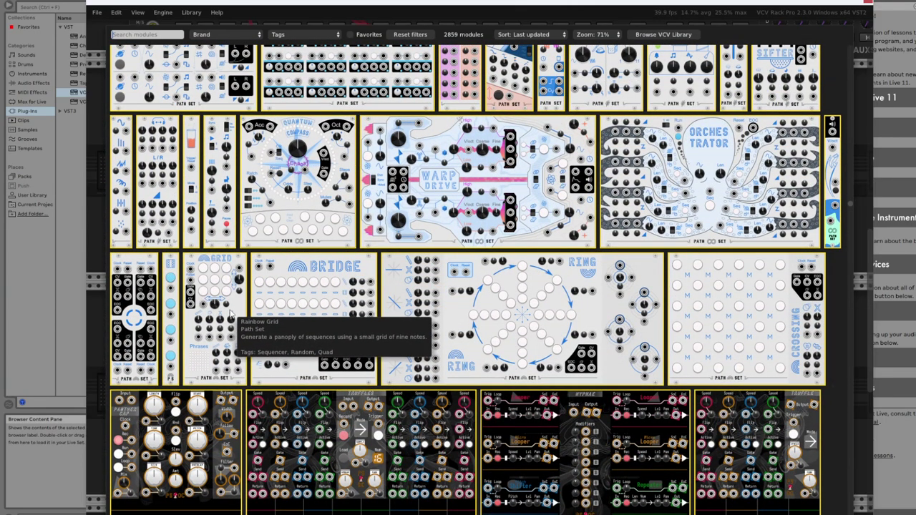
scroll(238, 315, "up", 15)
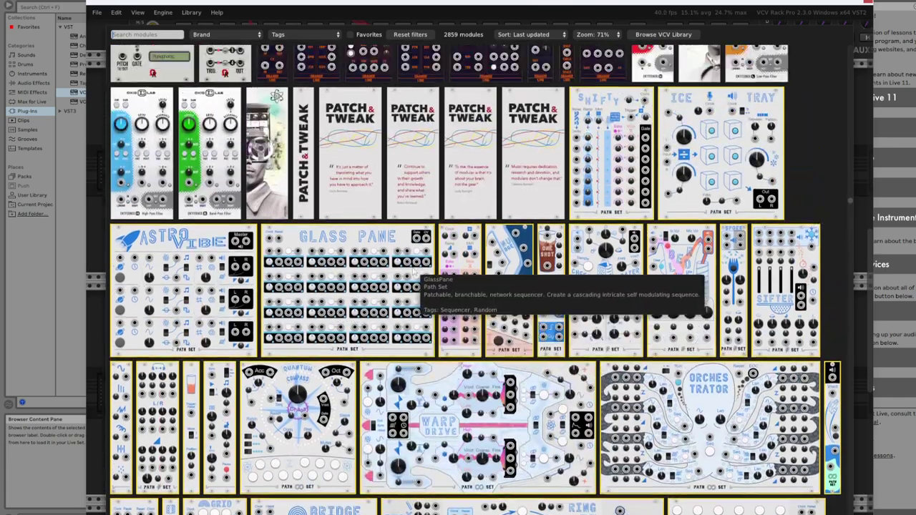
scroll(465, 306, "up", 20)
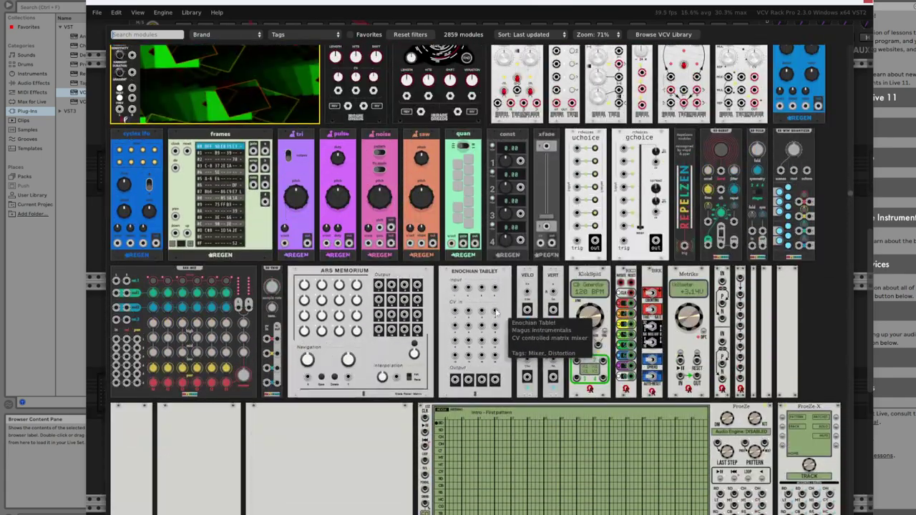
scroll(506, 324, "up", 20)
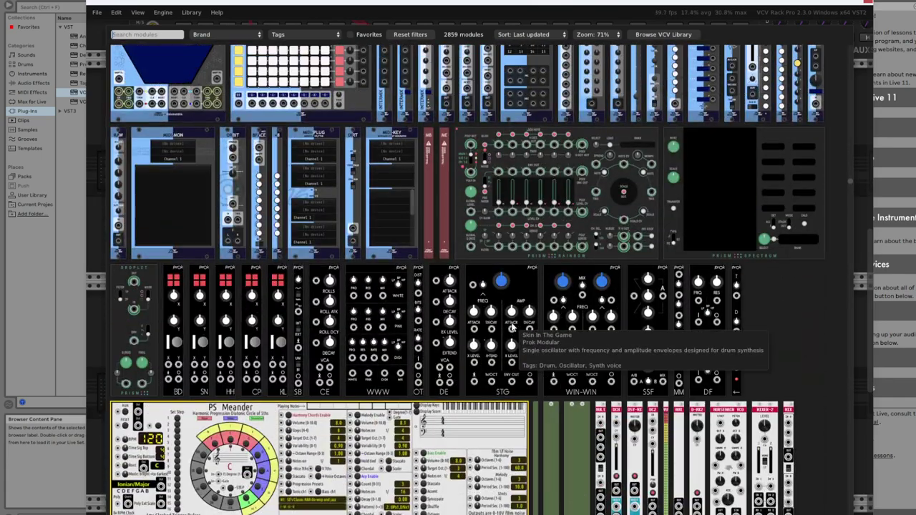
scroll(510, 324, "up", 20)
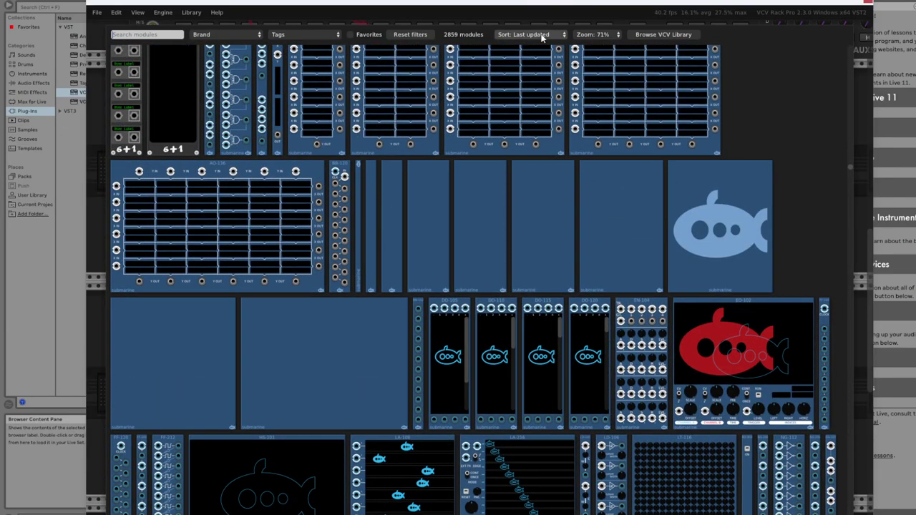
Step: Sort the module library by most used and add the Impromptu Clocked module to the rack
left_click(542, 36)
left_click(523, 67)
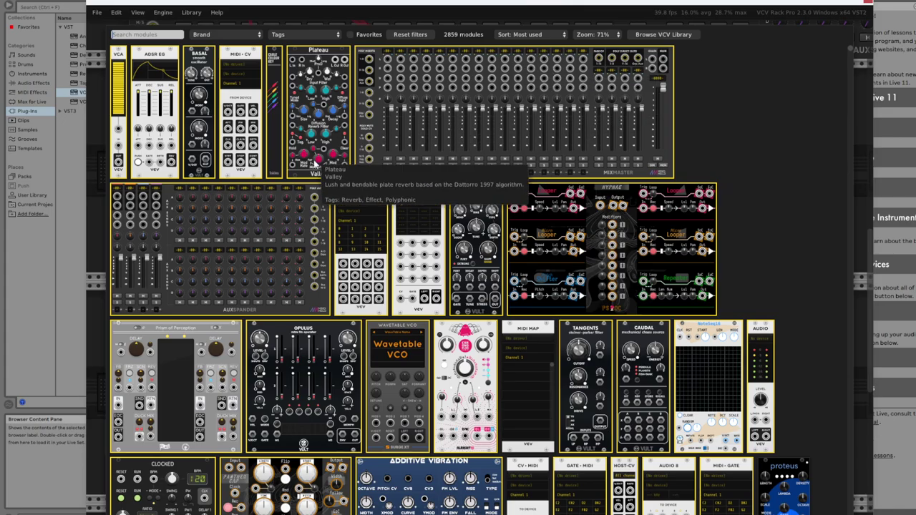
scroll(247, 127, "down", 5)
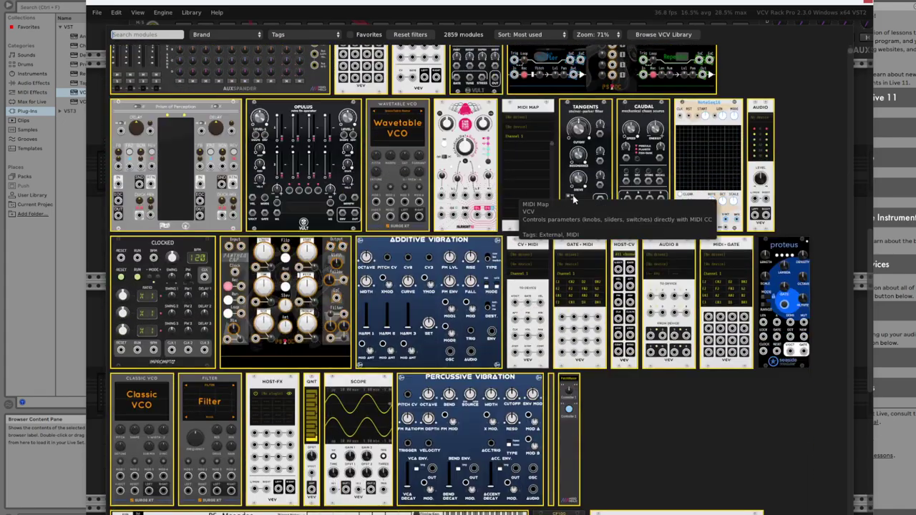
scroll(661, 204, "down", 5)
scroll(661, 204, "down", 3)
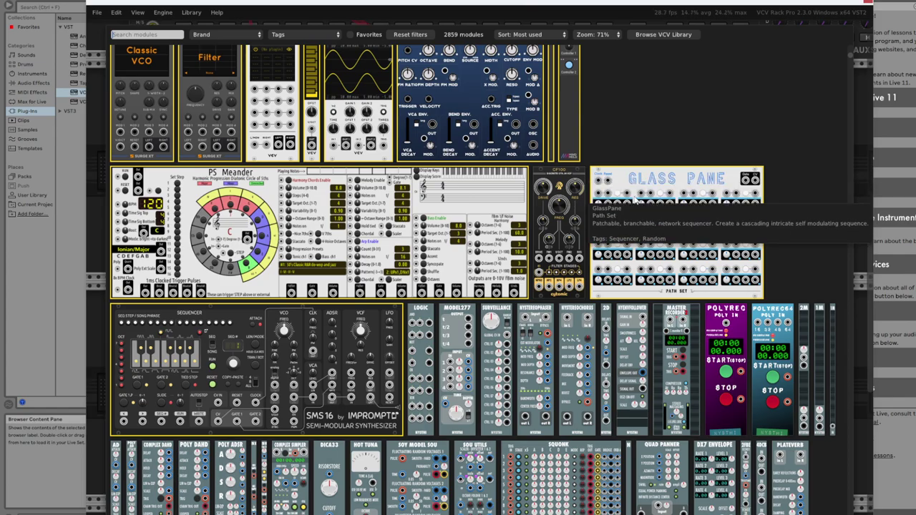
scroll(615, 208, "up", 6)
scroll(542, 263, "up", 3)
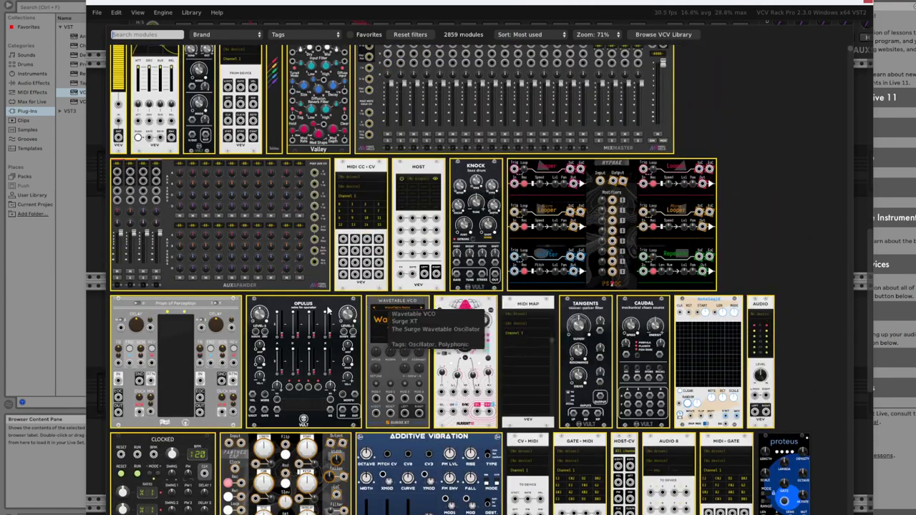
scroll(267, 327, "down", 3)
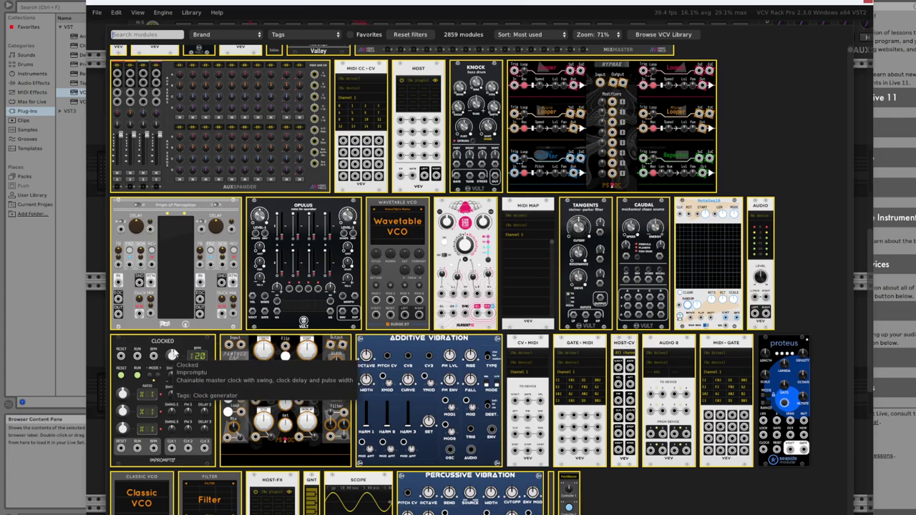
left_click(178, 343)
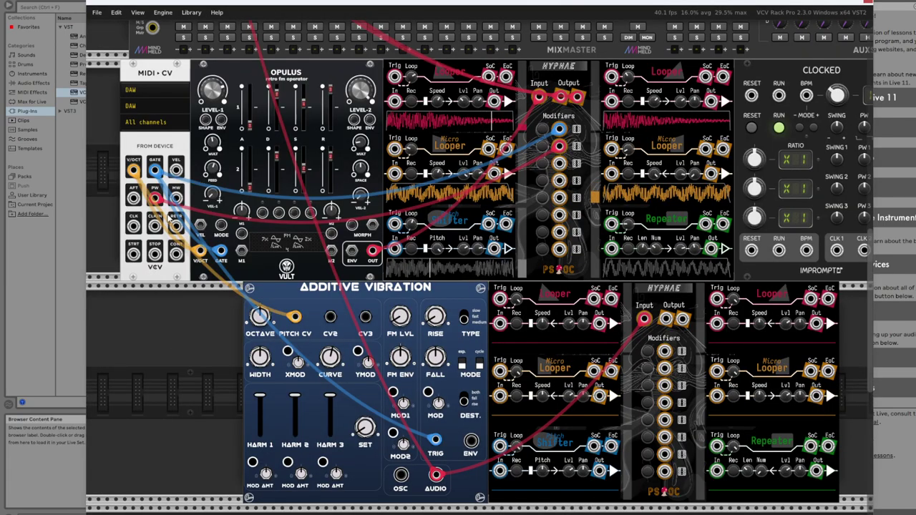
Step: Move the Clocked module to the upper row, directly to the left of MixMaster
scroll(272, 212, "up", 5)
scroll(531, 331, "down", 10)
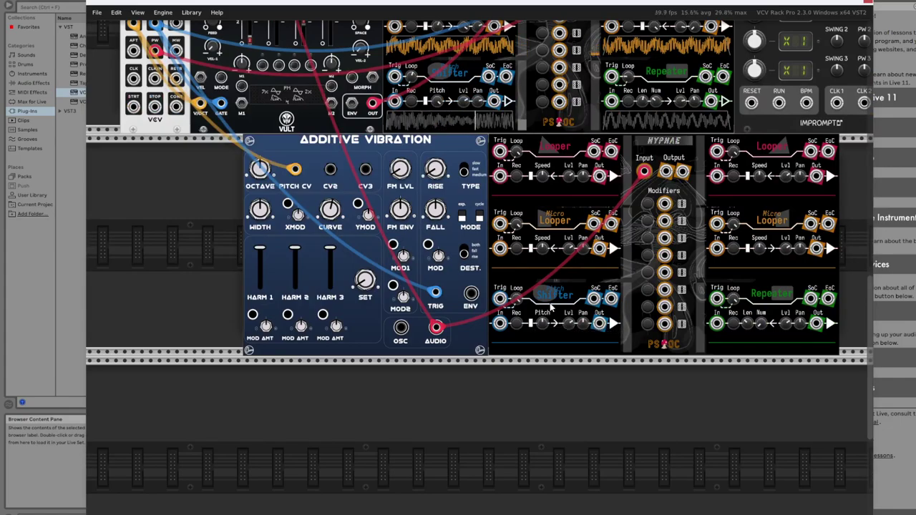
scroll(411, 292, "down", 5)
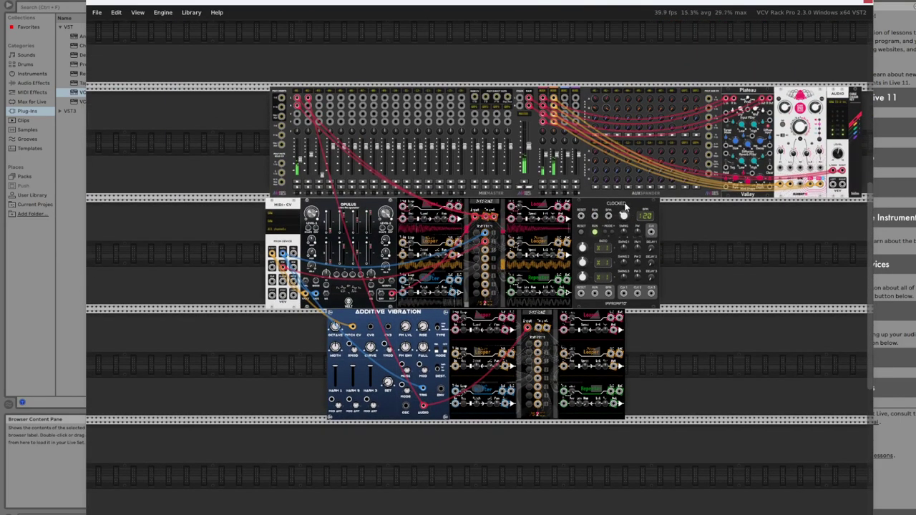
left_click_drag(625, 206, 281, 173)
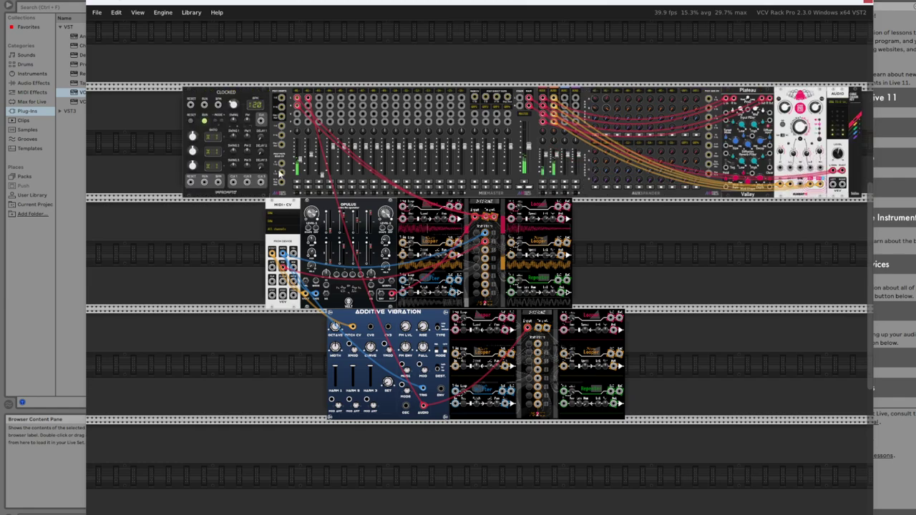
Step: Add the Path Set GlassPane sequencer beside the first Hyphae module
mouse_move(232, 123)
scroll(638, 279, "up", 2)
scroll(637, 281, "down", 1)
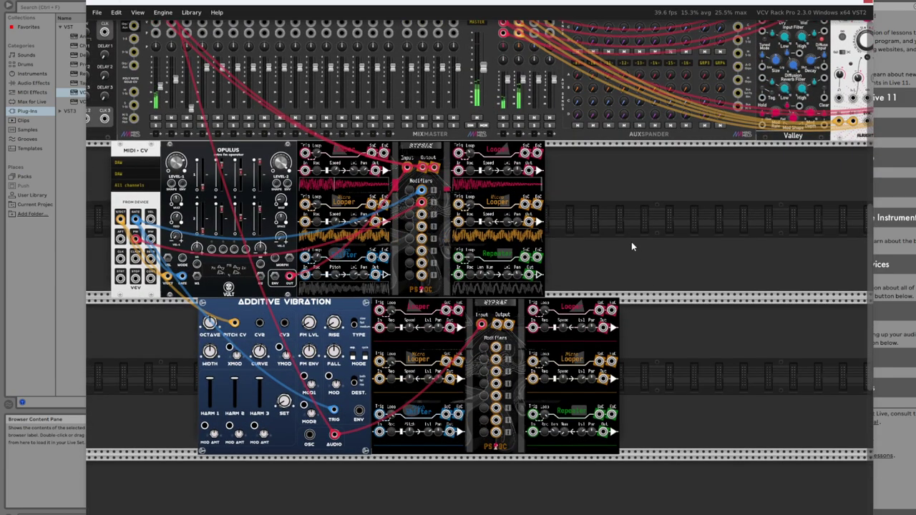
right_click(683, 226)
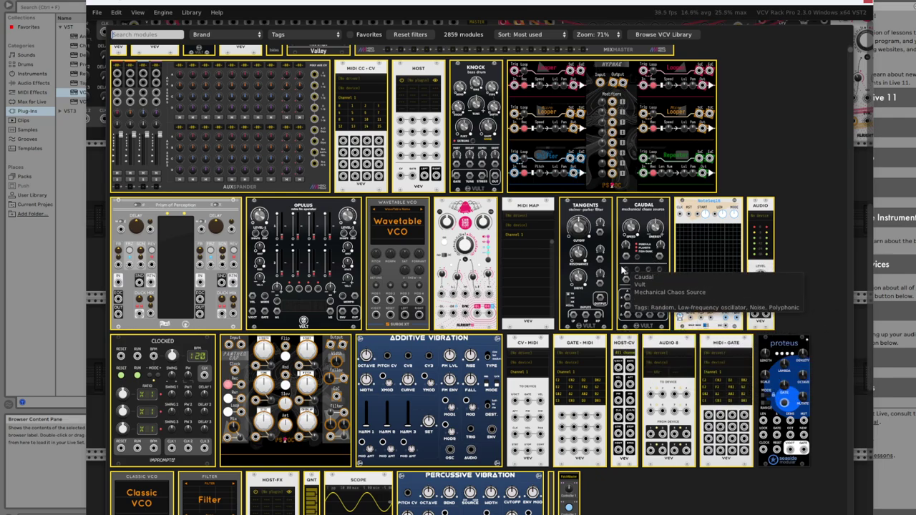
scroll(615, 270, "down", 3)
scroll(608, 270, "down", 1)
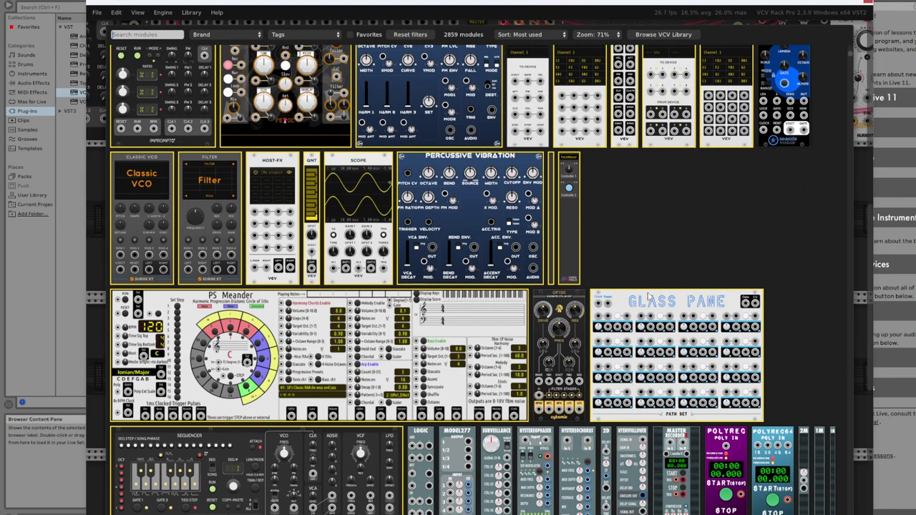
mouse_move(647, 302)
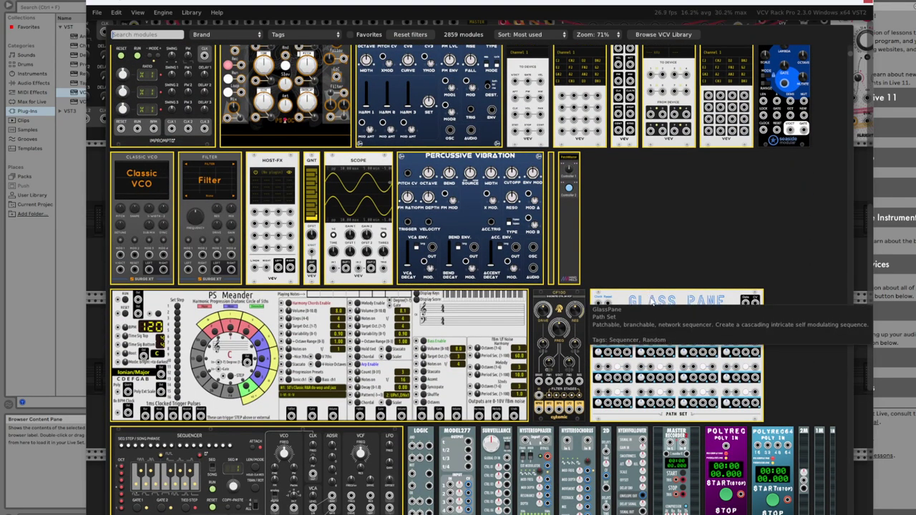
left_click(648, 302)
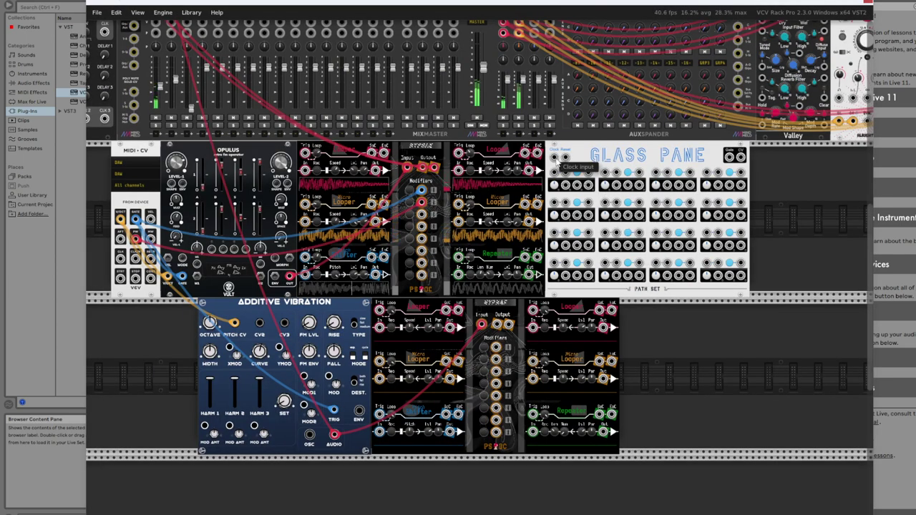
Step: Patch Clocked's CLK 1 output to GlassPane's Clock input with a blue cable
right_click(557, 161)
left_click(593, 240)
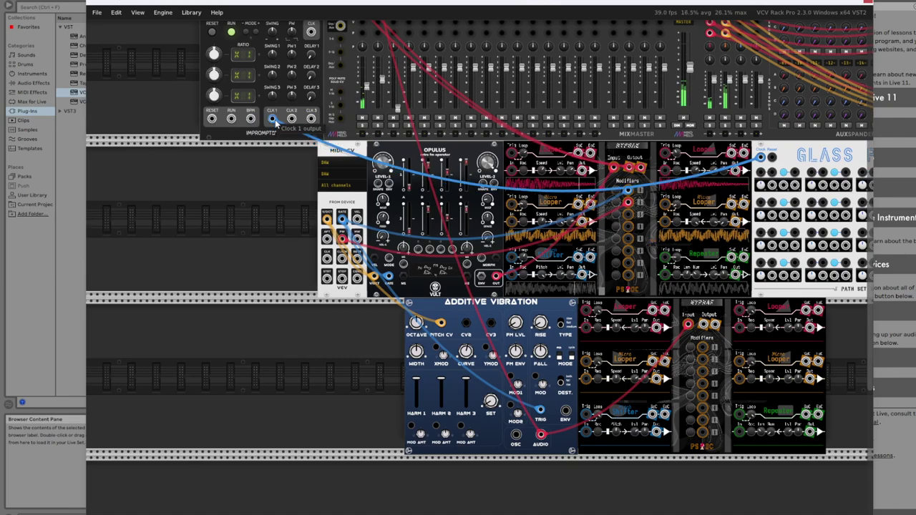
left_click(292, 122)
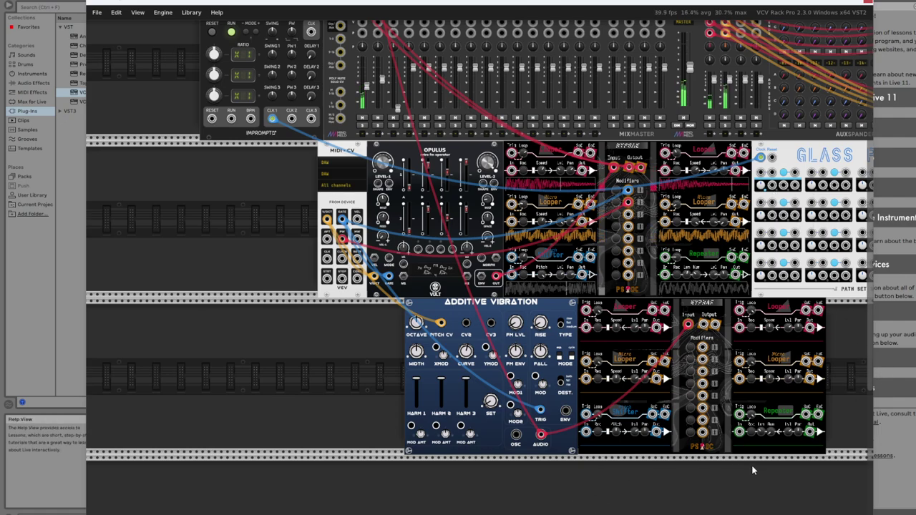
Step: Patch the first GlassPane node's A output to the second Hyphae's Modifier 1 input in blue and start that modifier's assignment
scroll(751, 468, "up", 1)
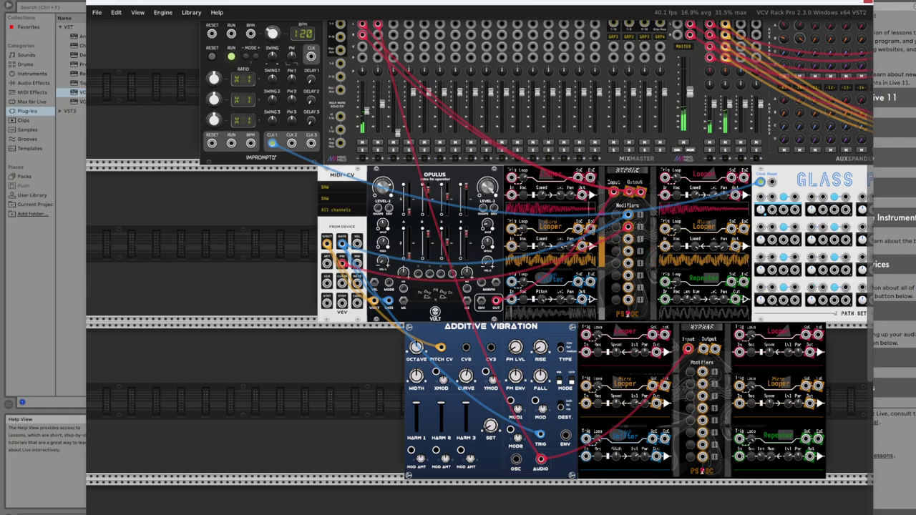
left_click_drag(522, 512, 299, 489)
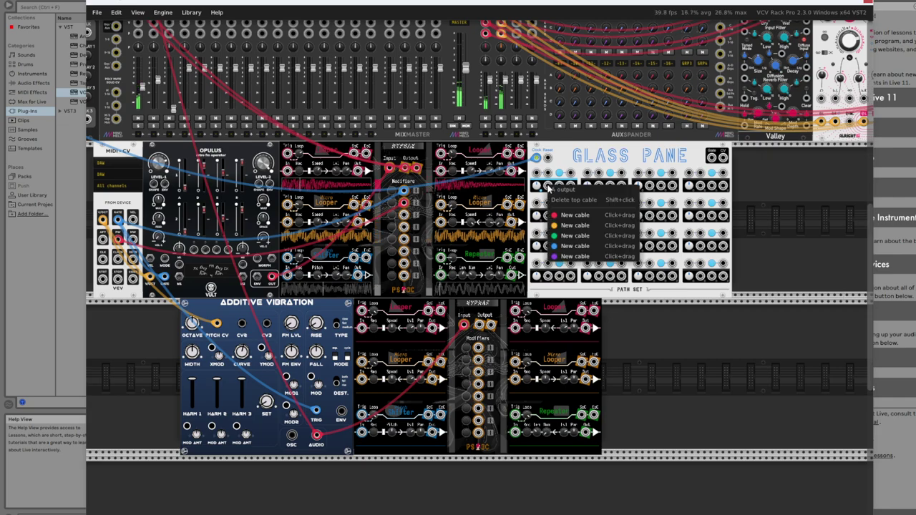
left_click_drag(548, 187, 478, 347)
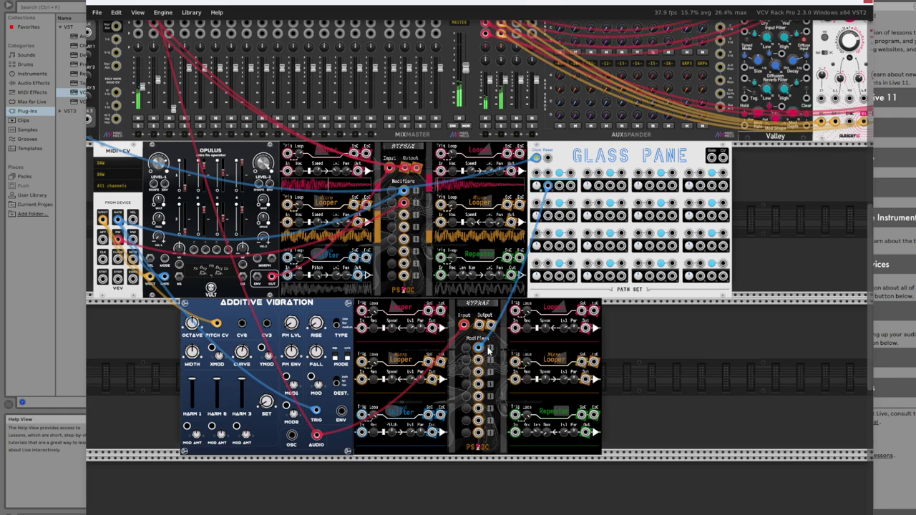
left_click(491, 350)
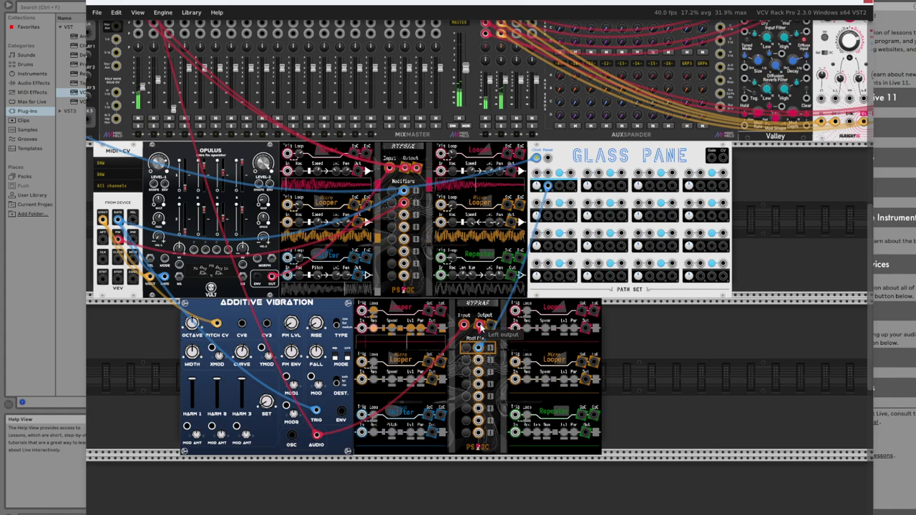
Step: Connect the second Hyphae's left and right outputs to MixMaster channel 3 with red cables
scroll(263, 163, "up", 4)
scroll(264, 163, "left", 4)
left_click_drag(263, 156, 607, 457)
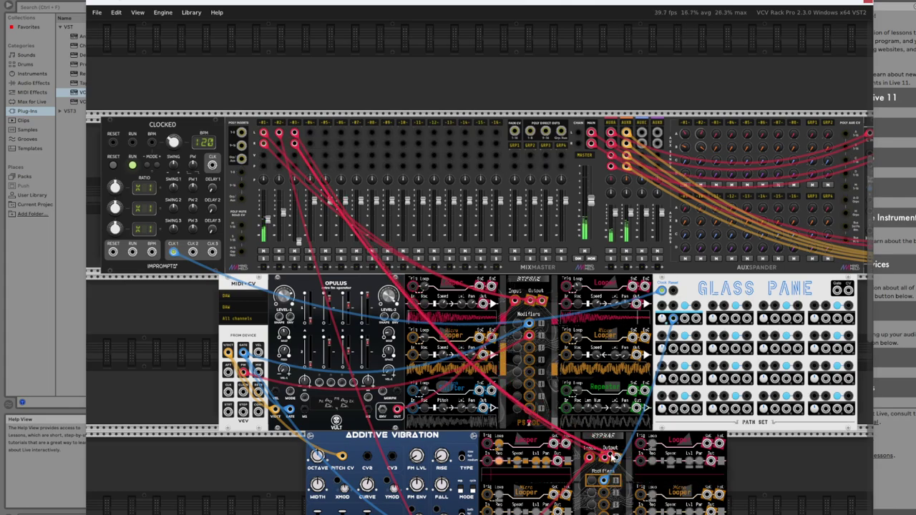
Step: Assign Modifier 1 to the remaining Looper, Micro Looper, Shifter and Repeater controls on the second Hyphae
scroll(794, 498, "down", 5)
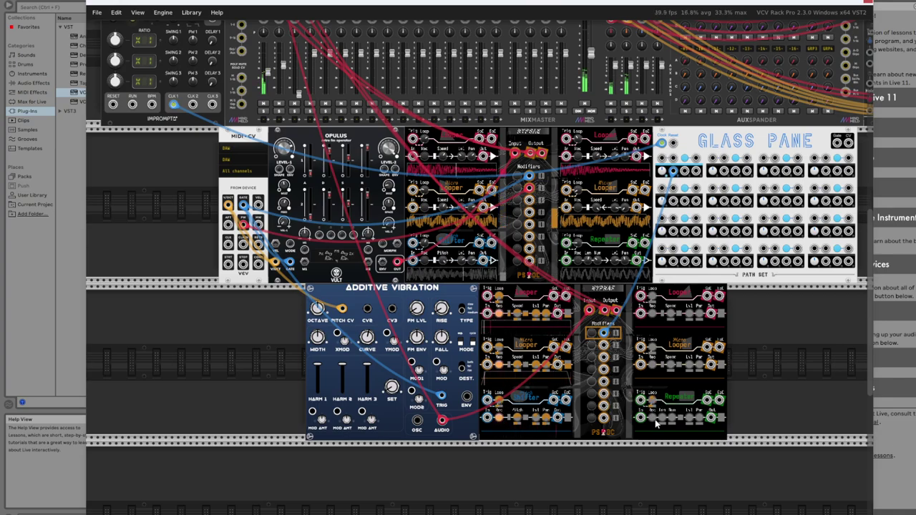
left_click_drag(672, 417, 680, 418)
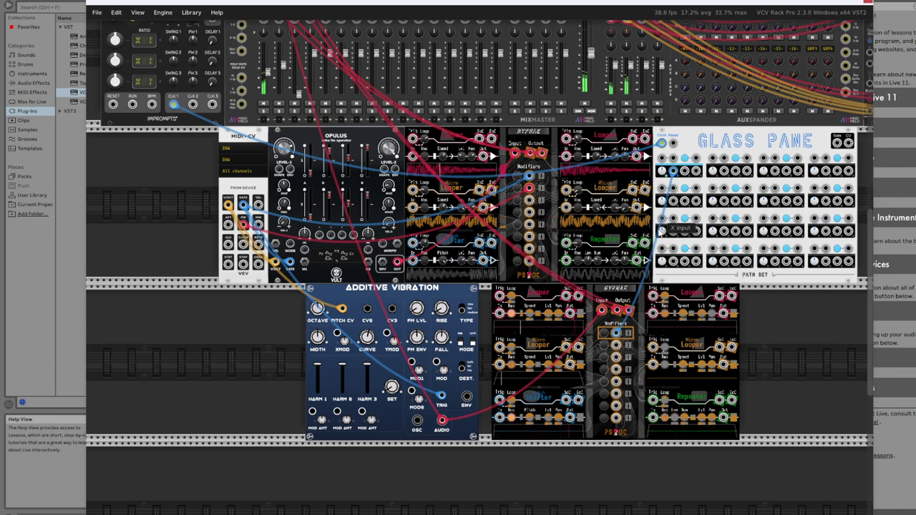
Step: Chain the upper three nodes in GlassPane's first column with blue cables, from each A output to the node below
right_click(666, 194)
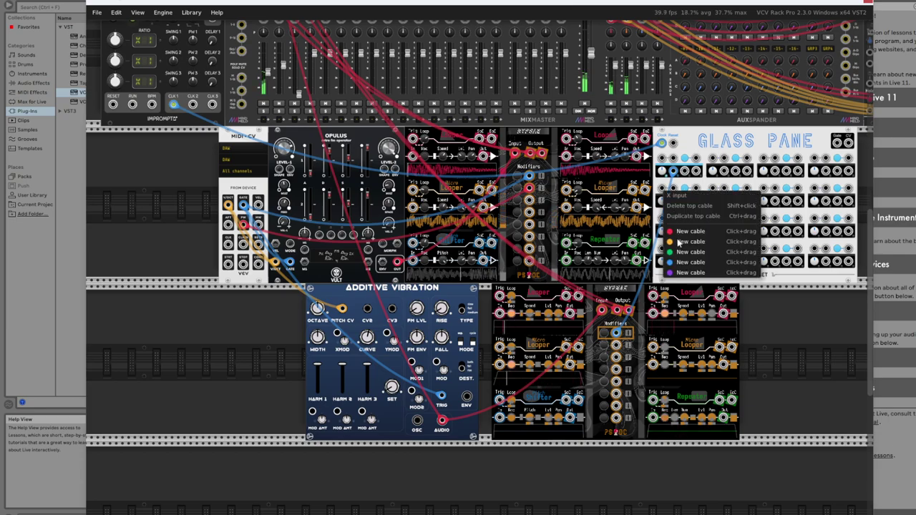
left_click_drag(678, 236, 674, 204)
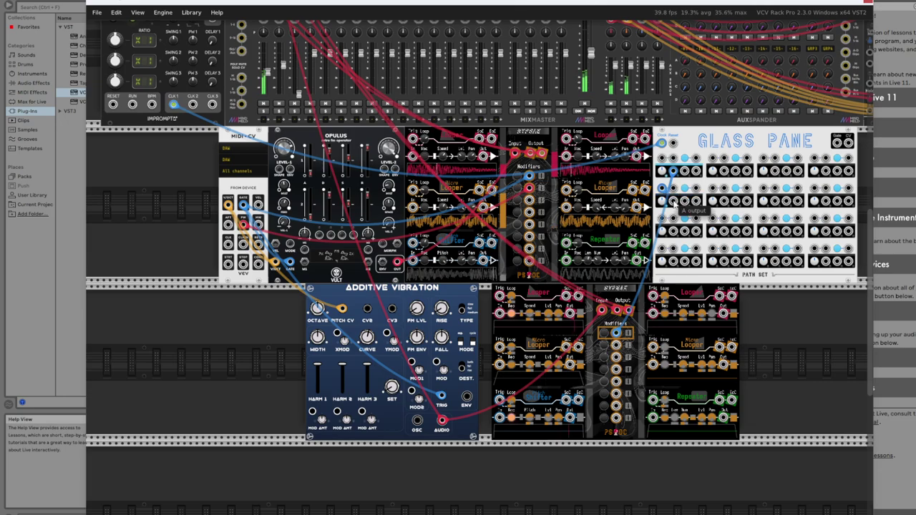
right_click(673, 202)
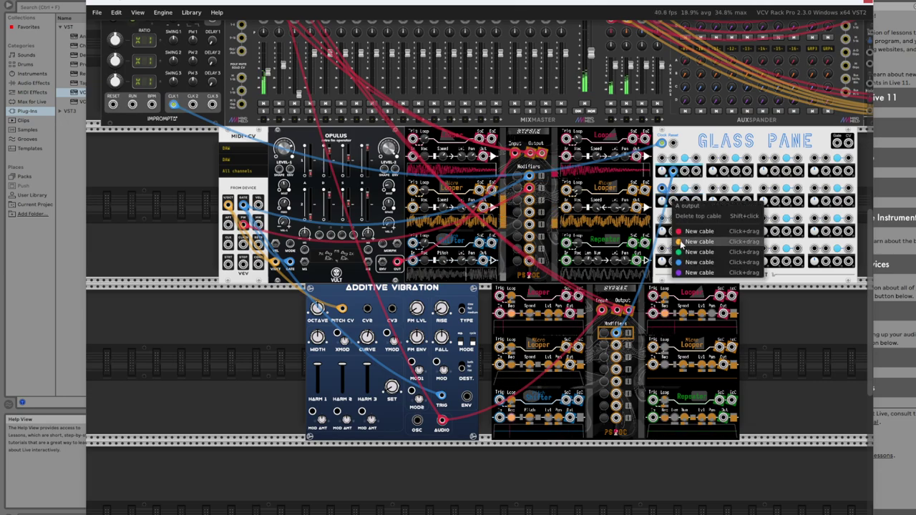
left_click_drag(684, 262, 674, 219)
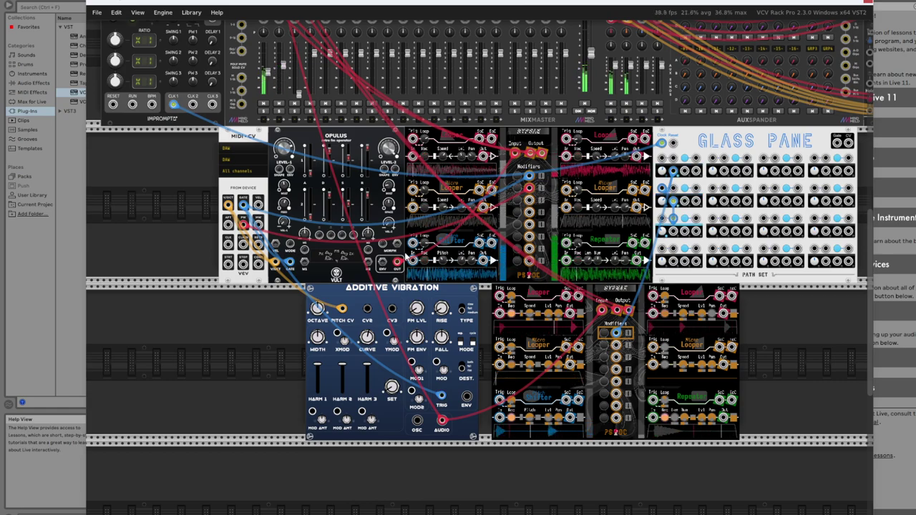
Step: Raise MixMaster's channel 3 fader and fine-tune the second Hyphae's level in the mix
left_click_drag(298, 96, 297, 72)
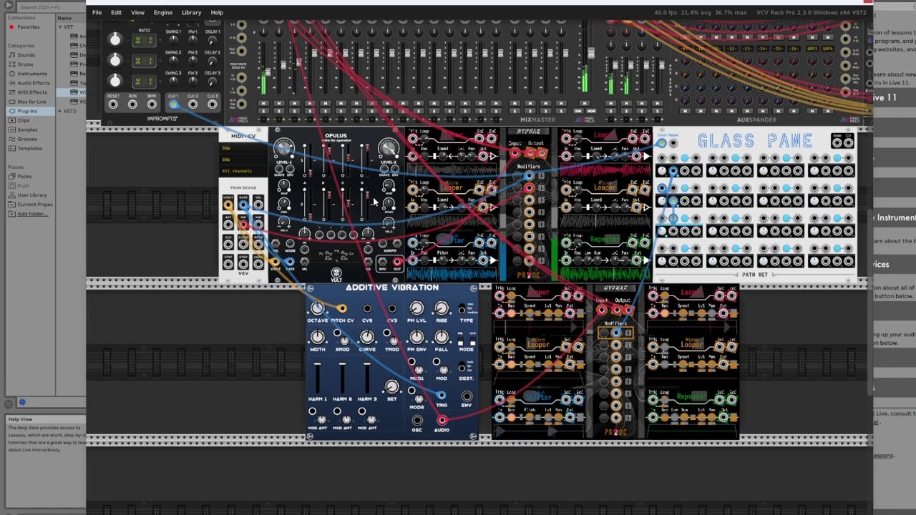
mouse_move(441, 209)
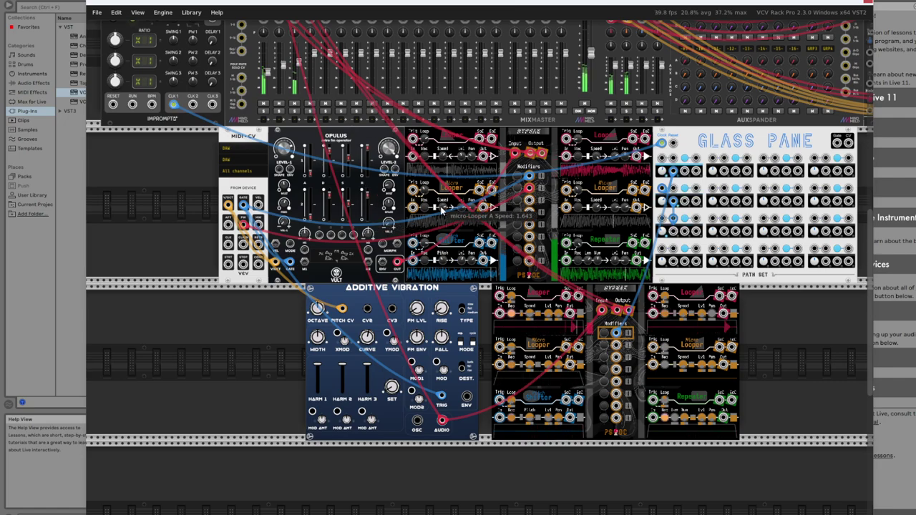
scroll(320, 138, "up", 2)
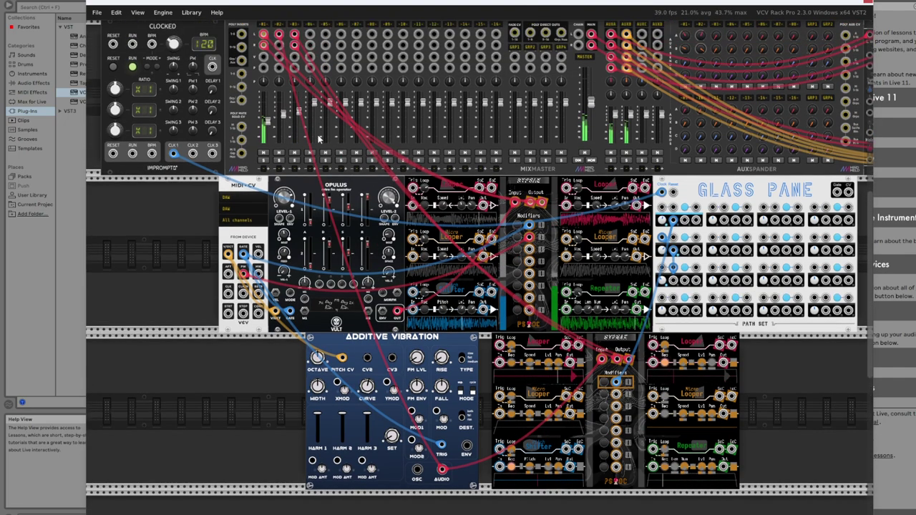
scroll(320, 139, "up", 2)
mouse_move(717, 92)
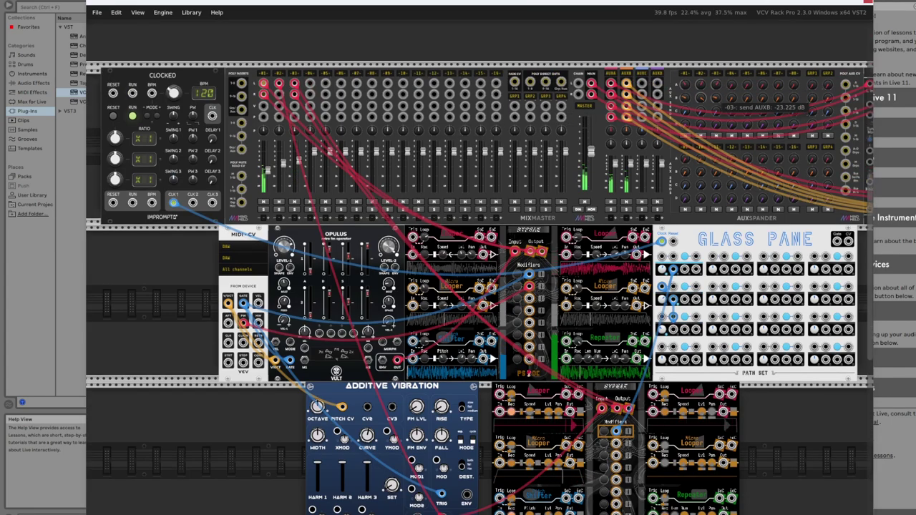
mouse_move(332, 124)
left_click_drag(296, 162, 294, 166)
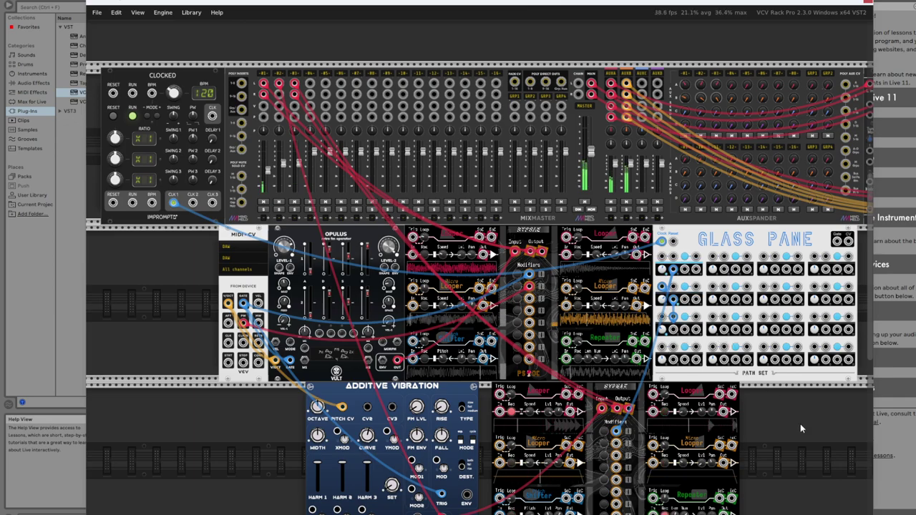
Step: Uncover the Ableton arrangement to check the MIDI clip, then put the rack window back over it
left_click_drag(797, 424, 683, 415)
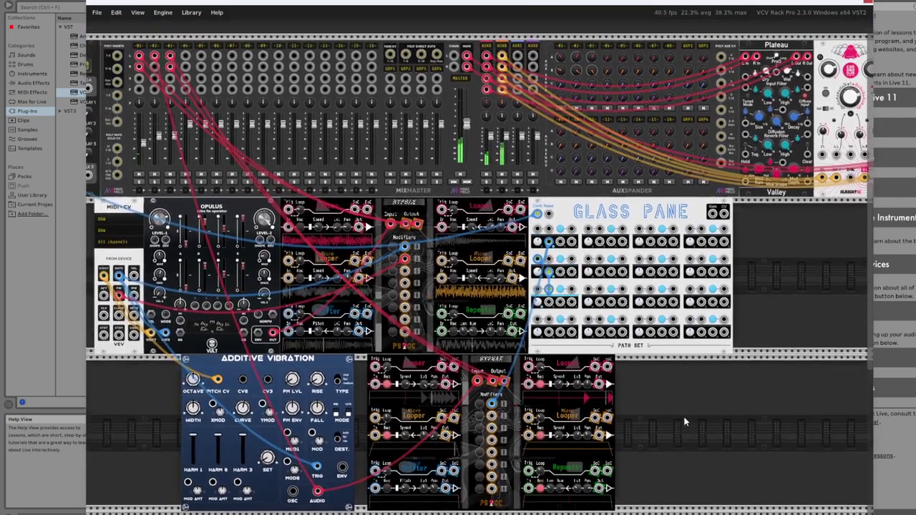
left_click_drag(535, 12, 534, 151)
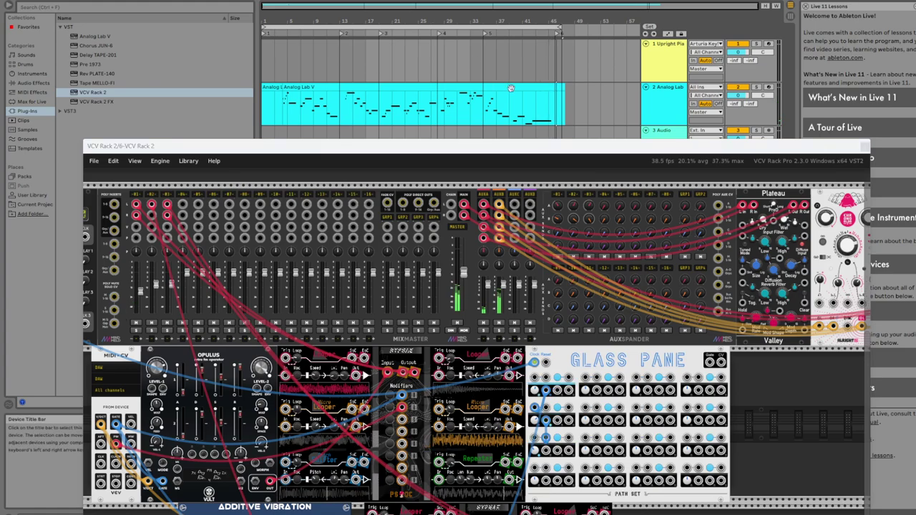
left_click_drag(555, 150, 546, 0)
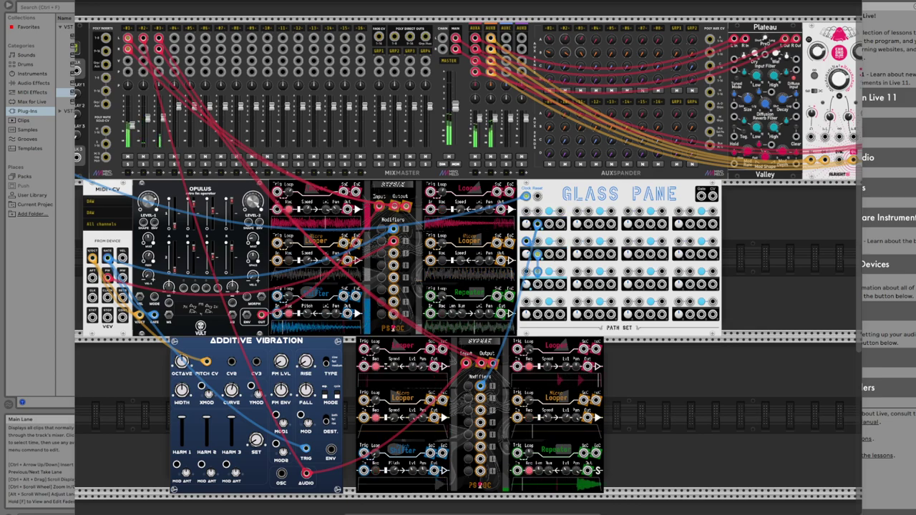
Step: Add Vult's Basal oscillator in the empty rack space beside GlassPane
right_click(778, 273)
scroll(411, 232, "up", 3)
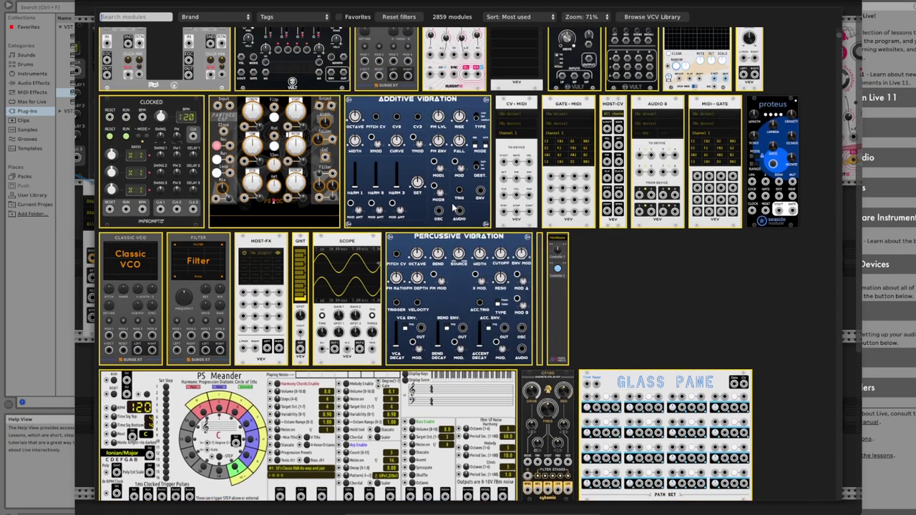
scroll(351, 284, "up", 10)
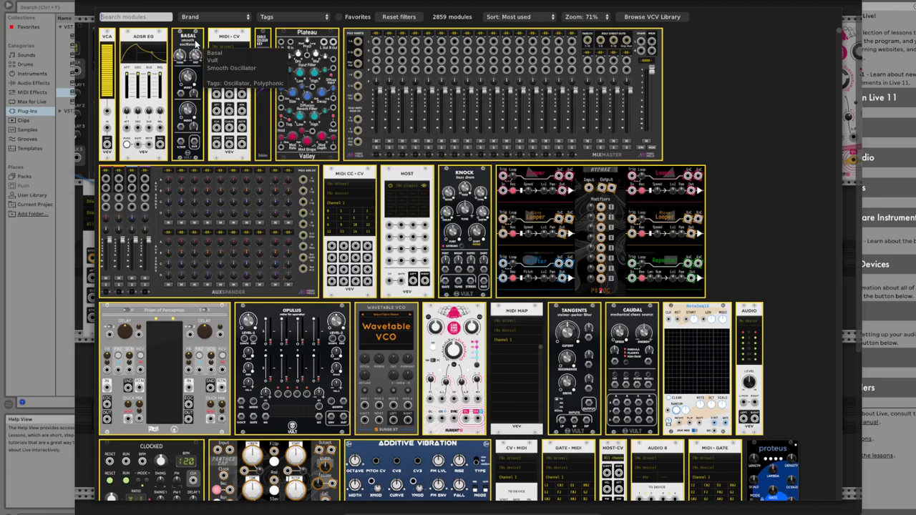
left_click(200, 57)
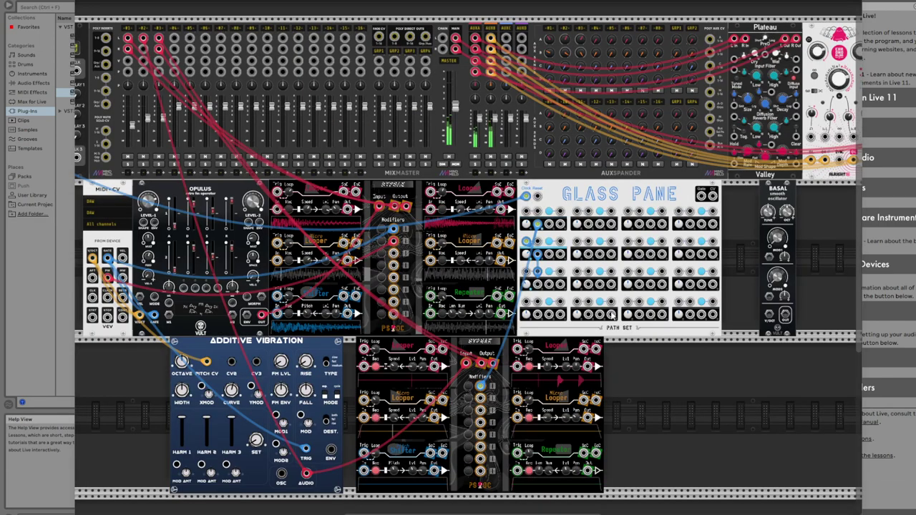
Step: Connect GlassPane's CV output to Basal's V/OCT input with a yellow cable
right_click(712, 196)
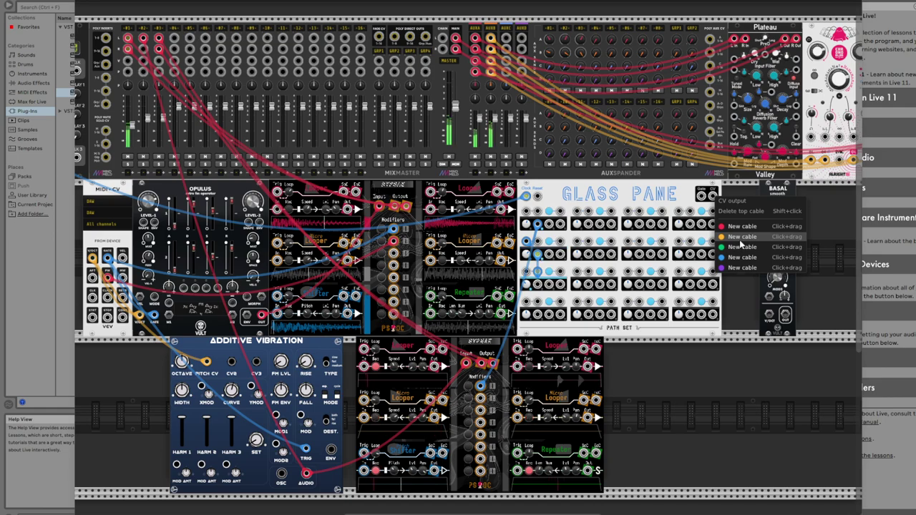
left_click(751, 237)
left_click(770, 315)
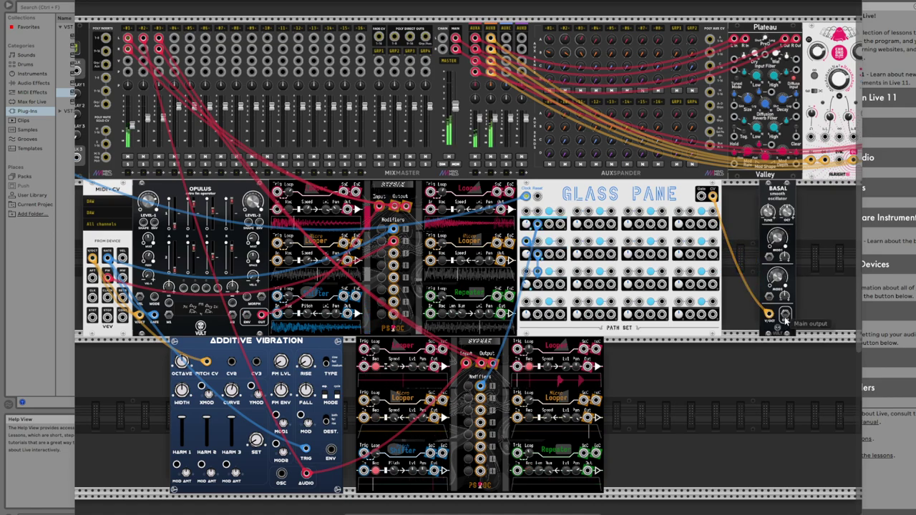
Step: Set MixMaster channel 4's level to -19.876 dB and connect Basal's main output to that channel with a red cable
right_click(790, 325)
left_click(794, 348)
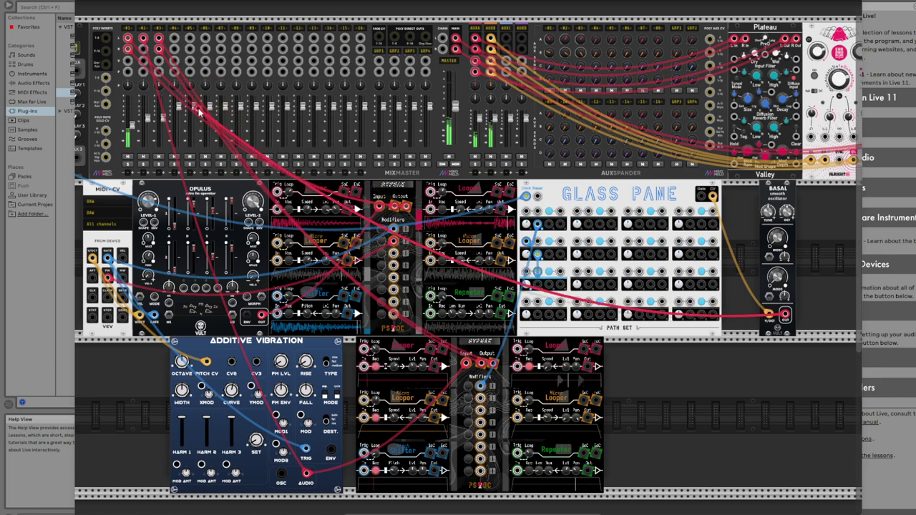
left_click(707, 351)
left_click_drag(175, 118, 175, 125)
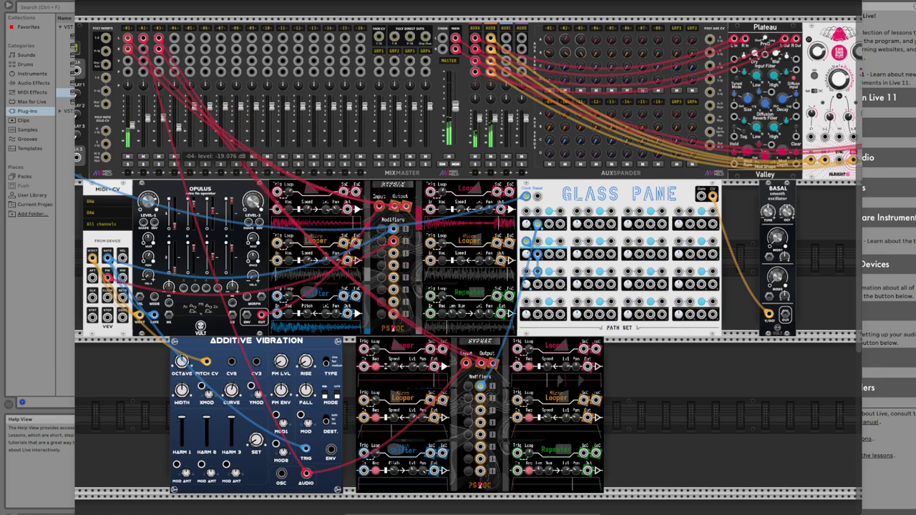
right_click(787, 320)
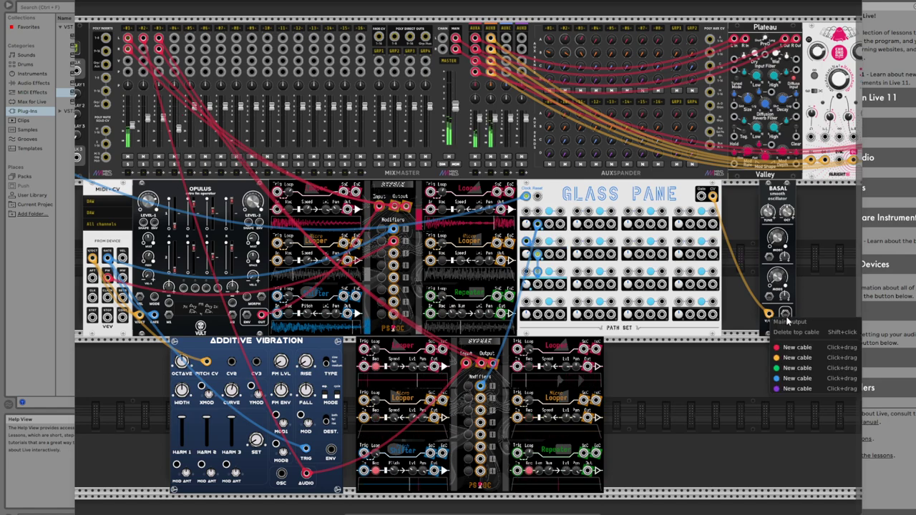
left_click_drag(797, 347, 175, 114)
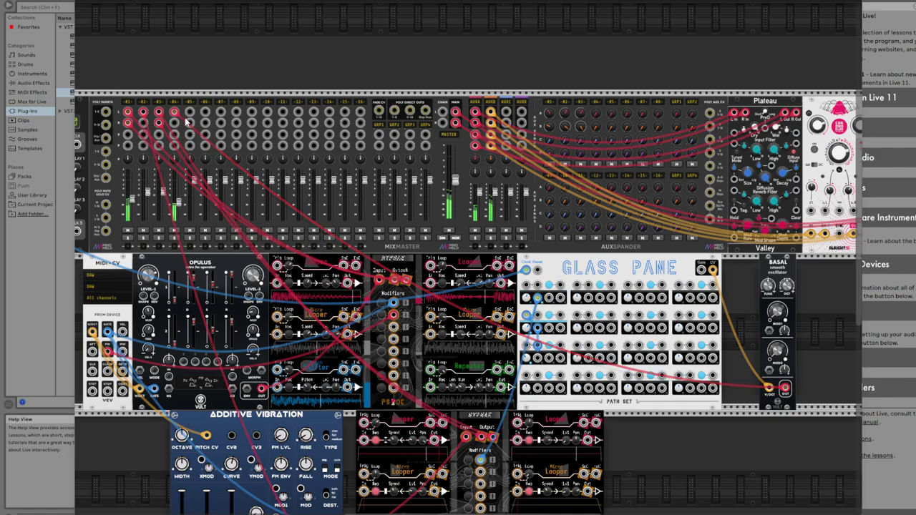
mouse_move(177, 213)
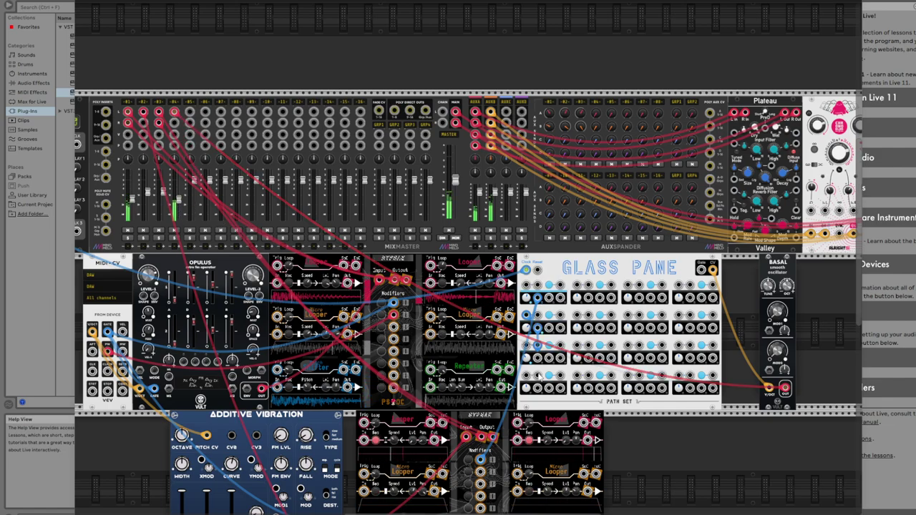
Step: Extend GlassPane's first-column chain with a blue cable from the third node's A output to the fourth node's input
right_click(538, 360)
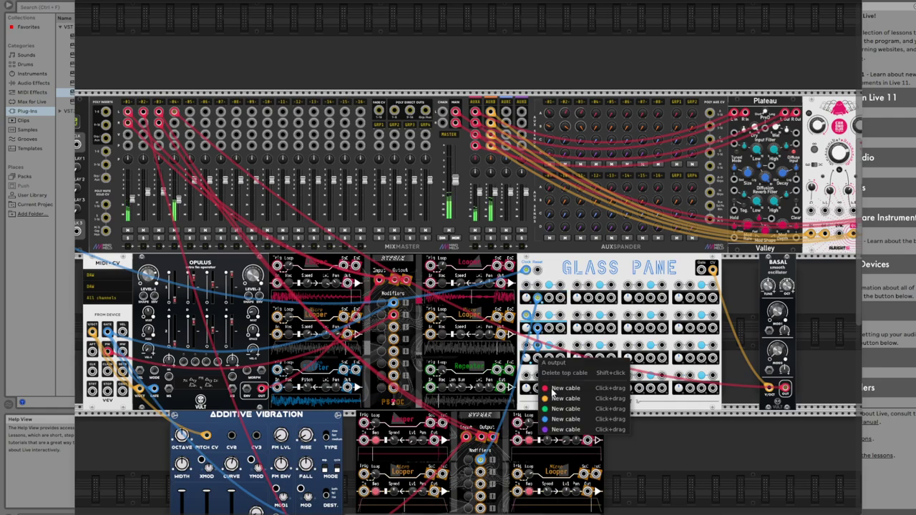
left_click(529, 386)
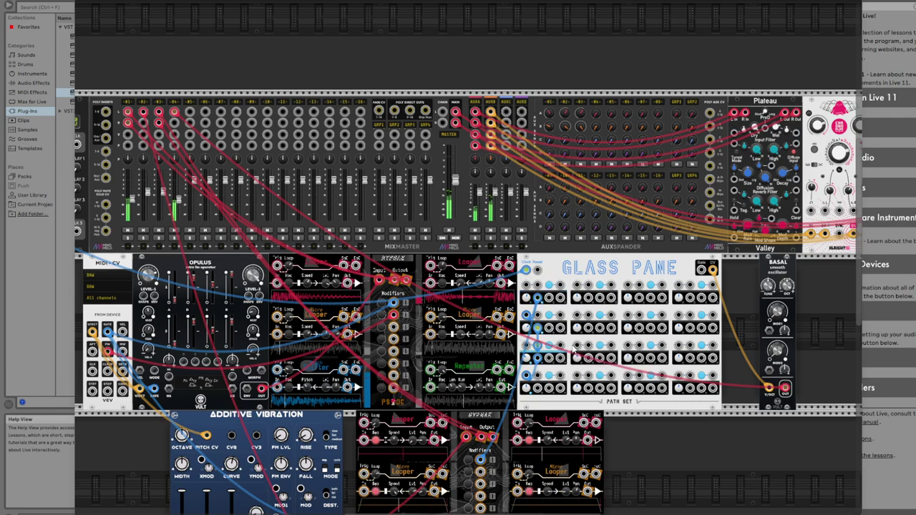
left_click_drag(534, 349, 528, 375)
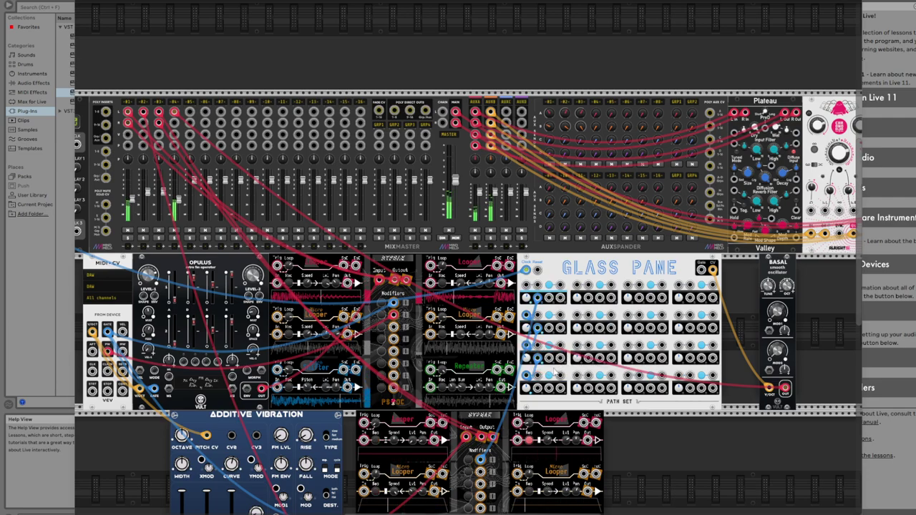
Step: Set the second node in GlassPane's first column to Ratchet mode and patch its B output to the second column's uppermost node in blue
left_click(547, 317)
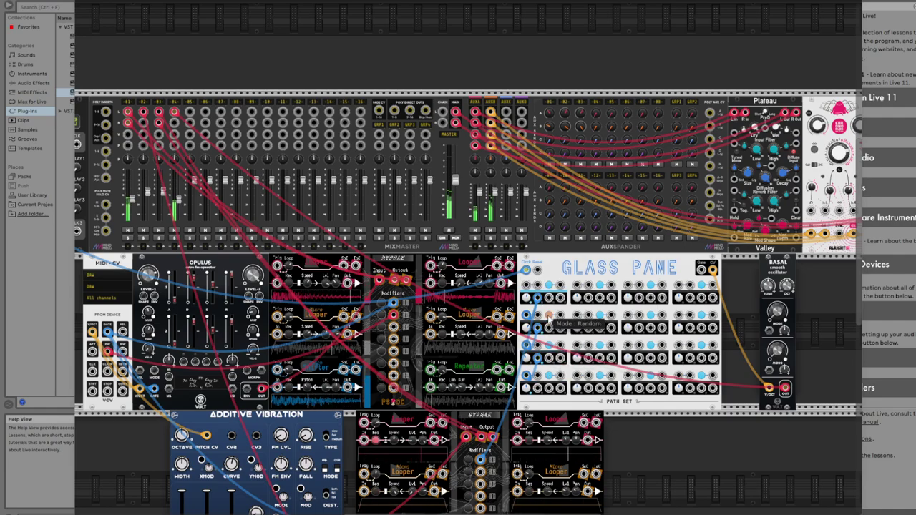
left_click(548, 316)
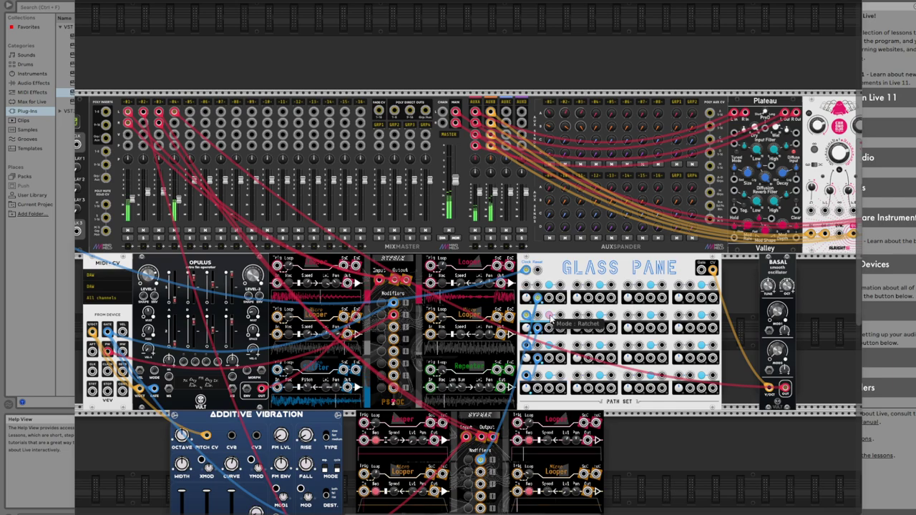
right_click(551, 331)
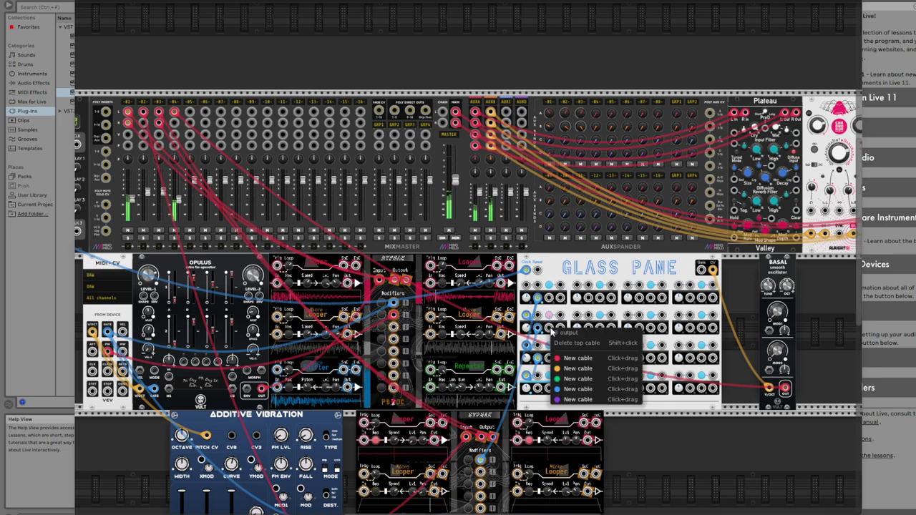
left_click_drag(564, 379, 577, 286)
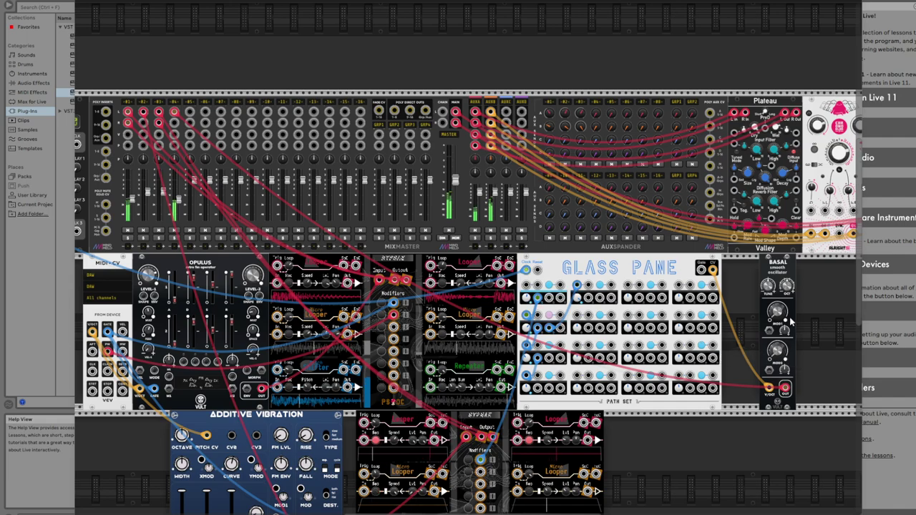
Step: Adjust Basal's knob above Mod 1 and raise MixMaster channel 4's level to -7.7415 dB
left_click_drag(777, 310, 777, 308)
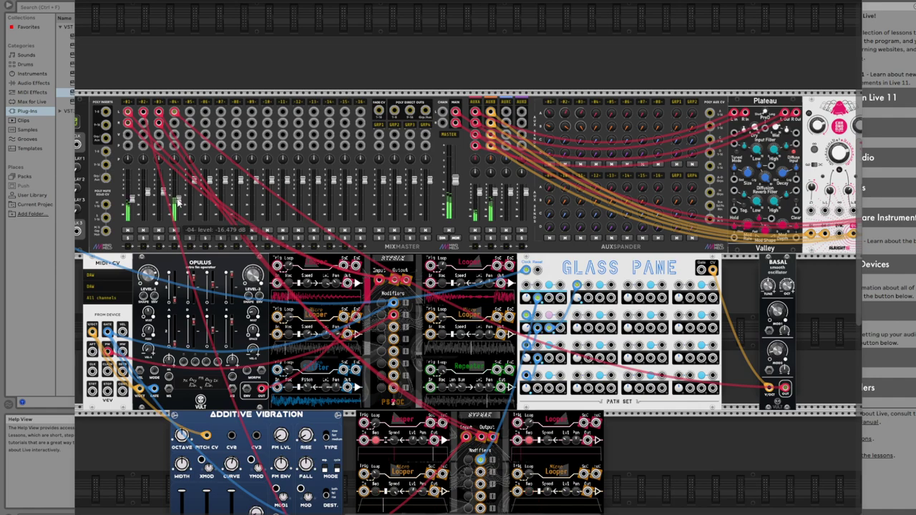
left_click_drag(176, 198, 176, 191)
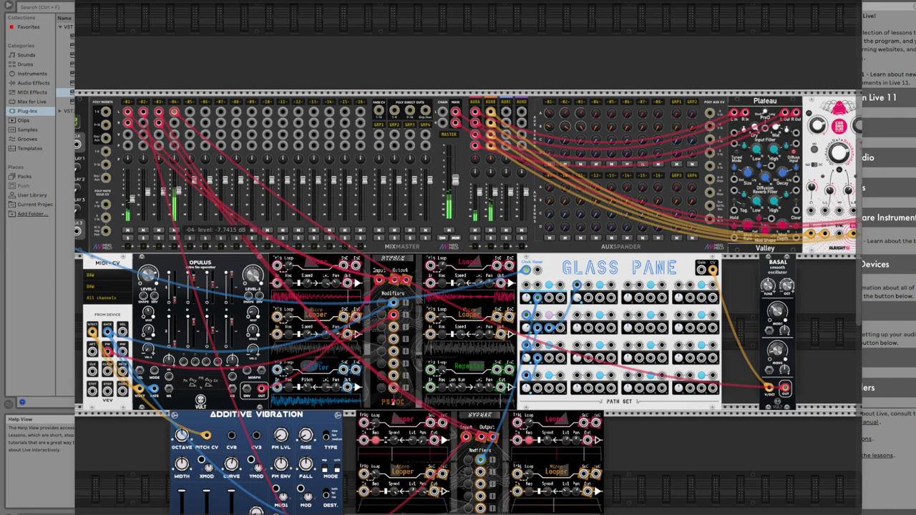
Step: Add Vult's Caudal chaos source and place it in the empty row above MixMaster
right_click(750, 452)
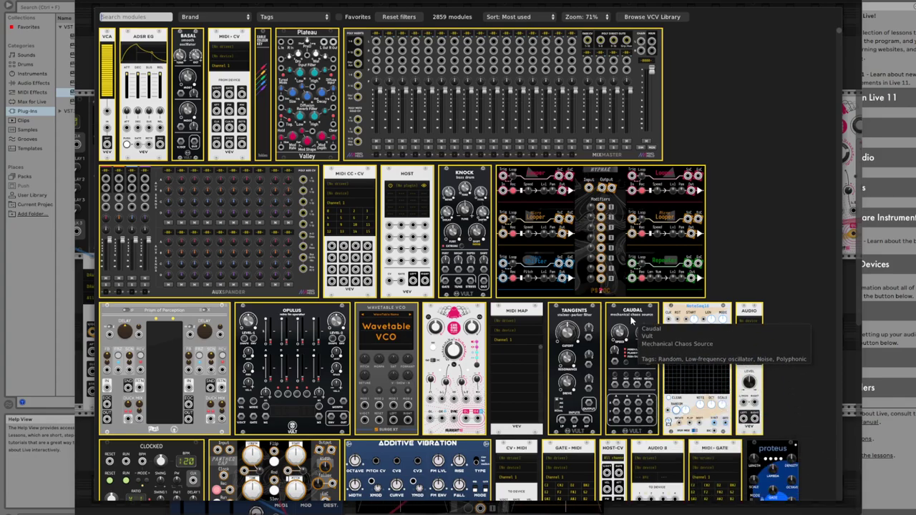
left_click(631, 321)
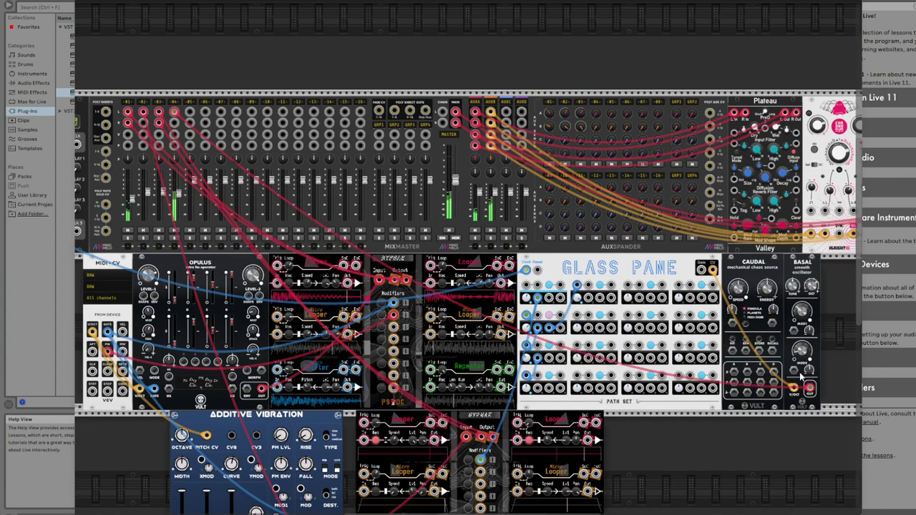
left_click_drag(728, 364, 215, 78)
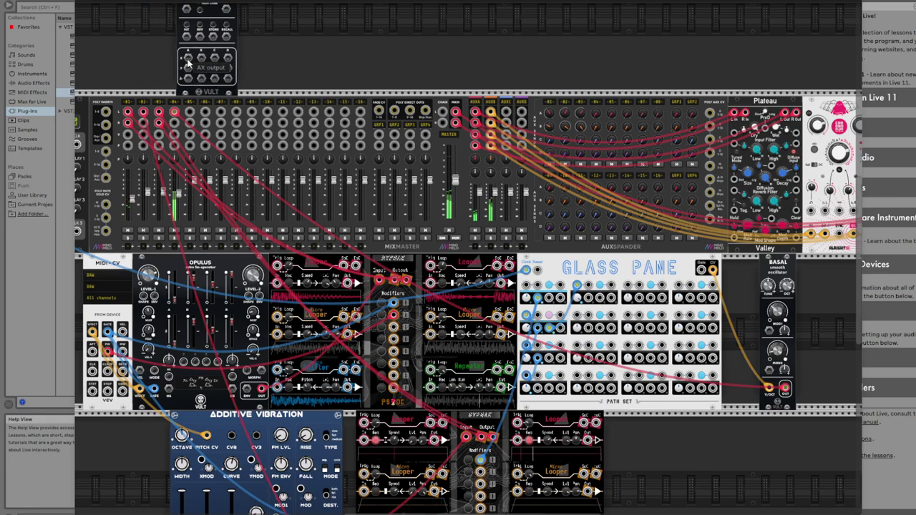
Step: Connect Caudal's AX output to MixMaster channel 4's pan input with a green cable
right_click(188, 59)
left_click_drag(203, 111, 175, 146)
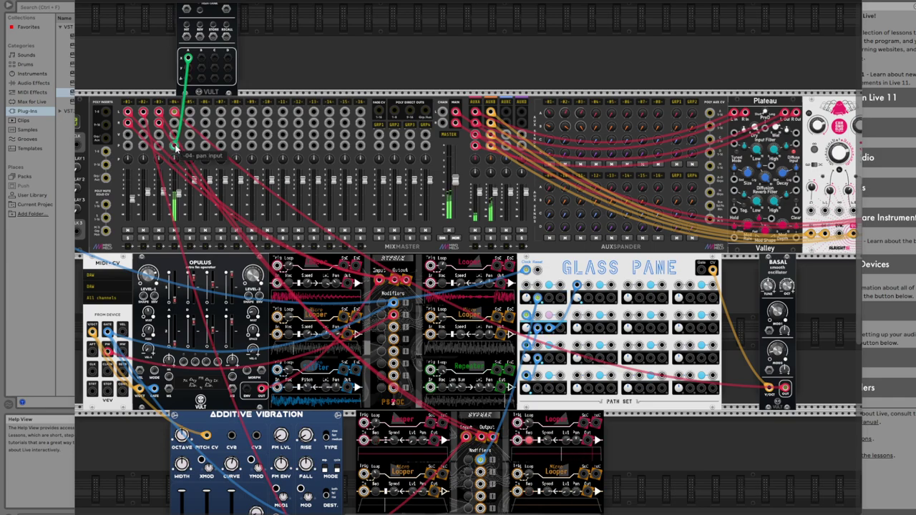
right_click(202, 63)
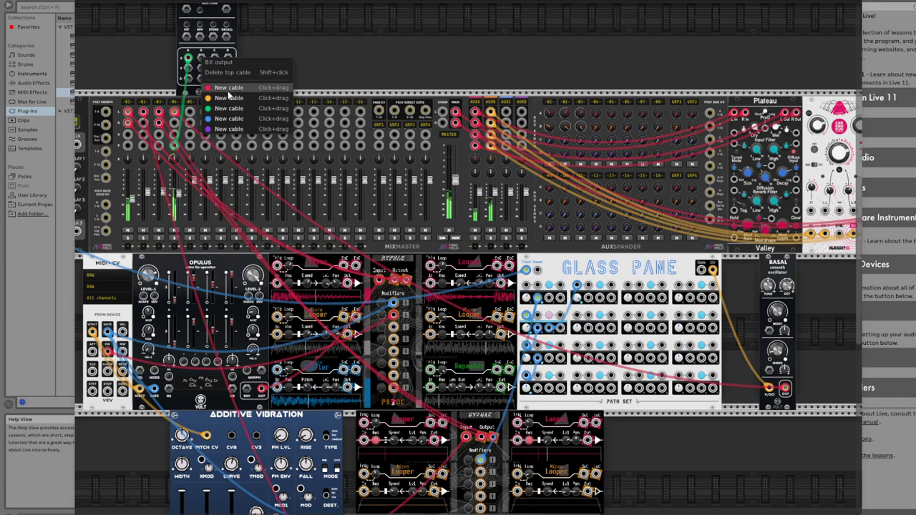
left_click(326, 43)
Step: Patch Caudal's BX output to Basal's Mod 1 input with a green cable
scroll(264, 70, "up", 2)
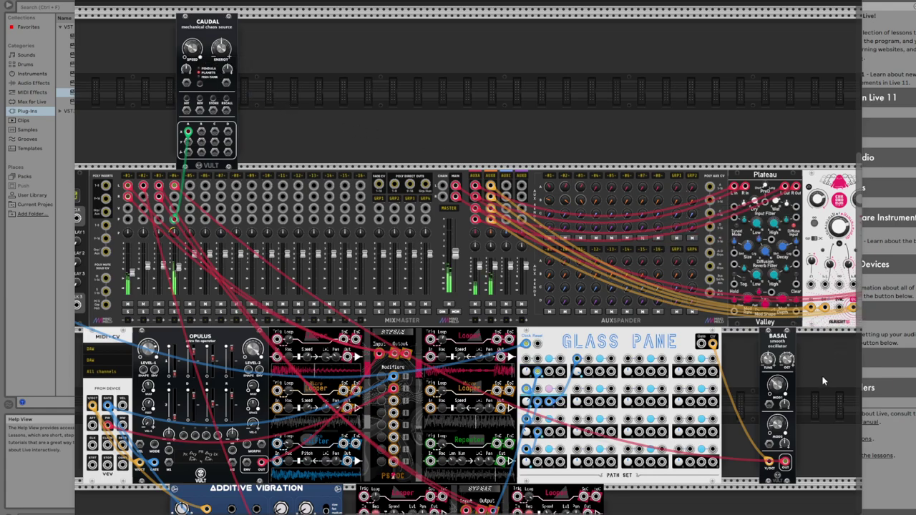
right_click(769, 409)
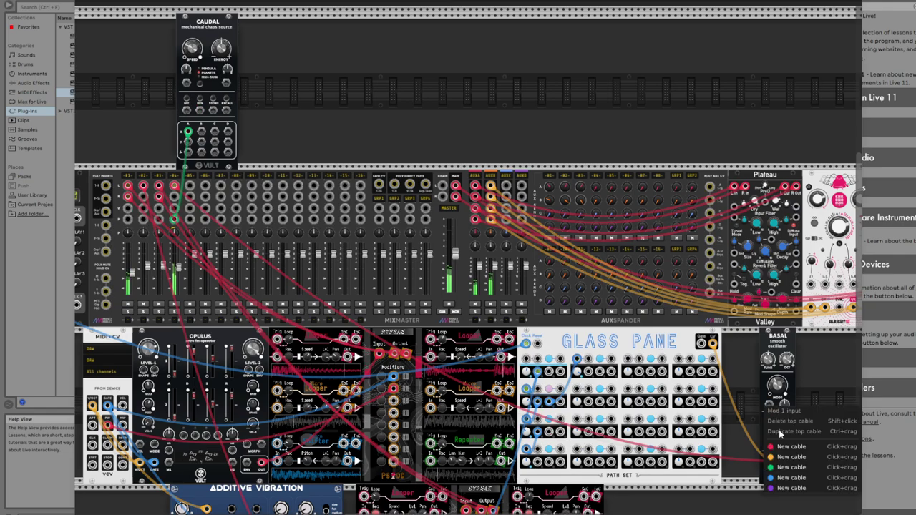
left_click(794, 422)
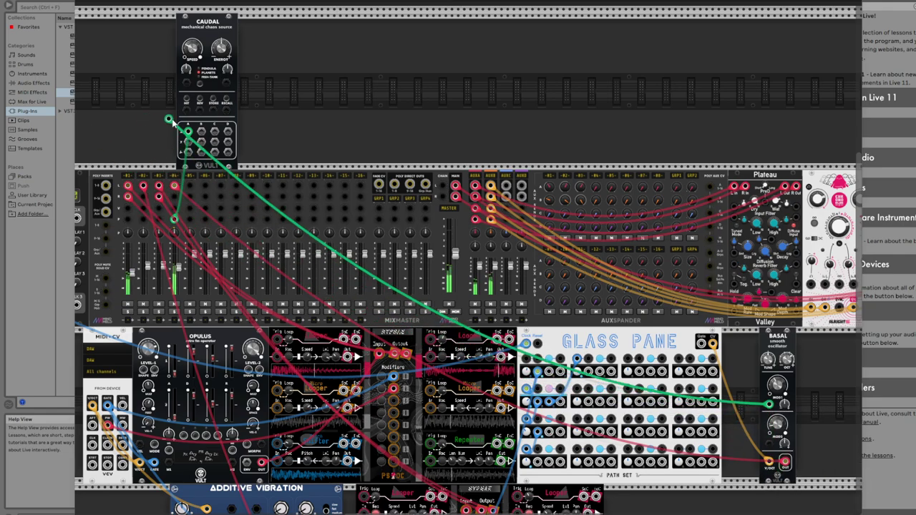
left_click(202, 132)
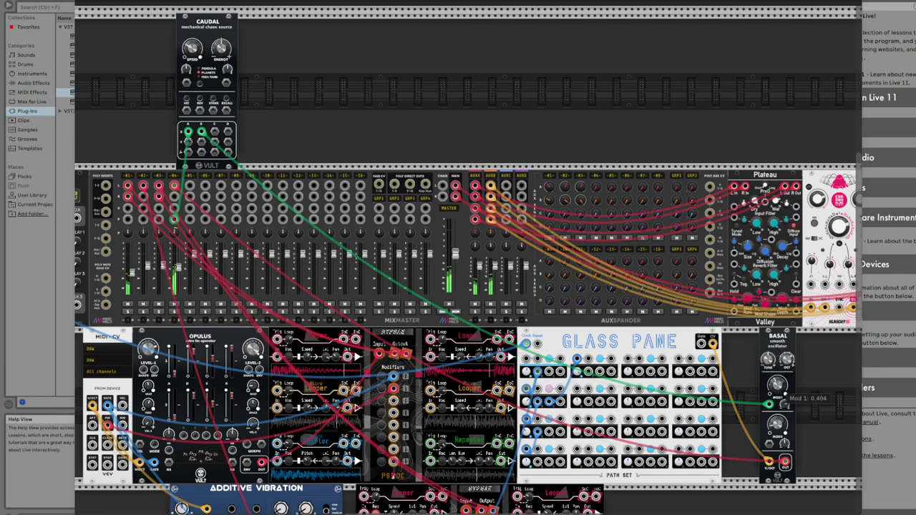
Step: Add Vult's Tangents filter directly to the right of Basal
right_click(808, 381)
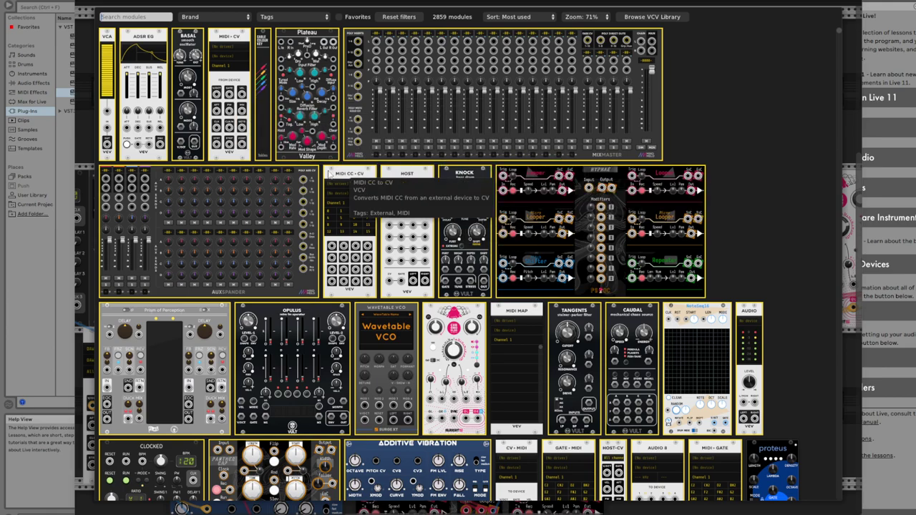
scroll(415, 215, "down", 3)
left_click(602, 246)
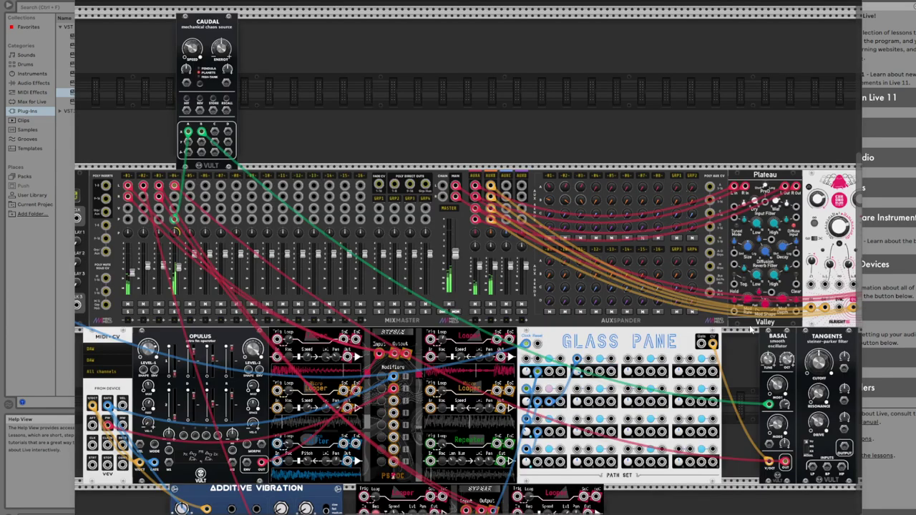
Step: Move MixMaster channel 4's cable from Basal's output to Tangents' main output, and patch Basal's output to the LP input in red
left_click_drag(785, 461, 845, 448)
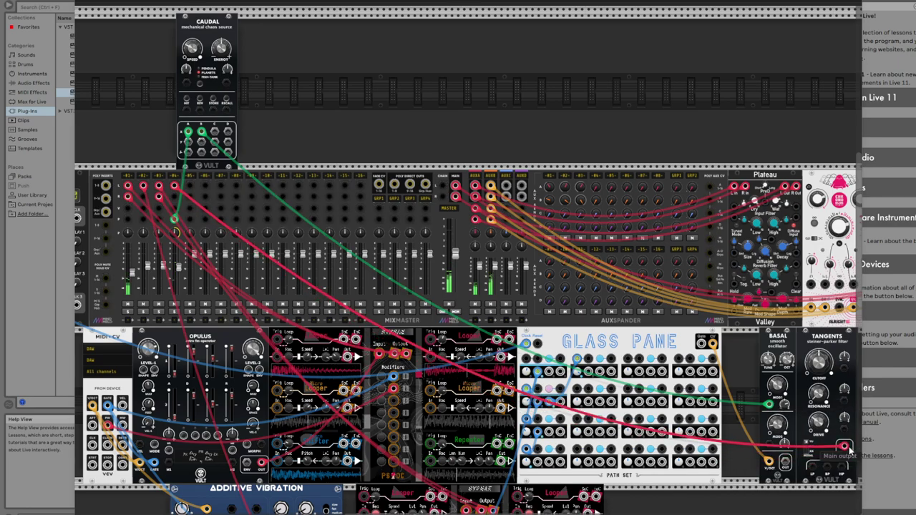
right_click(818, 468)
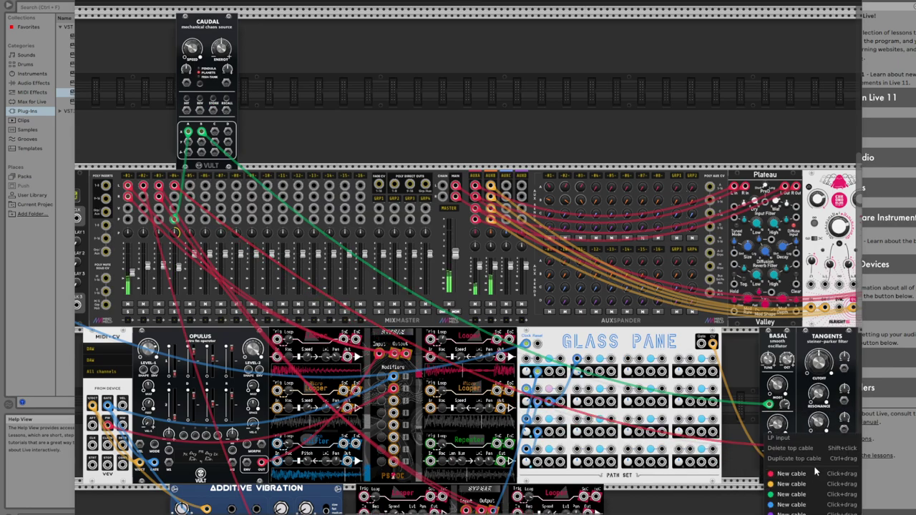
left_click(801, 484)
left_click(785, 461)
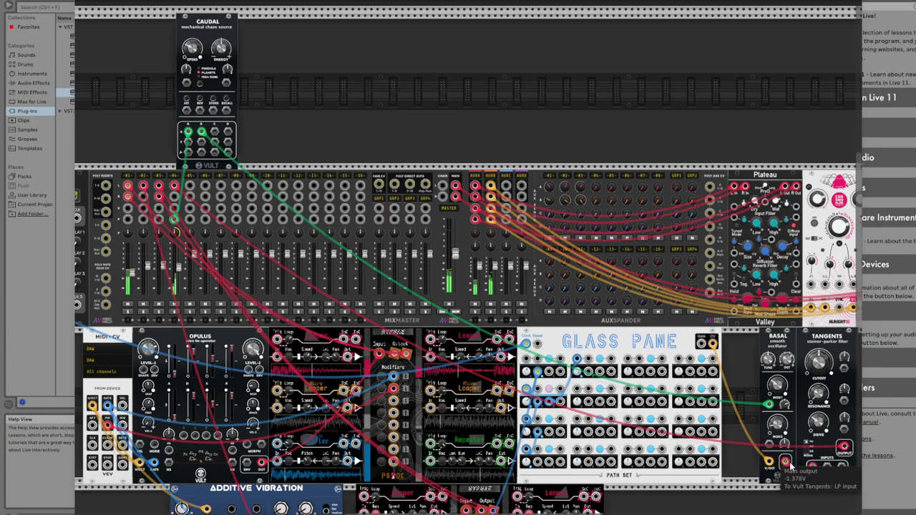
Step: Adjust Tangents' cutoff to about 0.615, its cutoff modulation and resonance, and patch Caudal's CX output to the cutoff input in green
mouse_move(820, 367)
left_click_drag(820, 367, 820, 356)
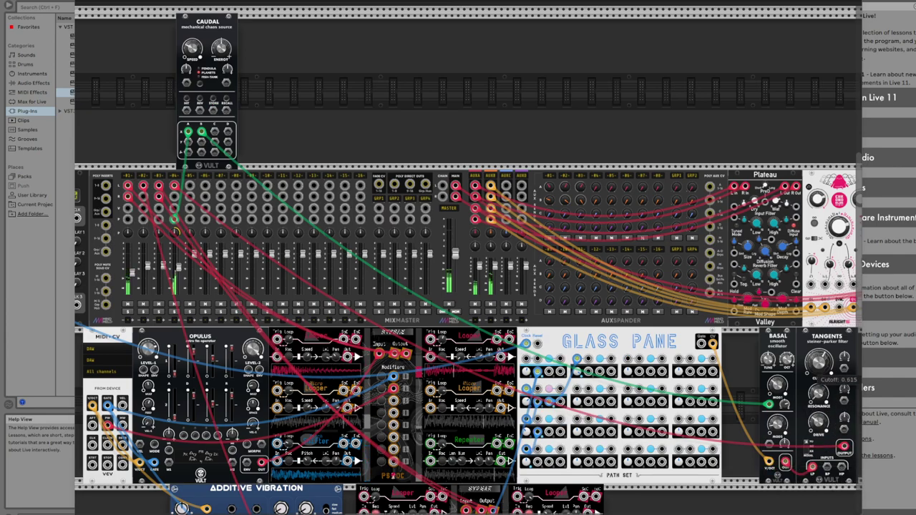
mouse_move(844, 357)
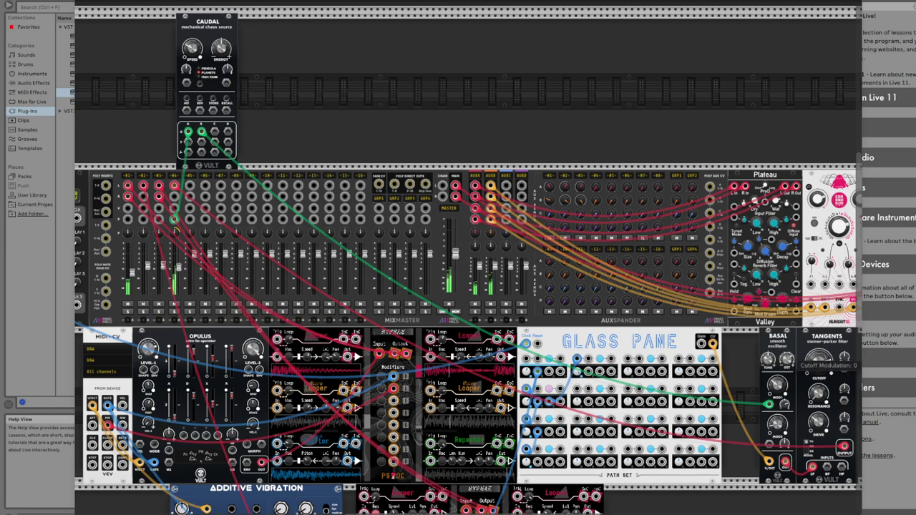
left_click_drag(845, 356, 845, 356)
right_click(845, 368)
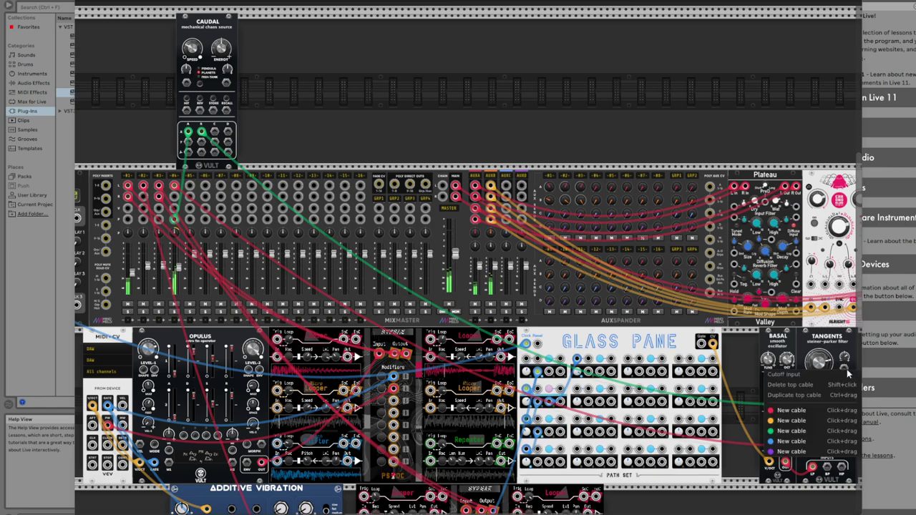
left_click_drag(798, 433, 215, 134)
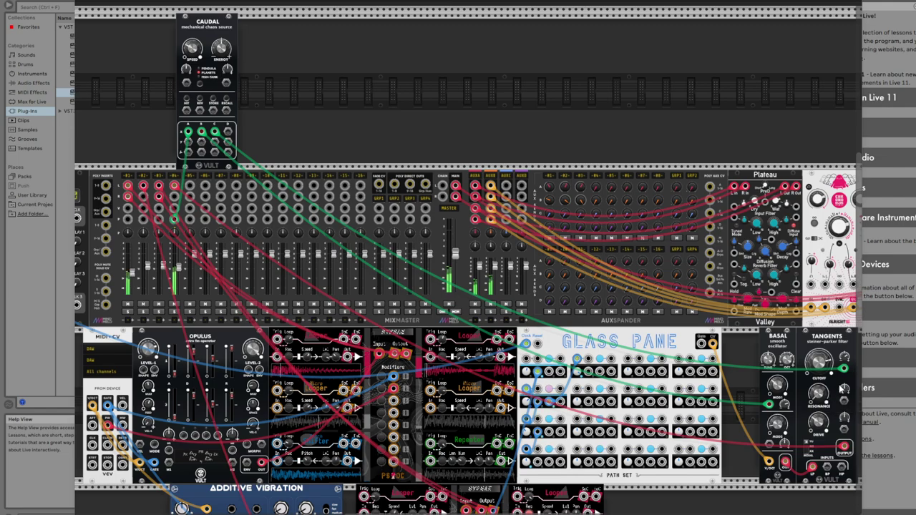
left_click_drag(824, 395, 818, 392)
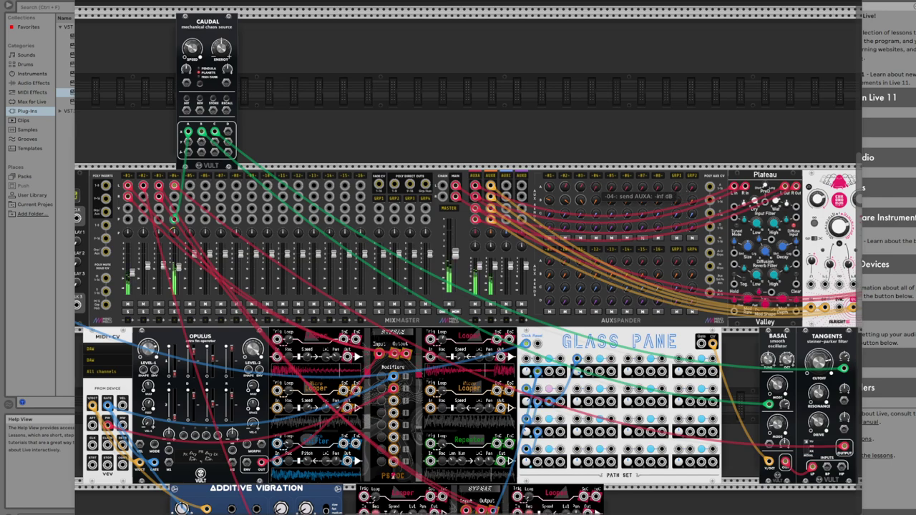
Step: Raise channel 4's AUX A send on AuxSpander to about -24 dB
left_click_drag(597, 203, 595, 204)
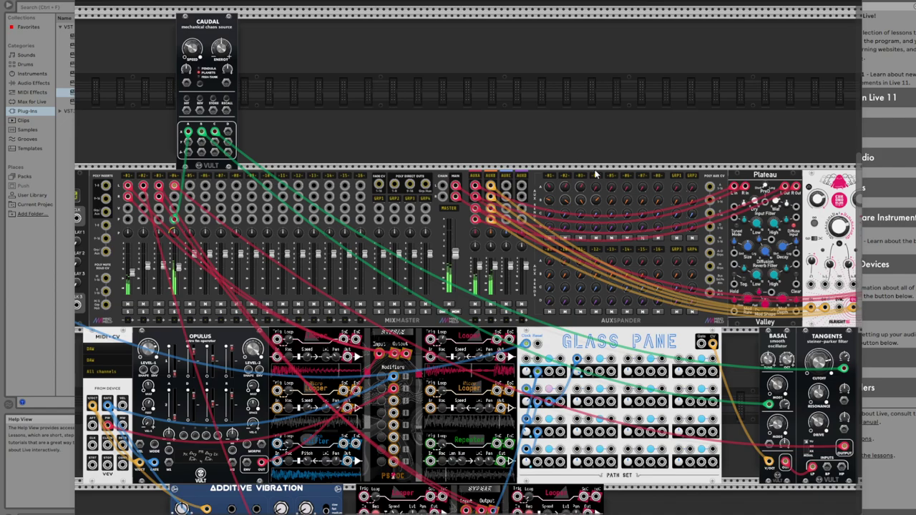
mouse_move(600, 193)
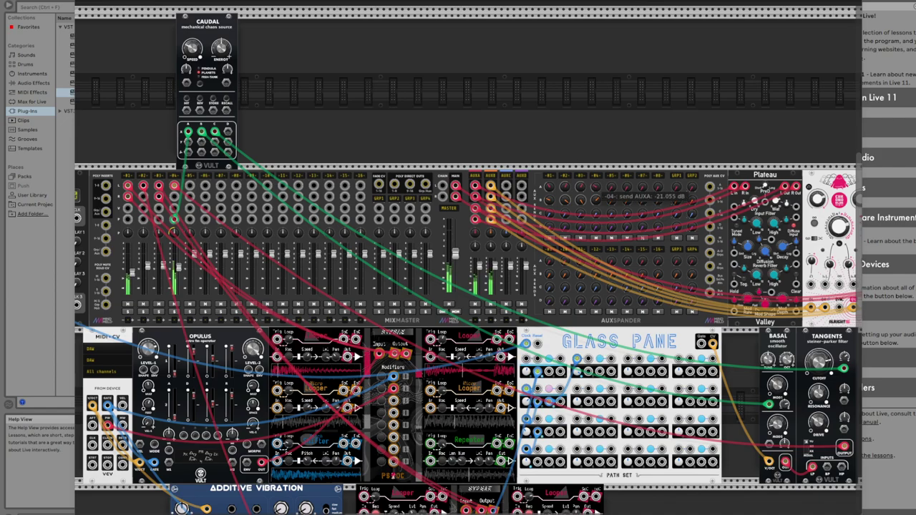
left_click_drag(600, 193, 529, 234)
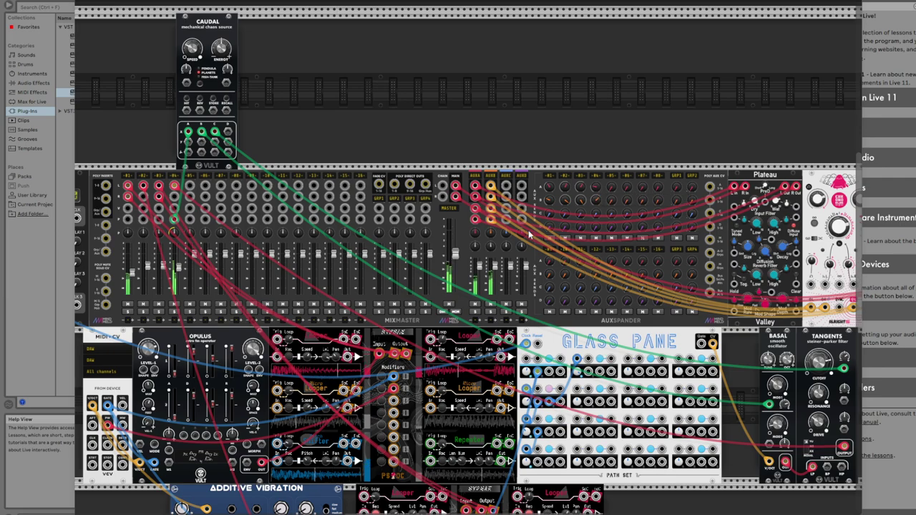
mouse_move(593, 189)
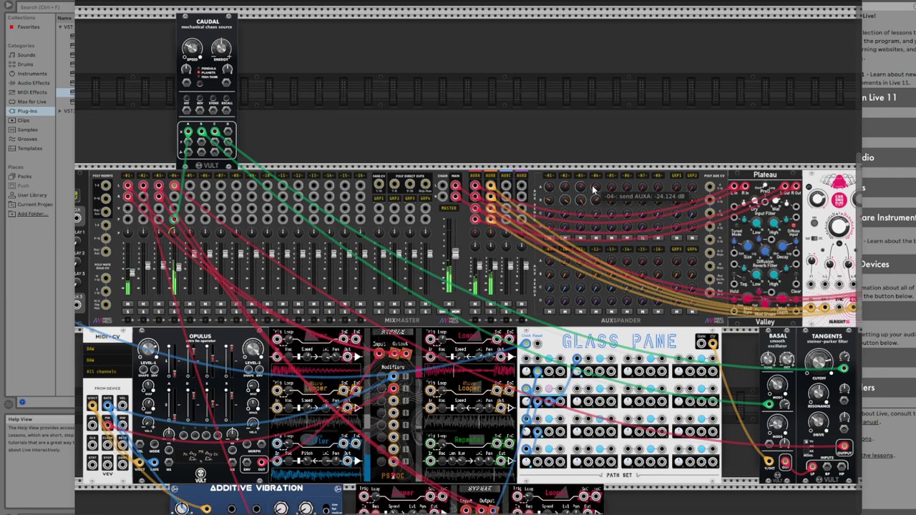
left_click_drag(595, 194, 539, 100)
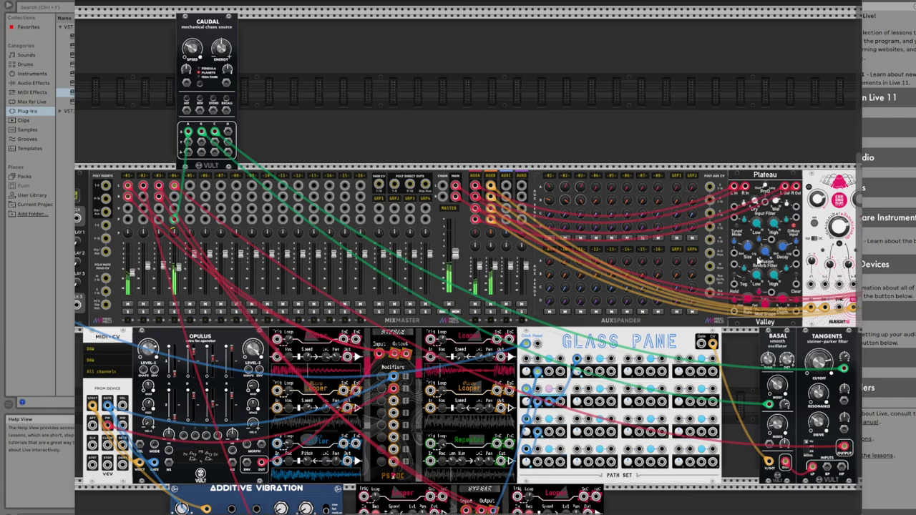
Step: Adjust Basal's Mod 1 amount, Mod 2 and octave, and set Tangents' resonance to 0.253
mouse_move(785, 405)
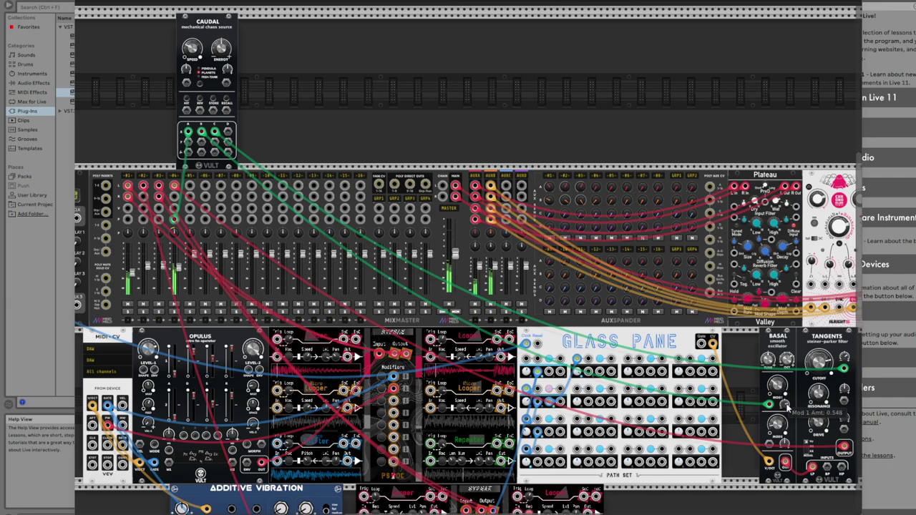
left_click_drag(785, 405, 778, 425)
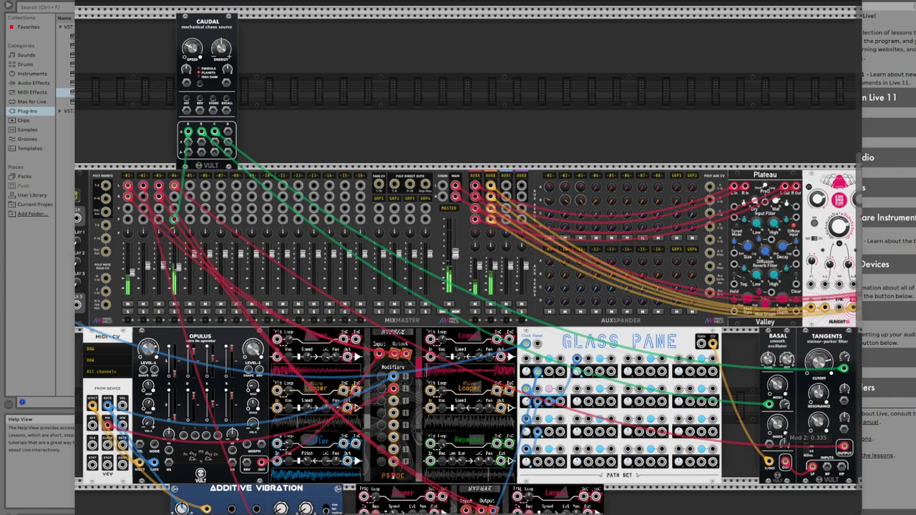
left_click_drag(778, 425, 779, 425)
mouse_move(787, 362)
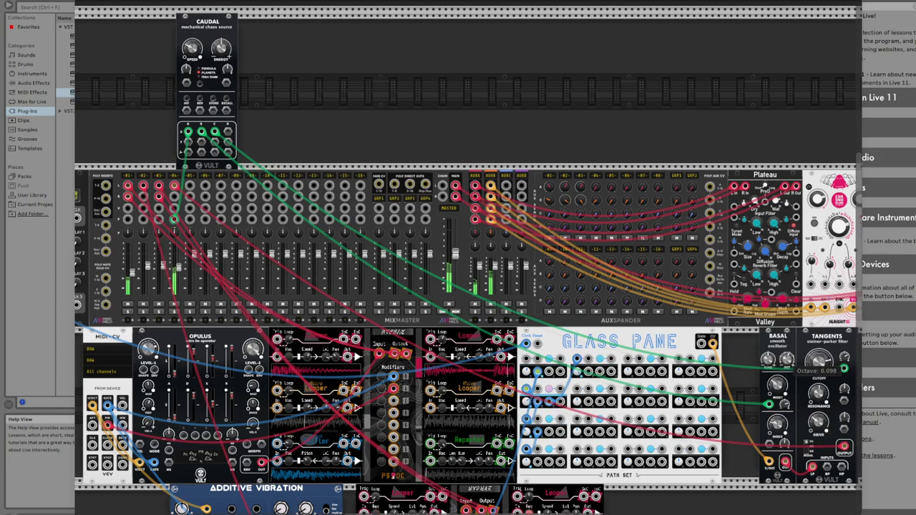
mouse_move(814, 362)
left_click_drag(788, 361, 817, 364)
mouse_move(824, 401)
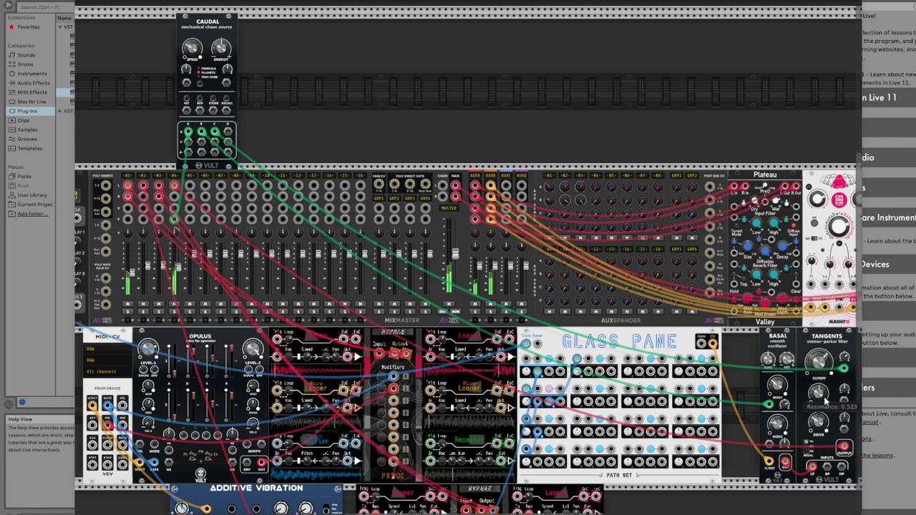
left_click_drag(821, 401, 821, 401)
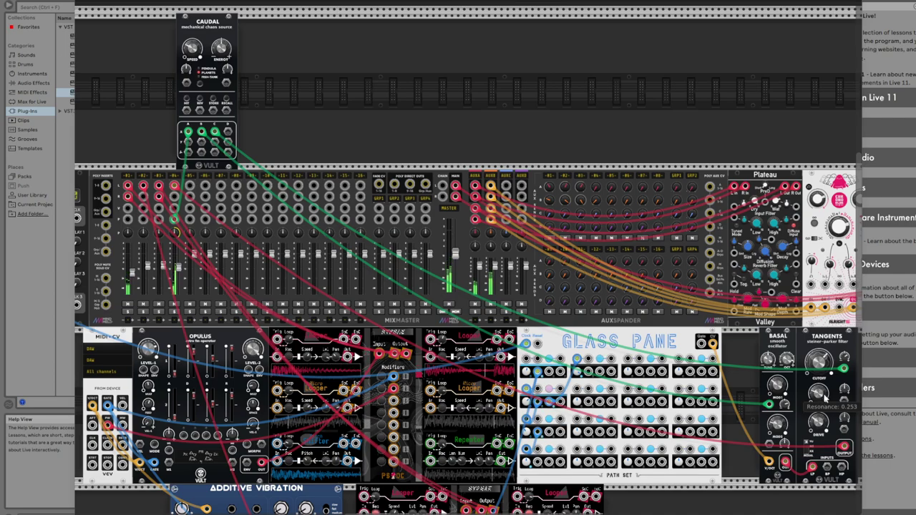
scroll(773, 301, "down", 3)
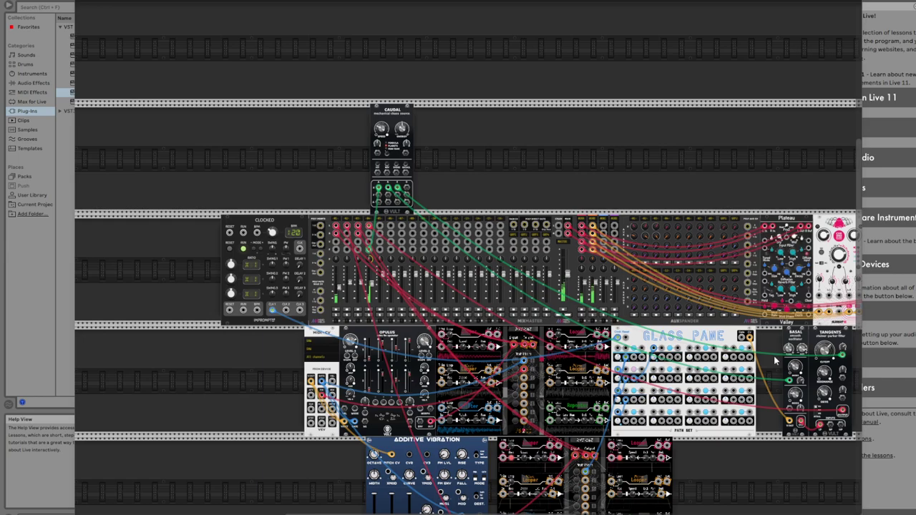
scroll(774, 361, "down", 2)
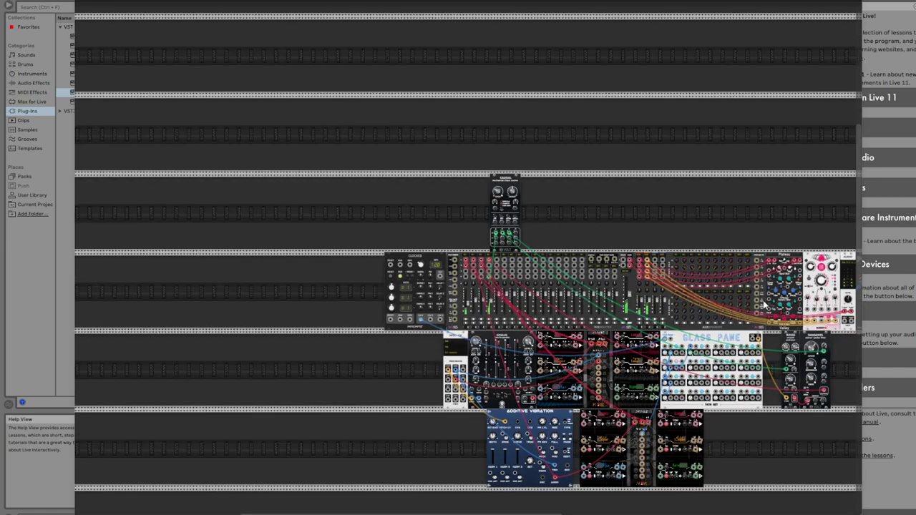
scroll(764, 304, "up", 4)
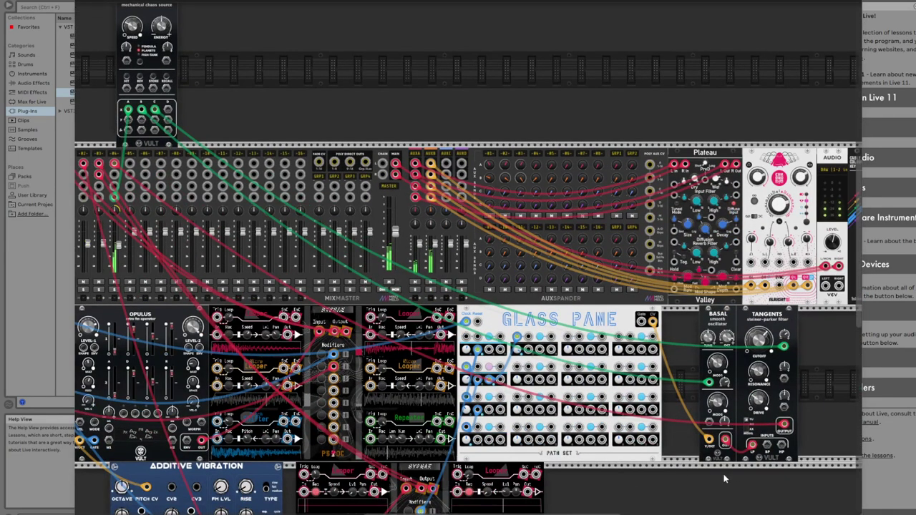
scroll(811, 382, "right", 5)
scroll(716, 322, "down", 3)
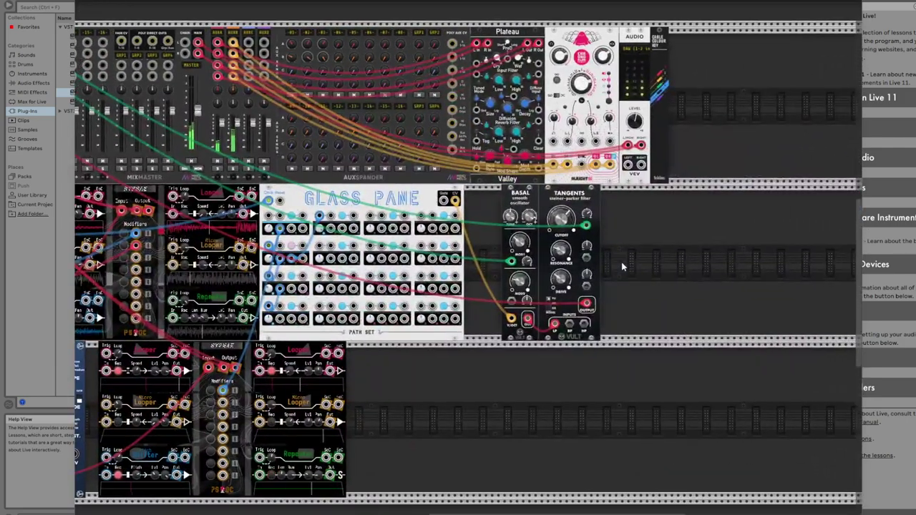
scroll(683, 312, "up", 2)
scroll(683, 313, "left", 2)
scroll(650, 302, "up", 3)
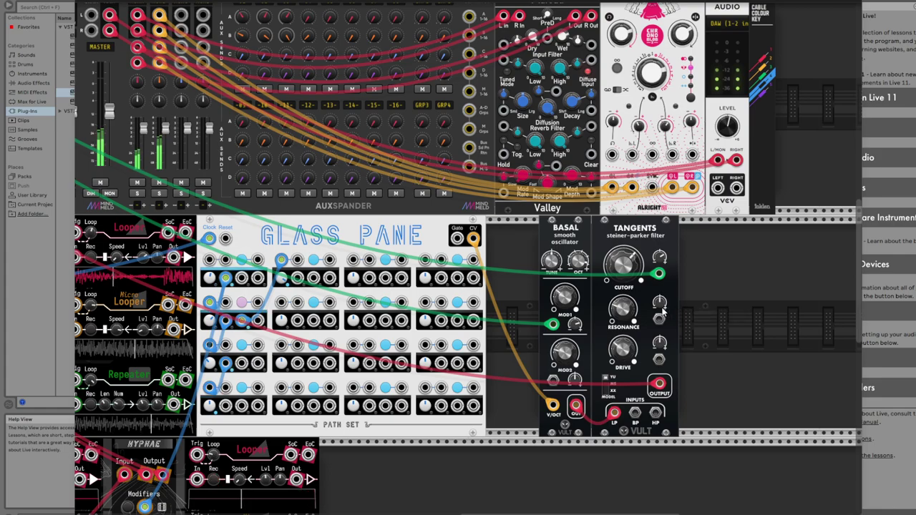
right_click(659, 317)
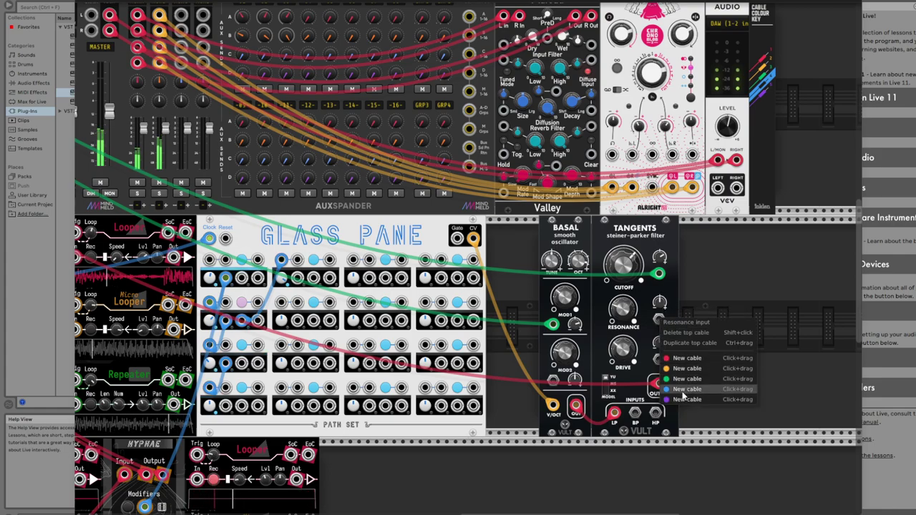
left_click_drag(685, 378, 805, 510)
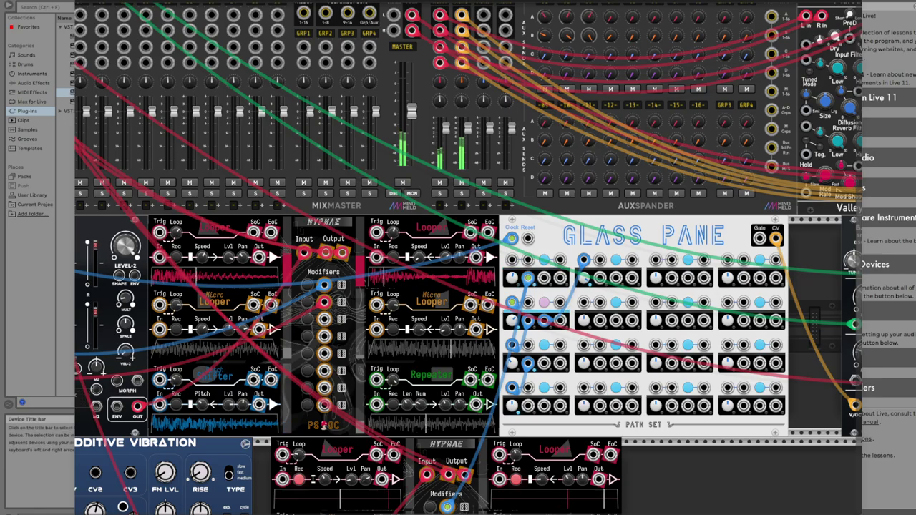
Step: Add VCV's ADSR EG to the right of Tangents and patch GlassPane's Gate output to its Gate input with a blue cable
left_click_drag(781, 479, 438, 448)
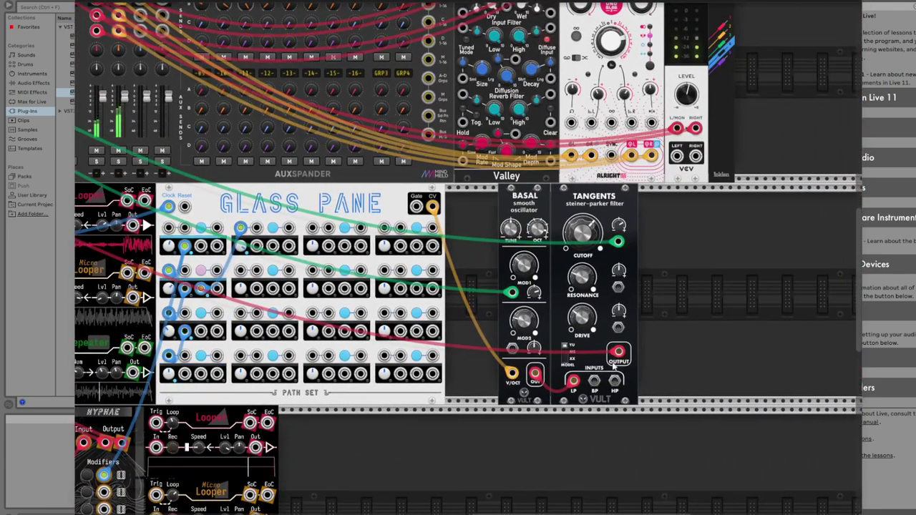
key("Return")
scroll(344, 89, "up", 3)
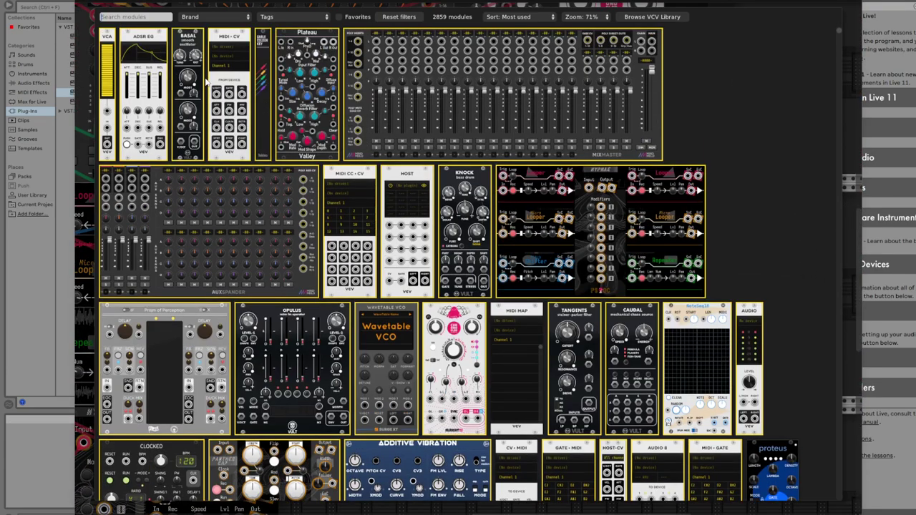
key("Escape")
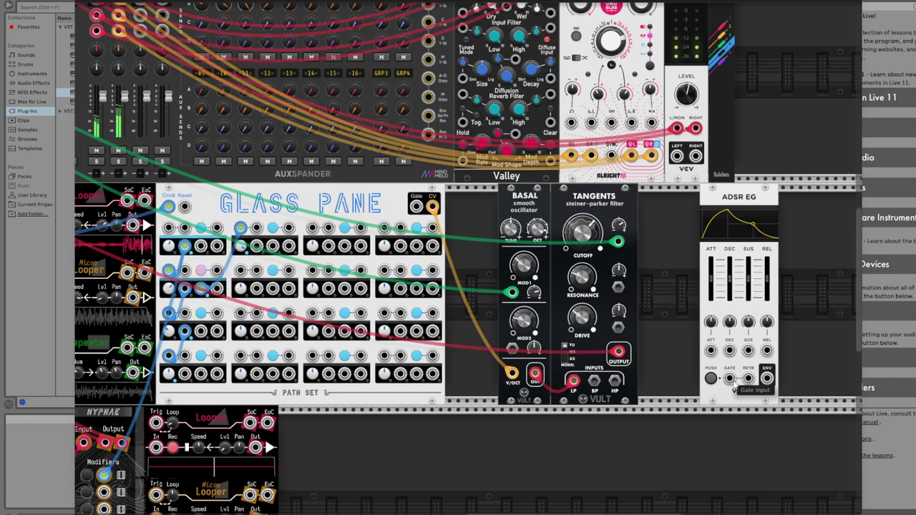
right_click(416, 206)
left_click_drag(440, 264, 730, 380)
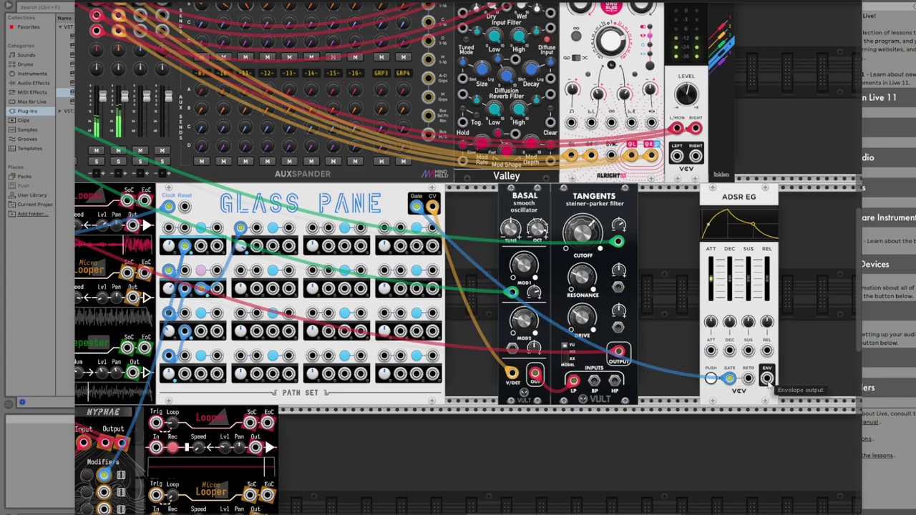
Step: Patch ADSR EG's Envelope output to Tangents' Resonance input with a green cable
right_click(769, 382)
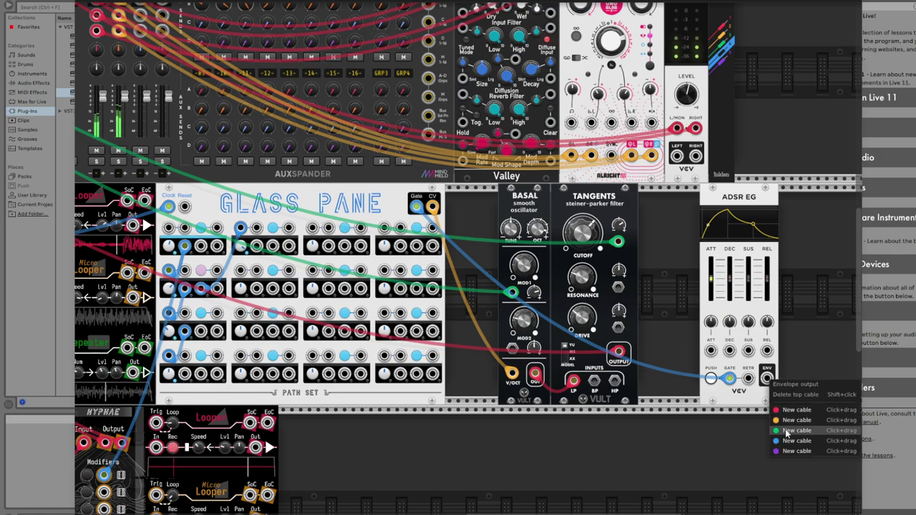
left_click_drag(787, 409, 621, 257)
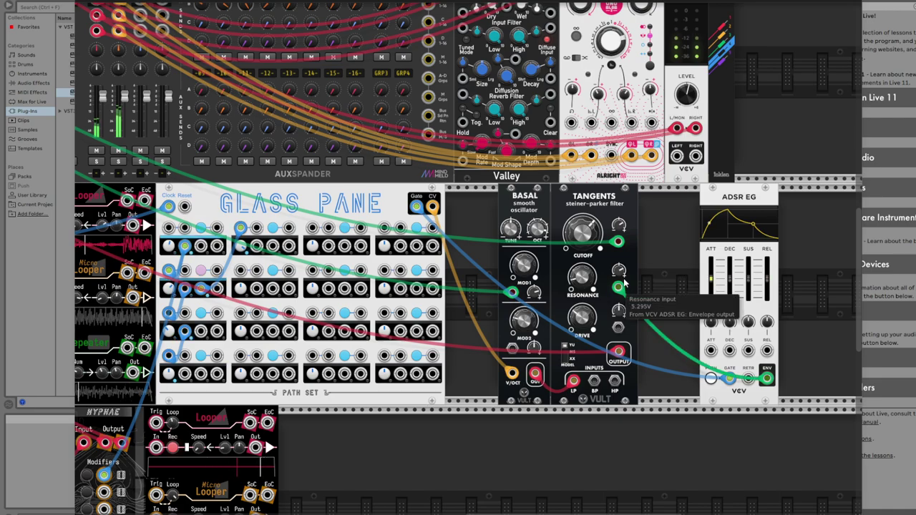
Step: Shape ADSR EG's attack, sustain and release, set its decay to about 430 ms, and adjust Tangents' resonance modulation amount
left_click_drag(723, 274, 730, 280)
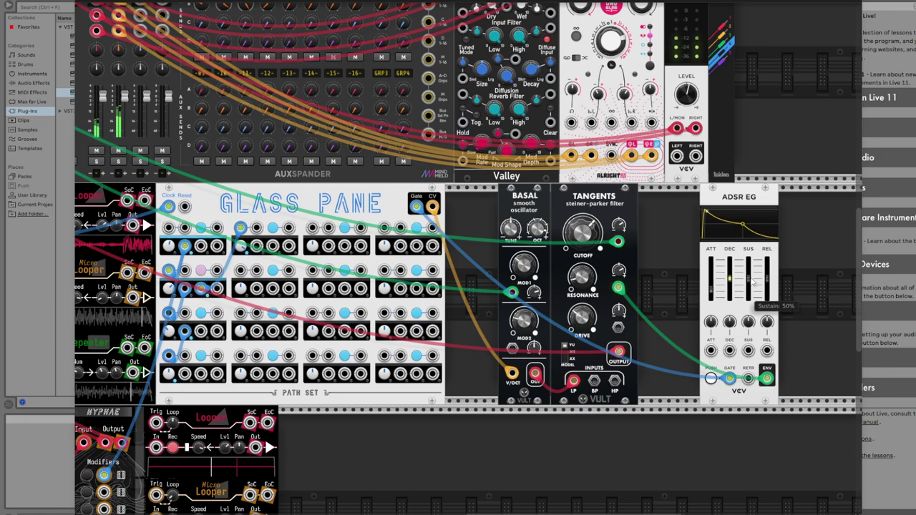
left_click_drag(748, 279, 767, 283)
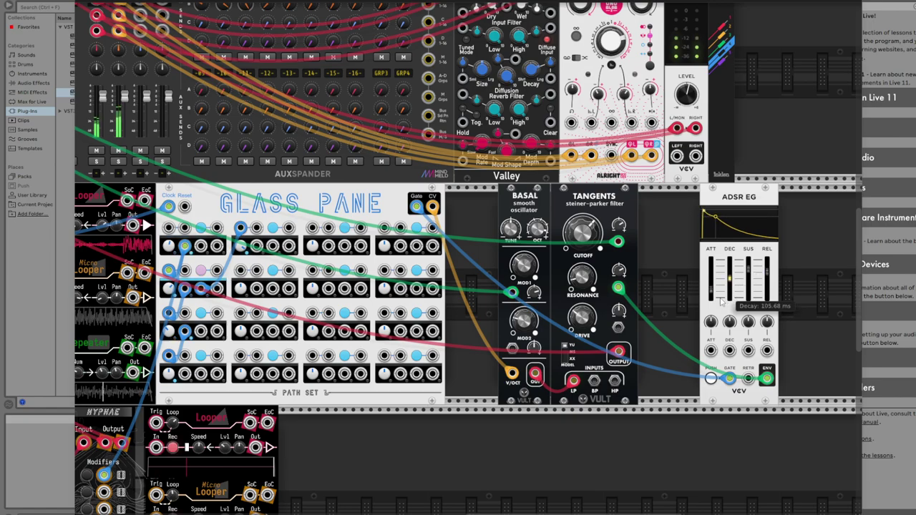
left_click_drag(619, 272, 619, 267)
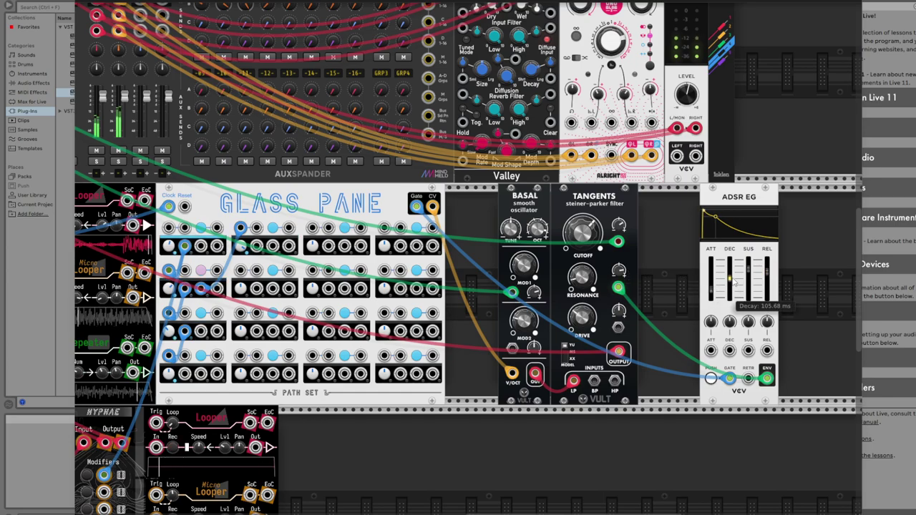
left_click_drag(731, 281, 731, 274)
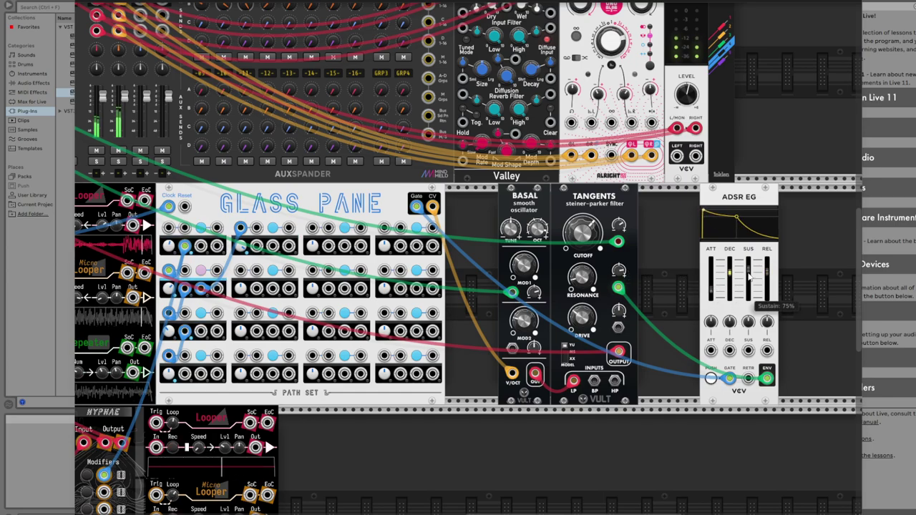
mouse_move(772, 277)
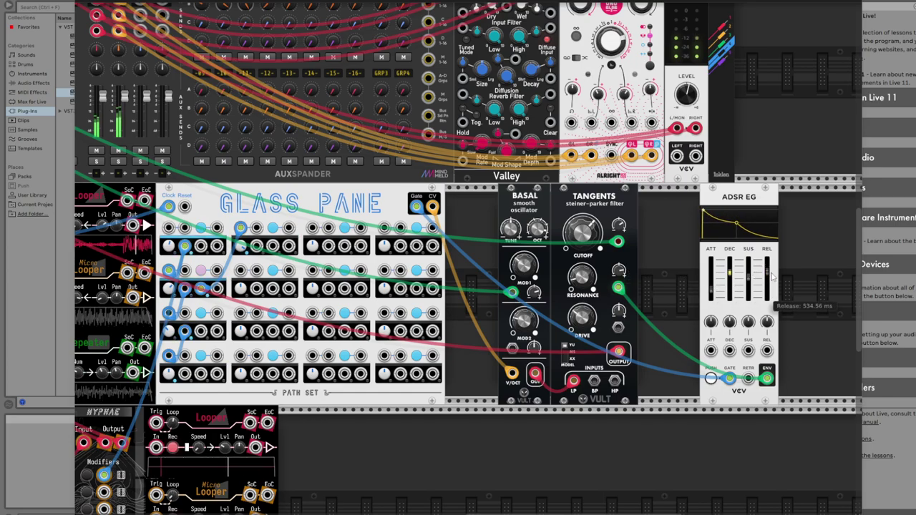
left_click_drag(766, 276, 766, 292)
mouse_move(753, 282)
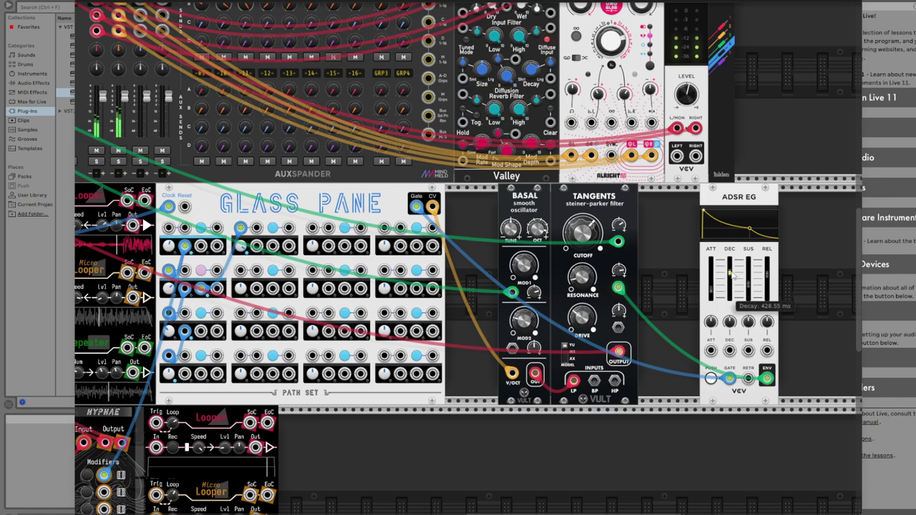
left_click_drag(730, 273, 711, 285)
mouse_move(712, 294)
mouse_move(590, 288)
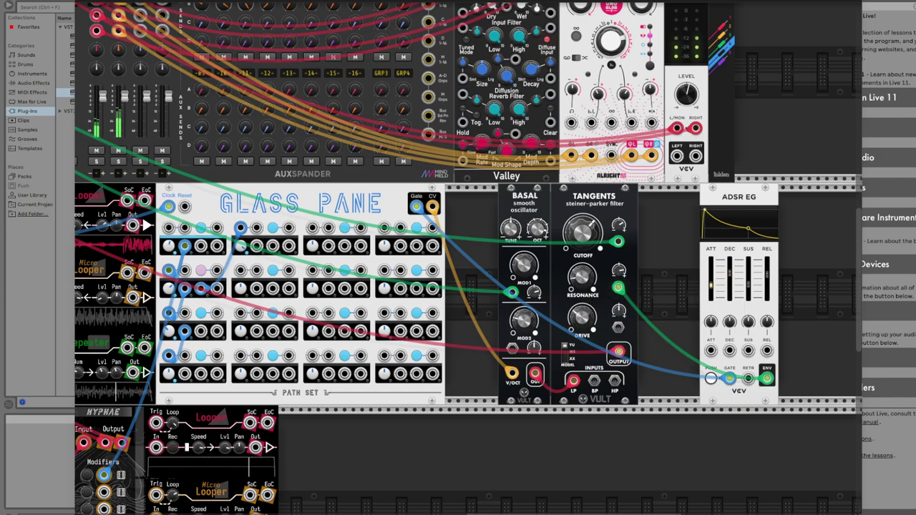
Step: On MixMaster, pull channel 4's level down to about -81 dB and raise channel 1's level to about -13 dB
scroll(533, 505, "left", 10)
scroll(533, 506, "left", 6)
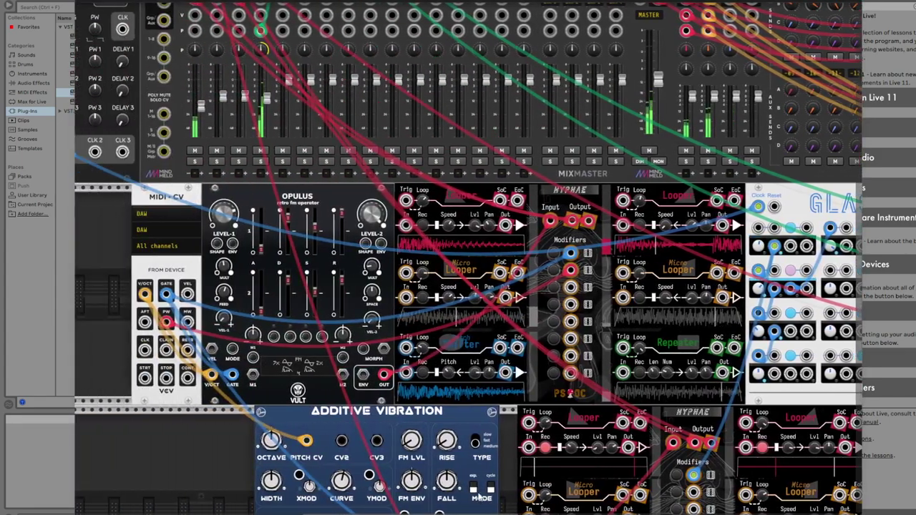
scroll(621, 307, "up", 3)
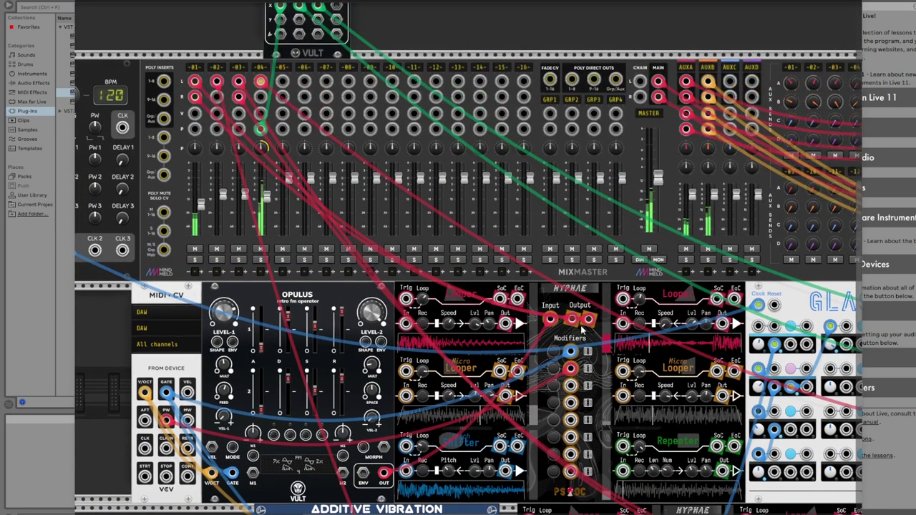
mouse_move(266, 231)
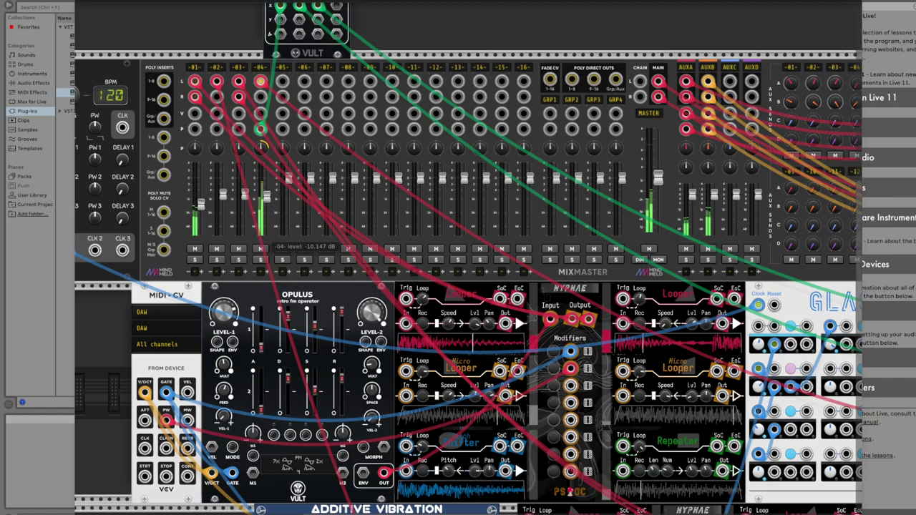
left_click_drag(266, 207, 266, 233)
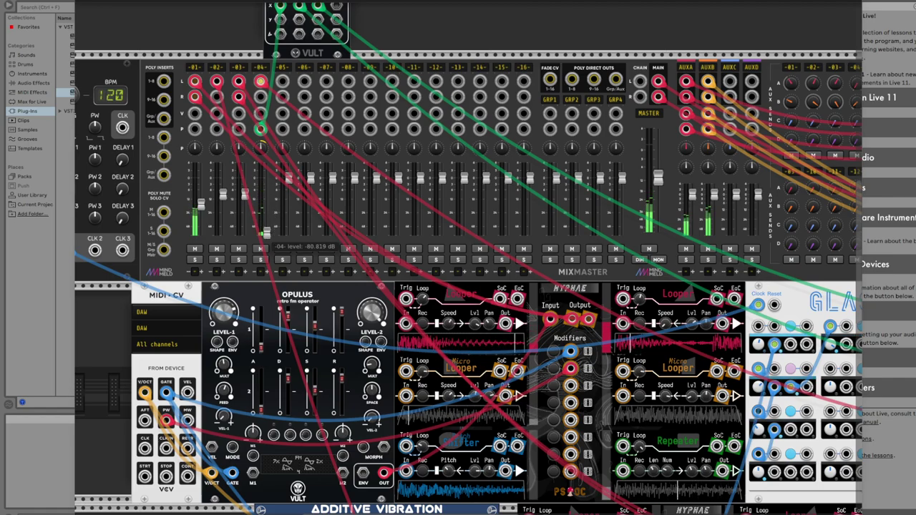
mouse_move(206, 209)
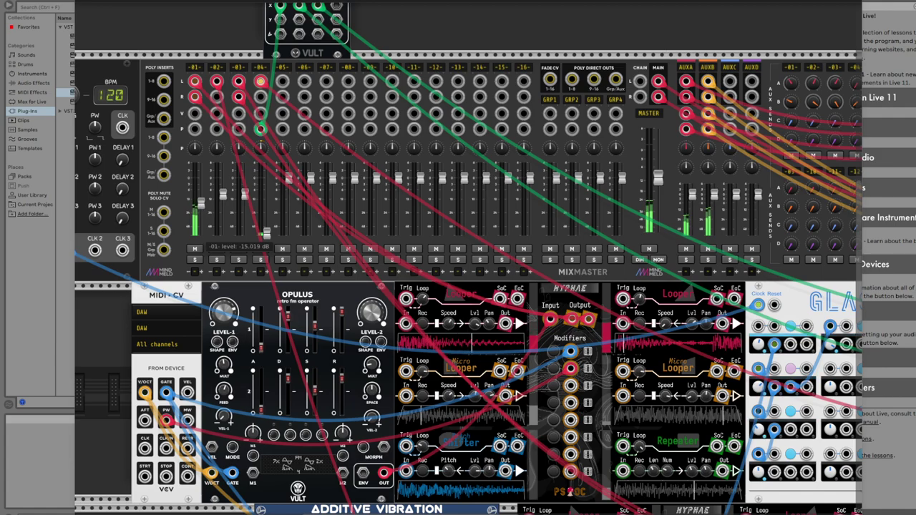
left_click_drag(206, 209, 206, 202)
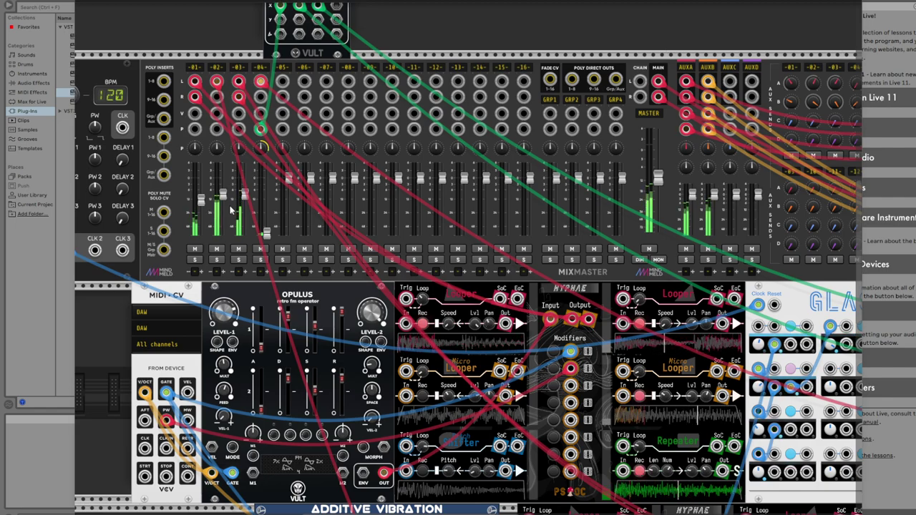
Step: Lower MixMaster channel 2's level and fine-tune the master level
mouse_move(244, 208)
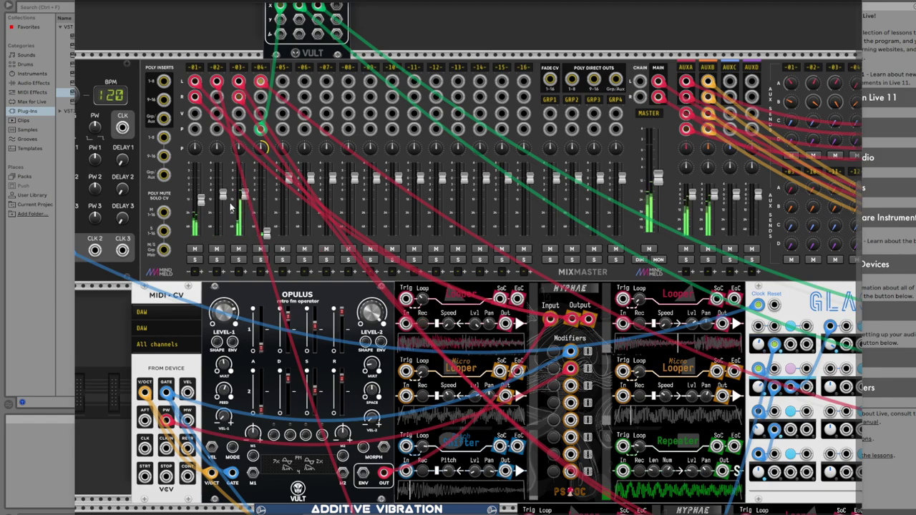
left_click_drag(223, 203, 223, 215)
left_click_drag(657, 178, 657, 175)
mouse_move(661, 165)
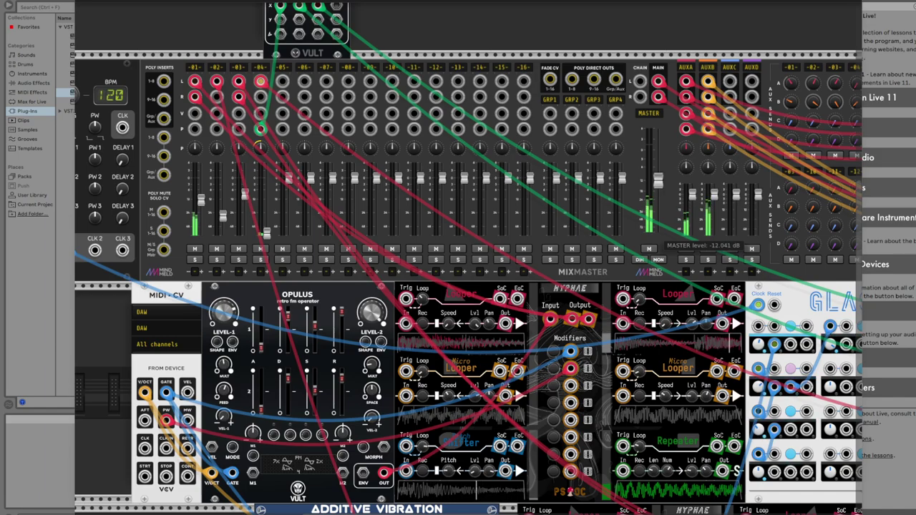
left_click_drag(657, 175, 657, 174)
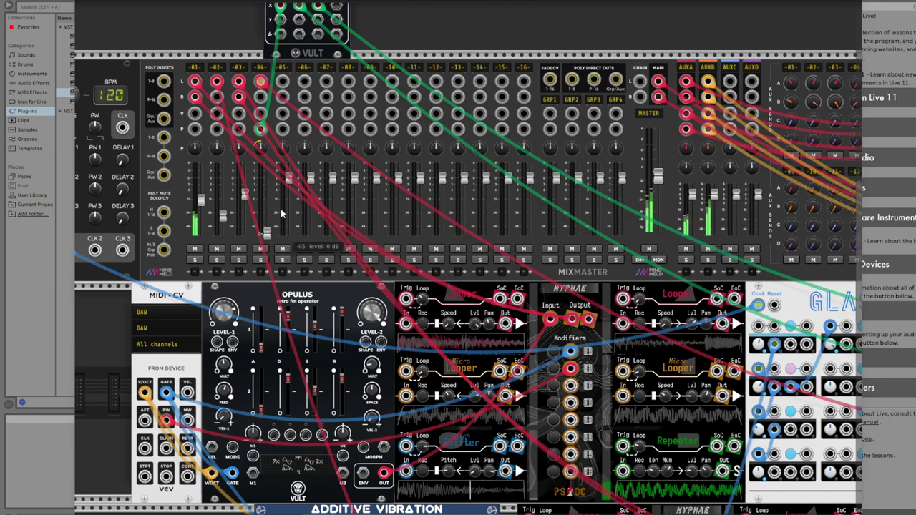
Step: Pull down the levels of MixMaster channels 1 and 3 to fade back those voices
mouse_move(225, 219)
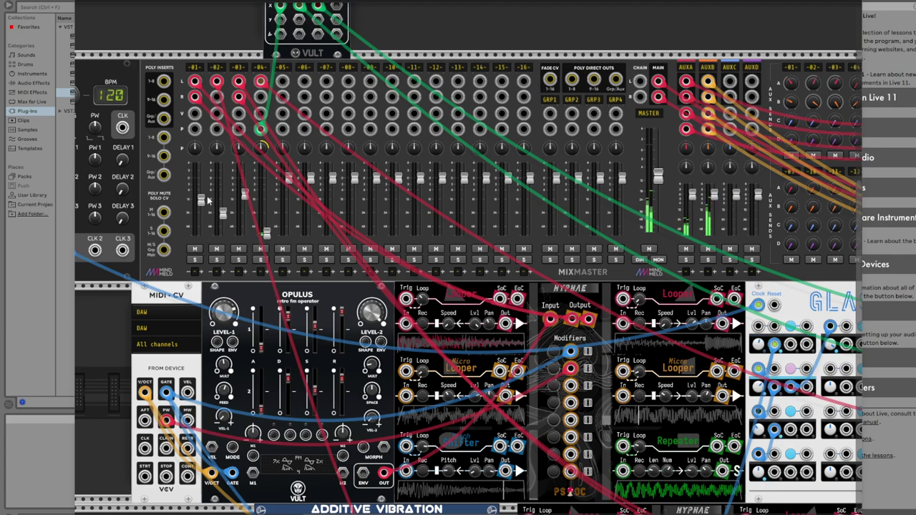
mouse_move(201, 203)
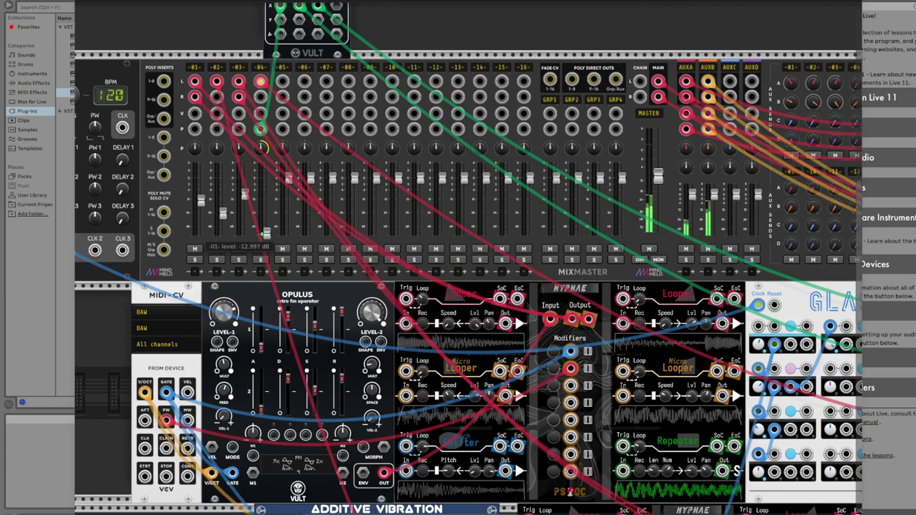
left_click_drag(201, 212, 245, 218)
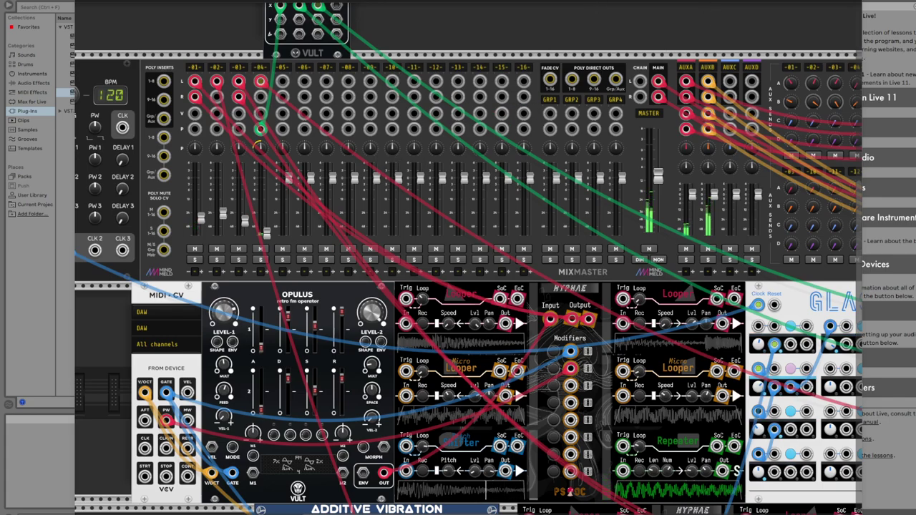
Step: Reposition the rack window and set the MixMaster master track's fade time to 30.0 s
key("F11")
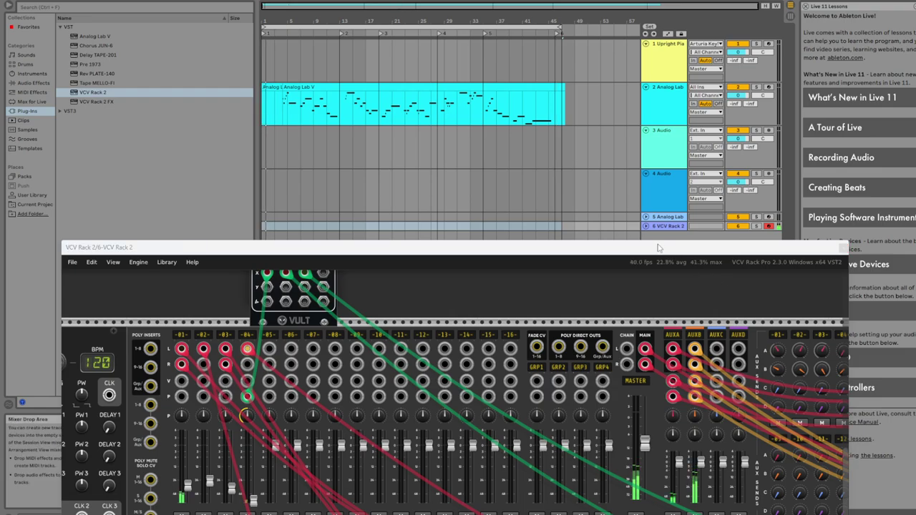
left_click_drag(658, 247, 652, 150)
key("F11")
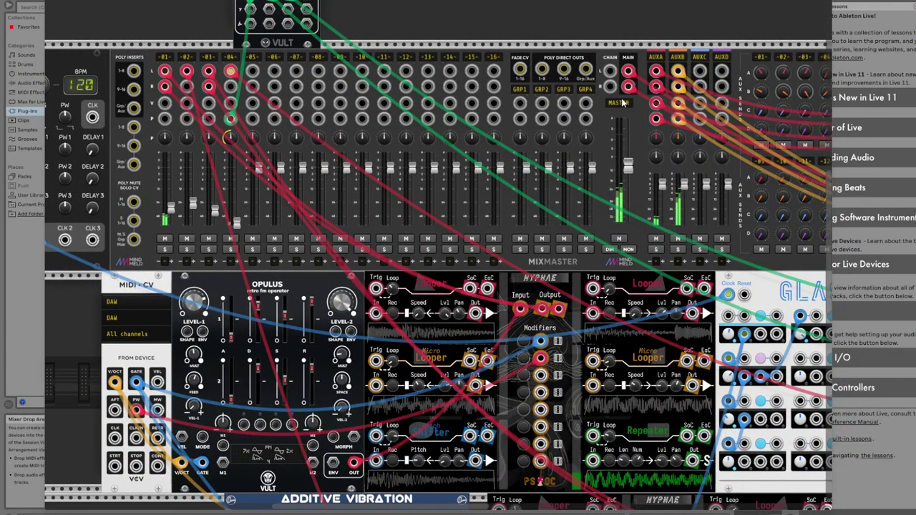
right_click(619, 105)
left_click_drag(636, 112, 771, 112)
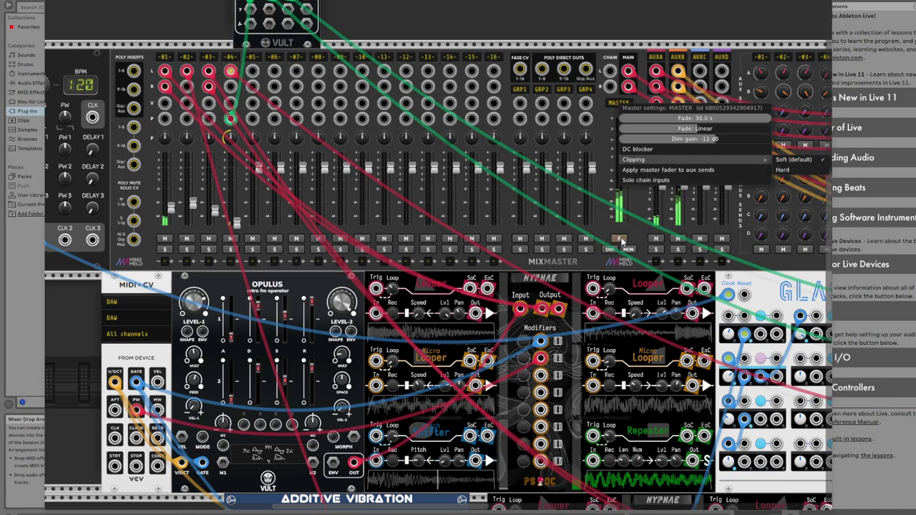
Step: Start the master fade-out and move the rack window down to uncover the Ableton Live arrangement
left_click(621, 243)
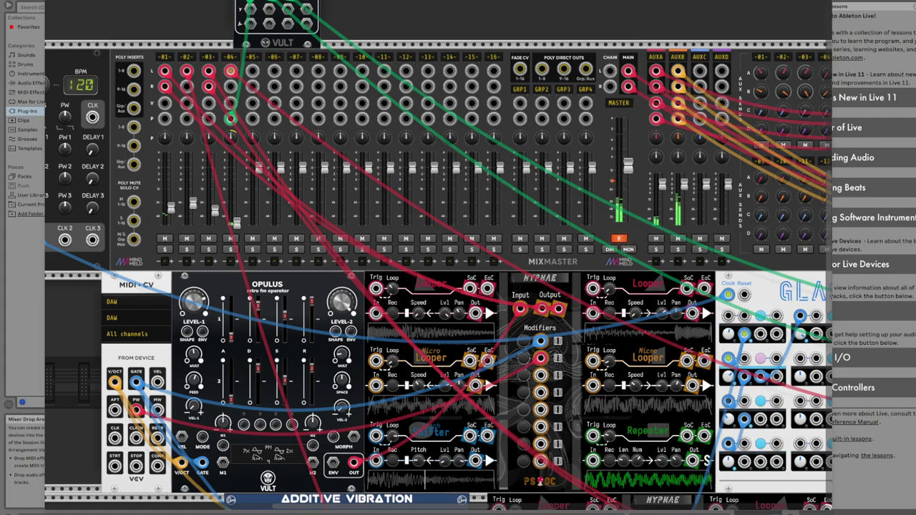
left_click_drag(575, 1, 551, 154)
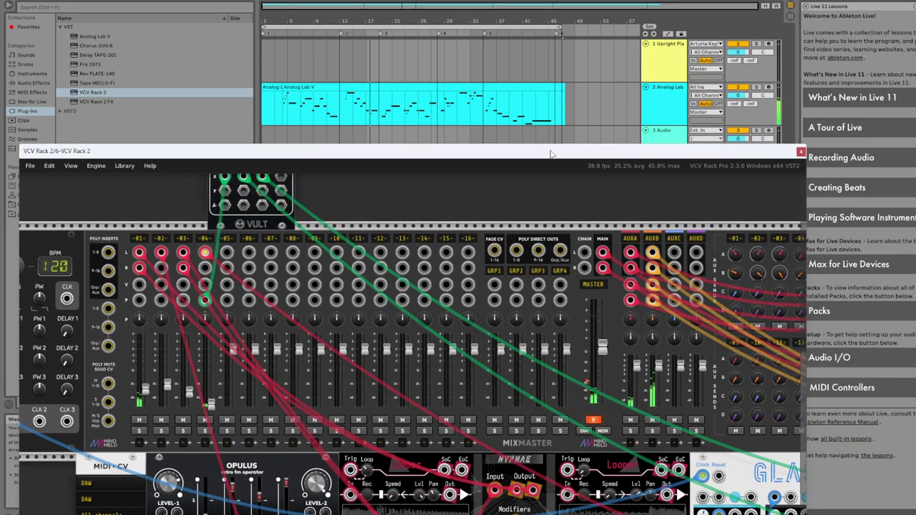